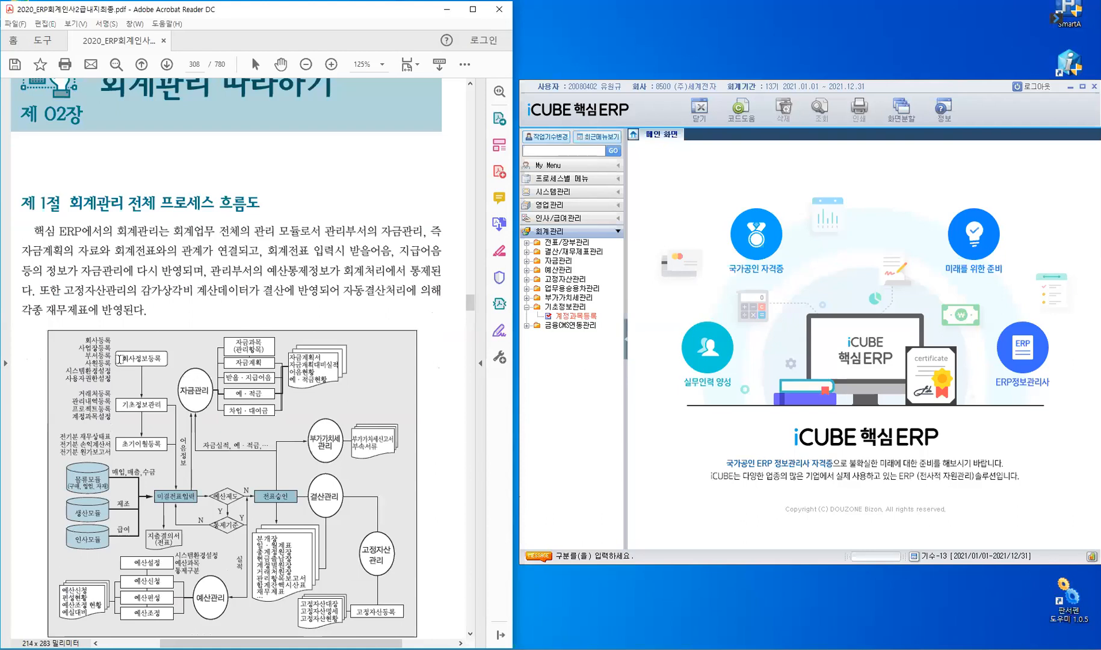
Scroll page 308 to show the whole 회계관리 전체프로세스 diagram and its caption.
scroll(288, 393, "down", 3)
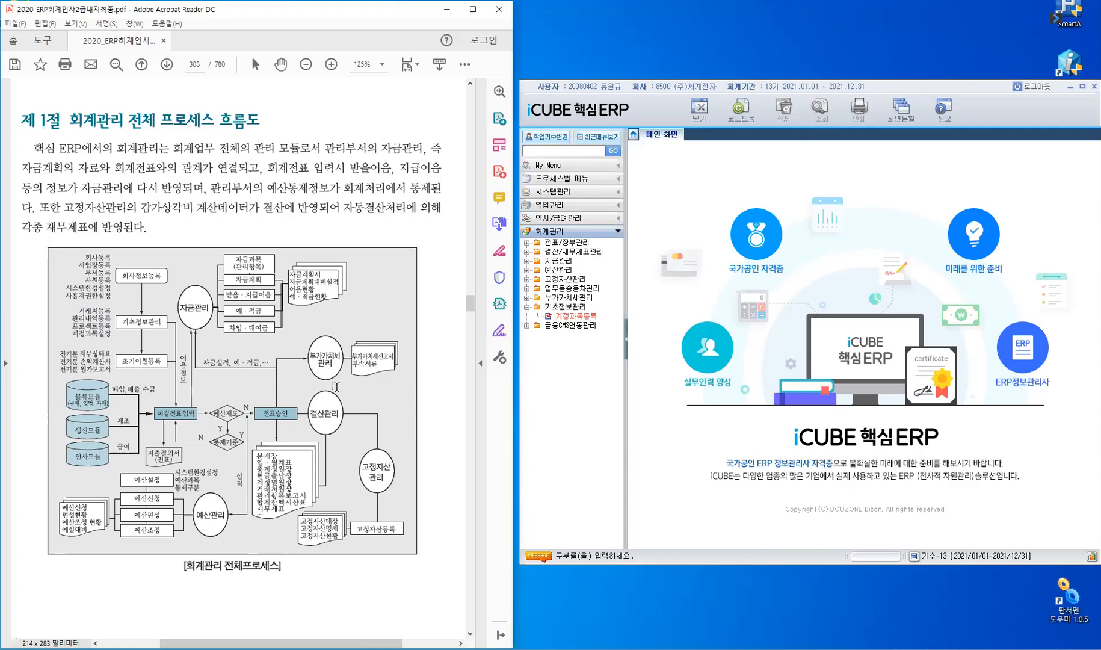
scroll(341, 407, "down", 4)
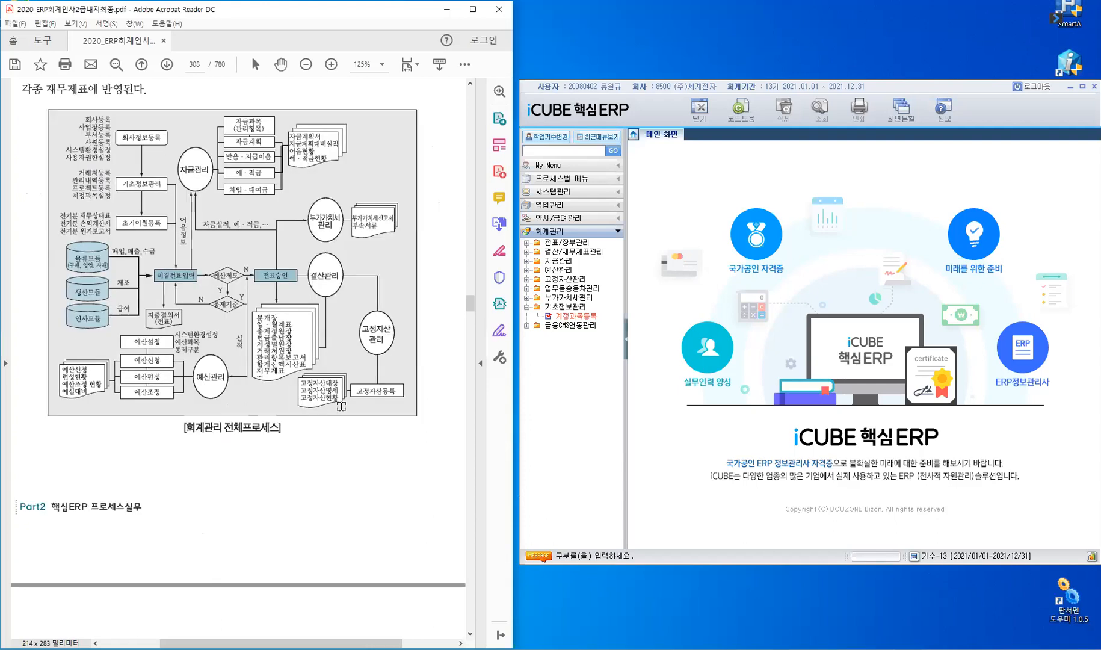
Scroll the manual to page 309's 제 2절 프로세스 따라하기 section on voucher entry.
scroll(341, 407, "down", 4)
scroll(341, 407, "down", 8)
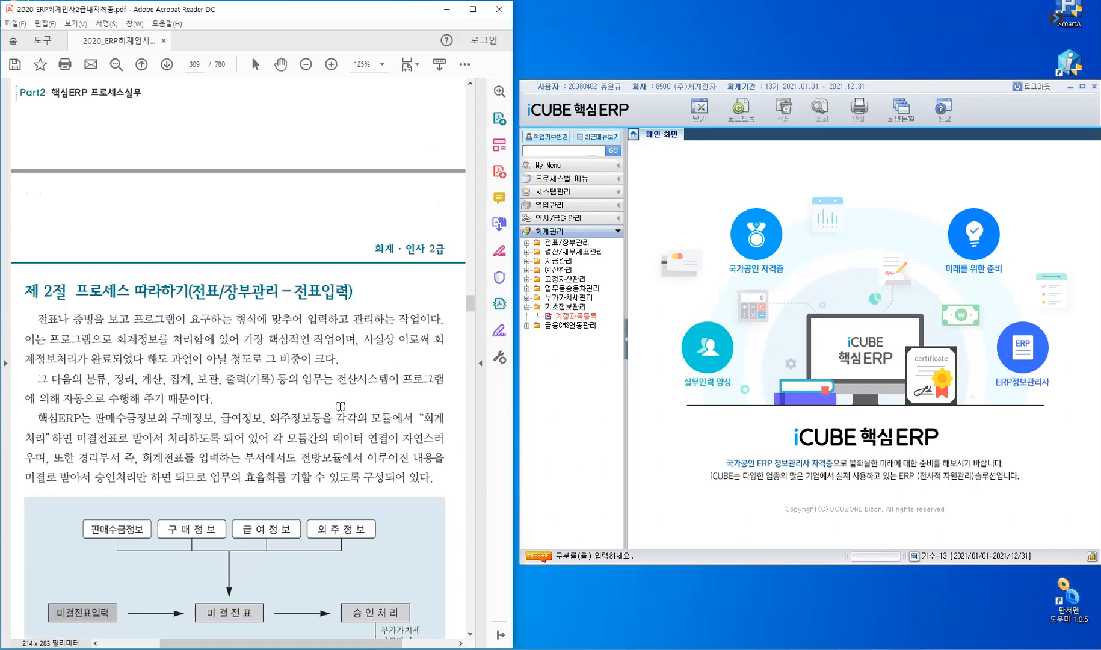
scroll(341, 407, "down", 2)
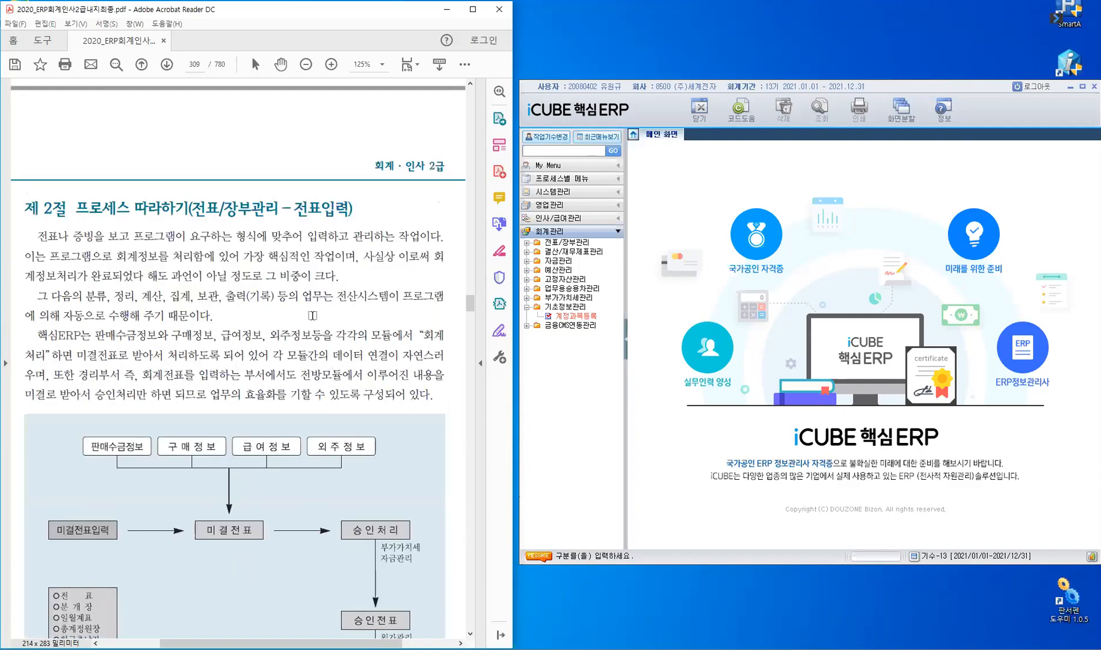
scroll(288, 299, "down", 2)
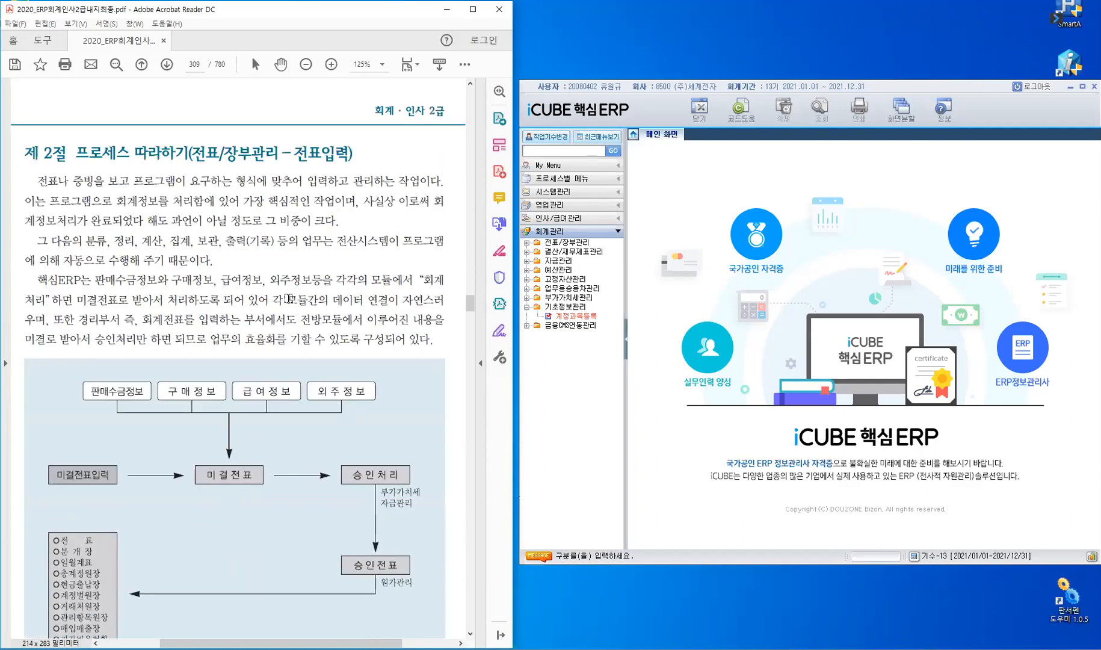
key("ctrl")
scroll(357, 231, "down", 1)
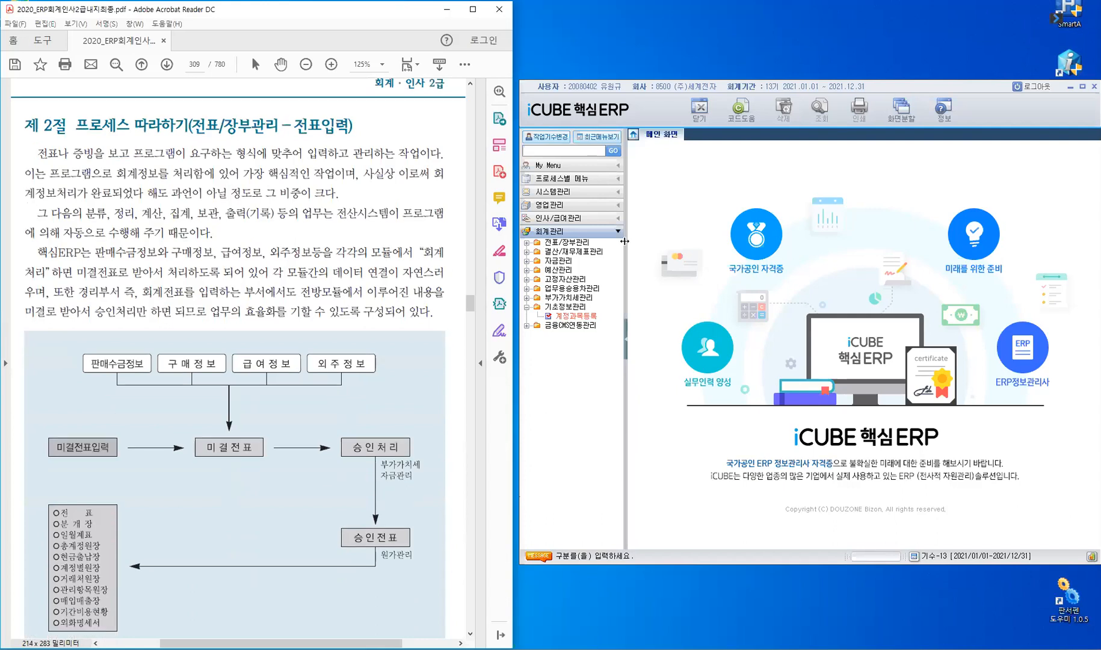
Collapse the 기초정보관리 group in the ERP's 회계관리 menu tree.
left_click(550, 239)
left_click(548, 240)
left_click(527, 313)
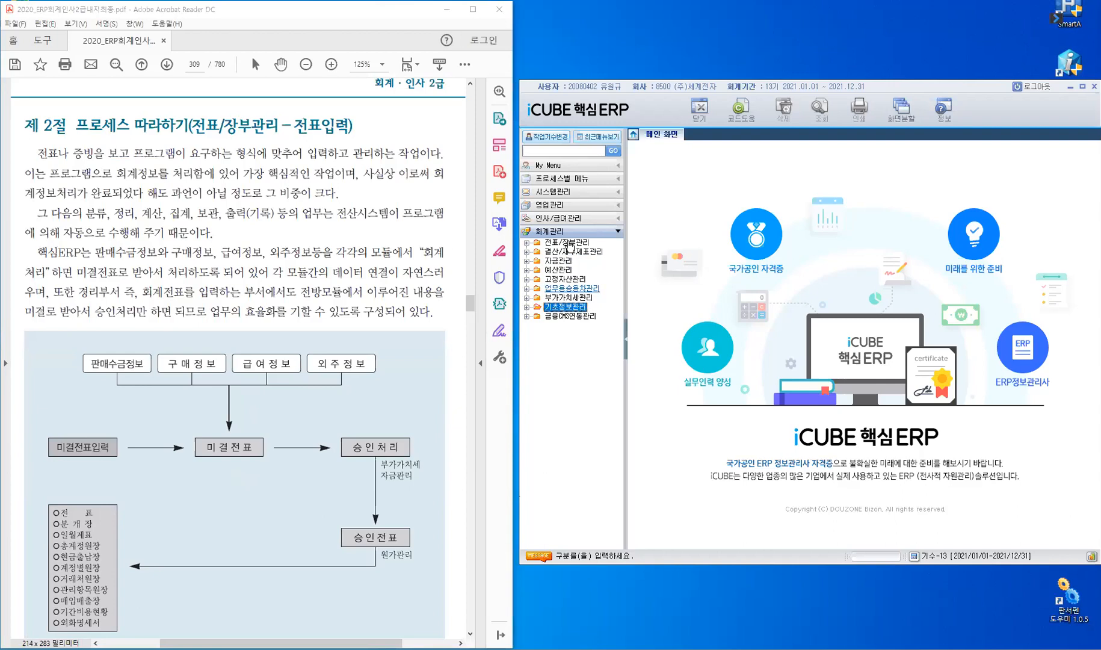
Expand 전표/장부관리 to list its submenus and select 전표입력.
double_click(571, 243)
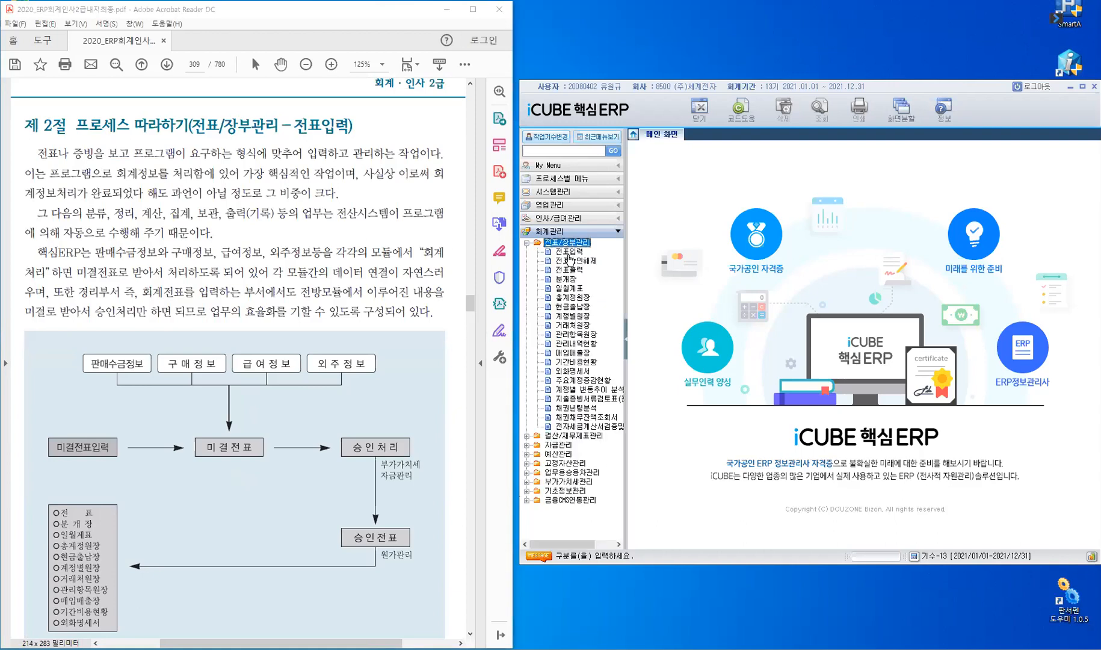
left_click(571, 253)
Scroll page 309 until the 미결전표입력 → 승인처리 → 승인전표 flowchart fills the view.
scroll(310, 276, "down", 2)
scroll(311, 204, "down", 2)
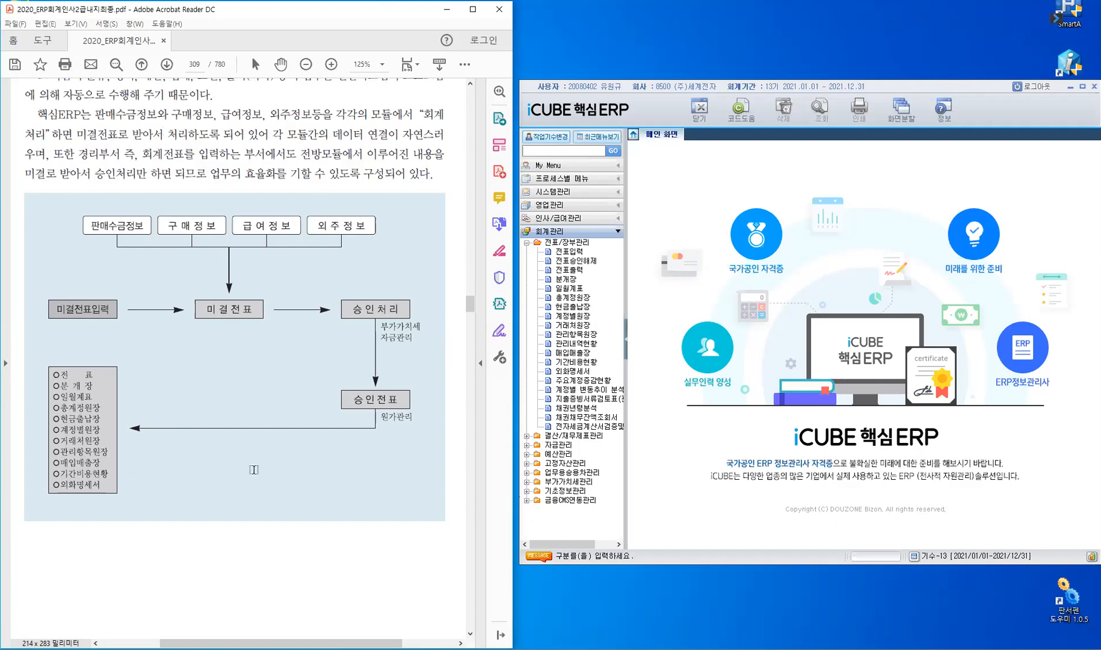
Scroll to page 310's 1 전표입력 section with the 전표입력화면 screenshot.
scroll(254, 469, "down", 3)
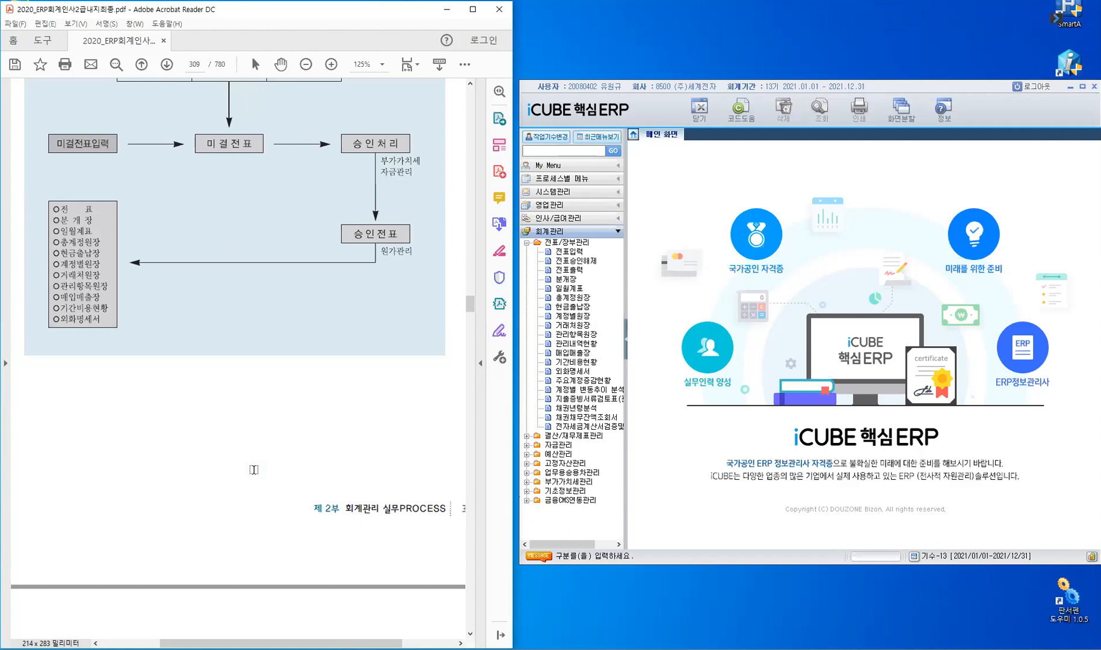
scroll(254, 470, "down", 3)
scroll(254, 470, "down", 3)
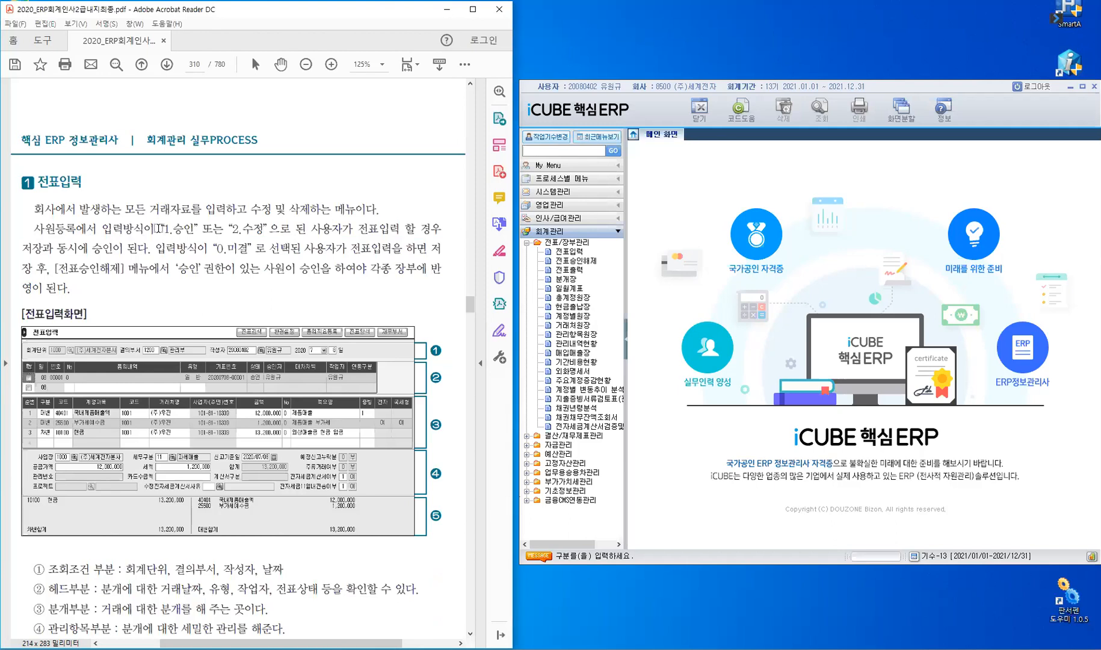
Highlight '1.승인' 또는 '2.수정', '승인이', '0.미결' and '승인' 권한, then reveal the ①–⑤ list.
left_click_drag(217, 229, 271, 228)
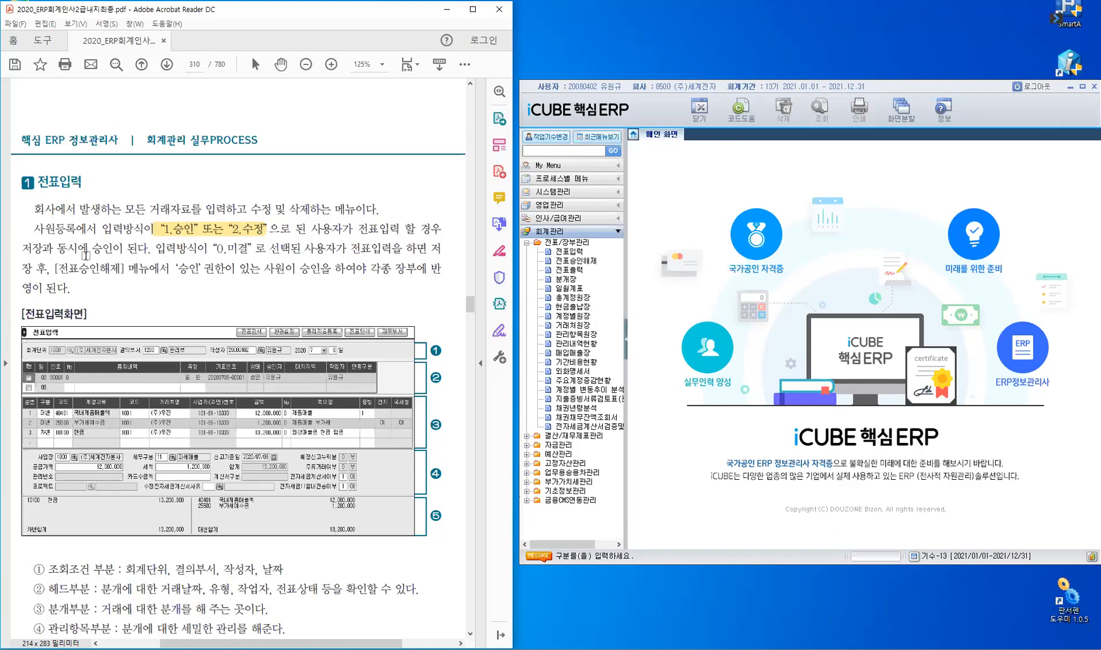
left_click_drag(86, 247, 126, 248)
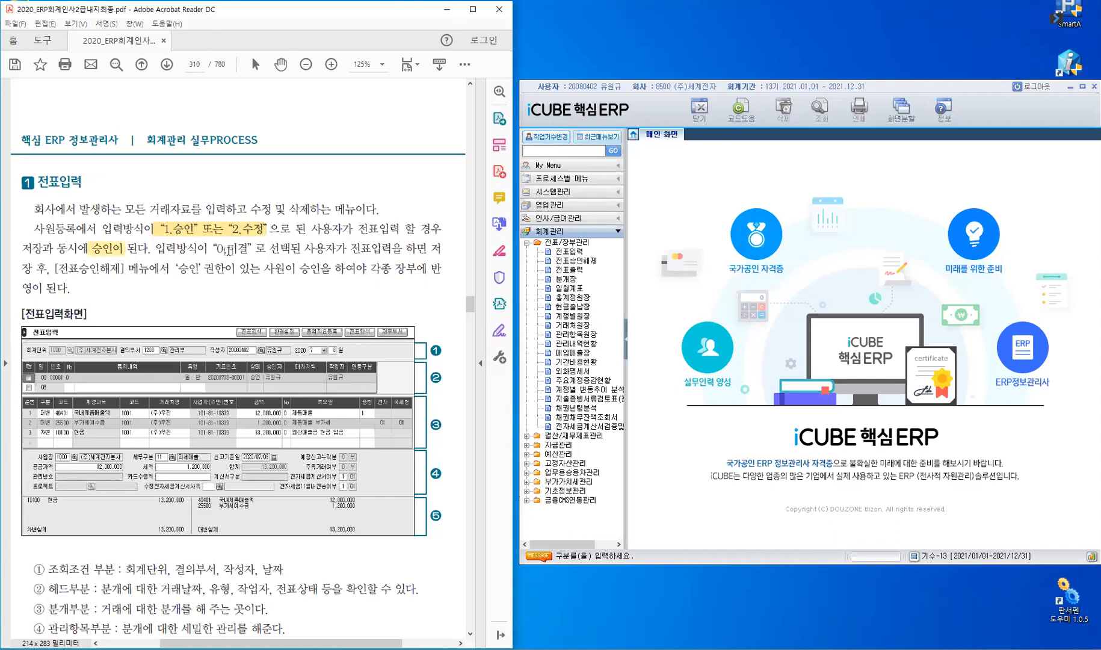
left_click_drag(218, 247, 257, 246)
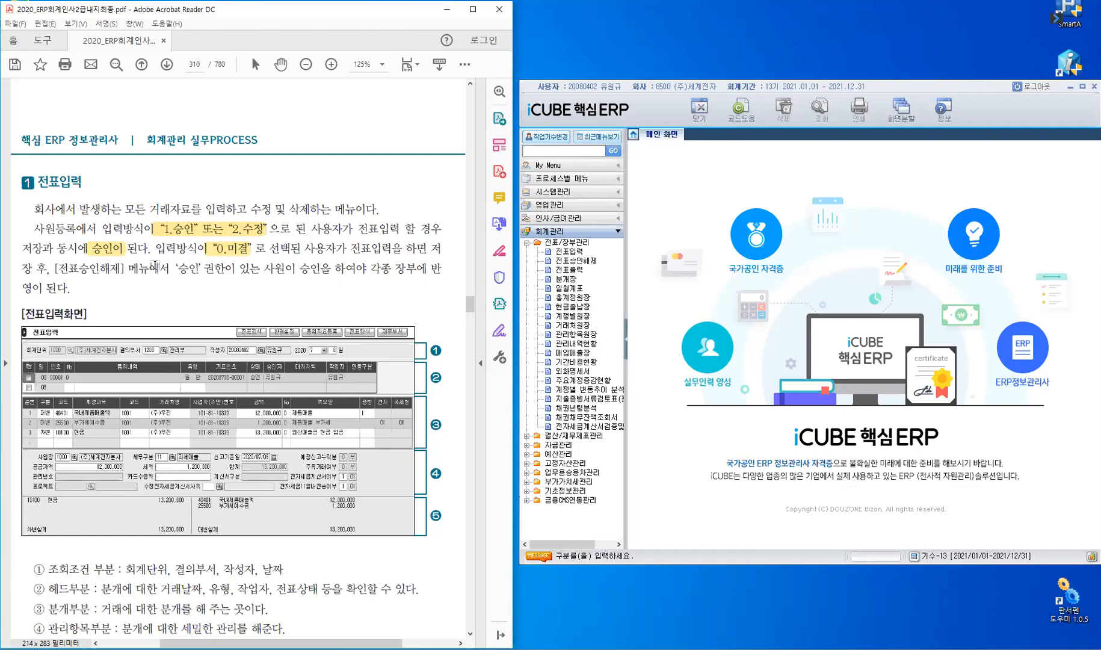
left_click_drag(169, 266, 331, 271)
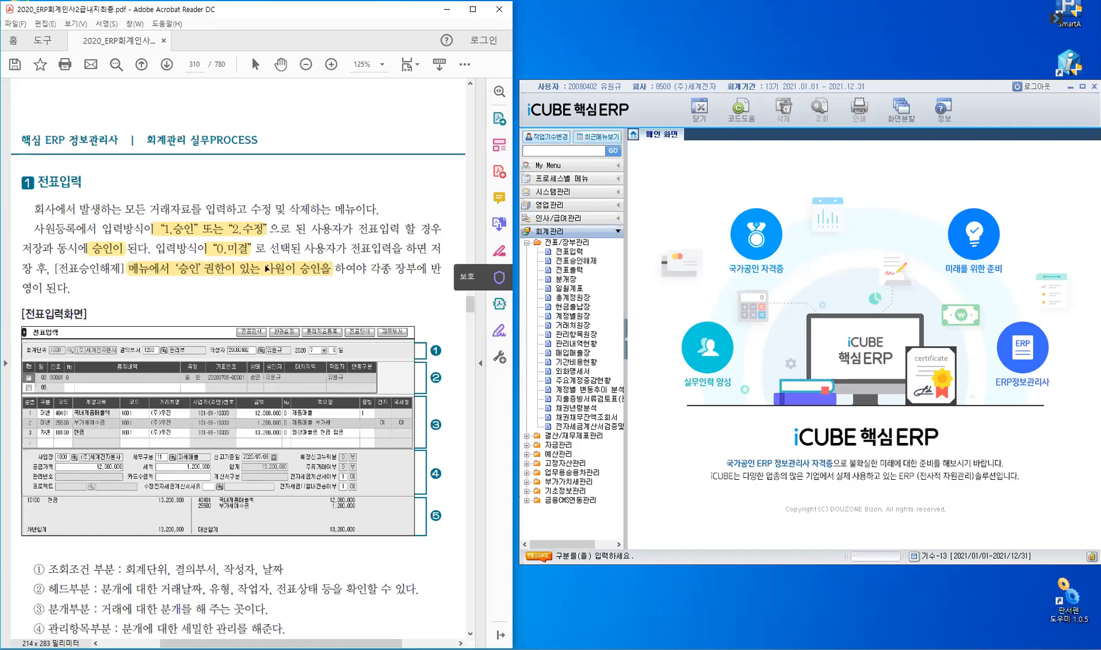
scroll(267, 267, "down", 5)
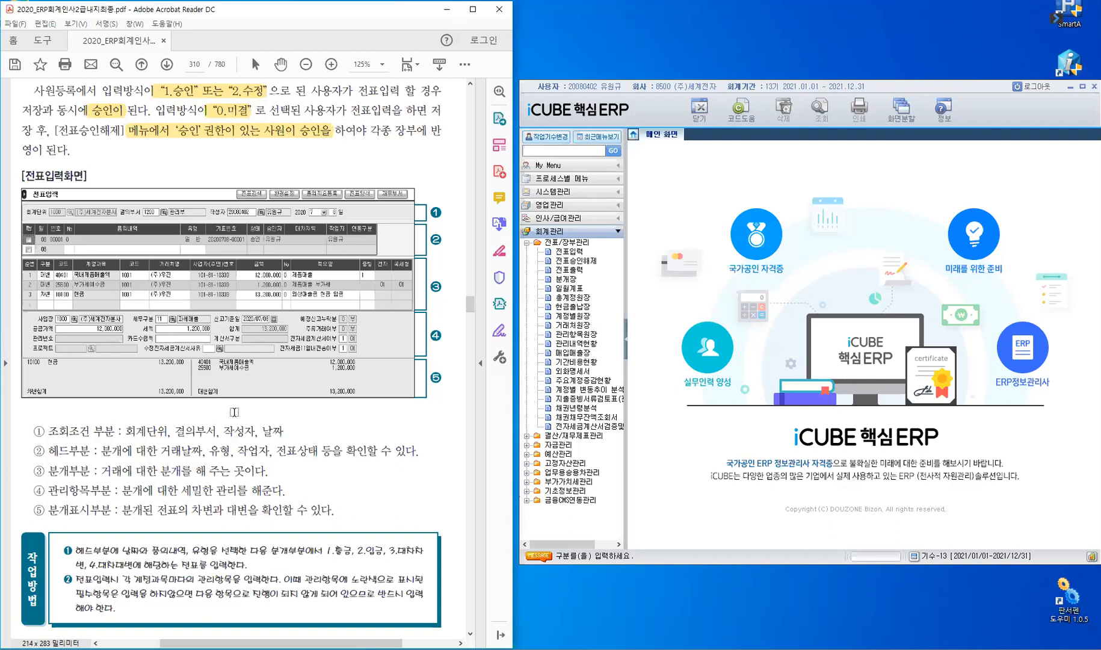
Show the manual's page 311 and open the ERP's 전표입력 voucher entry screen.
scroll(236, 411, "down", 10)
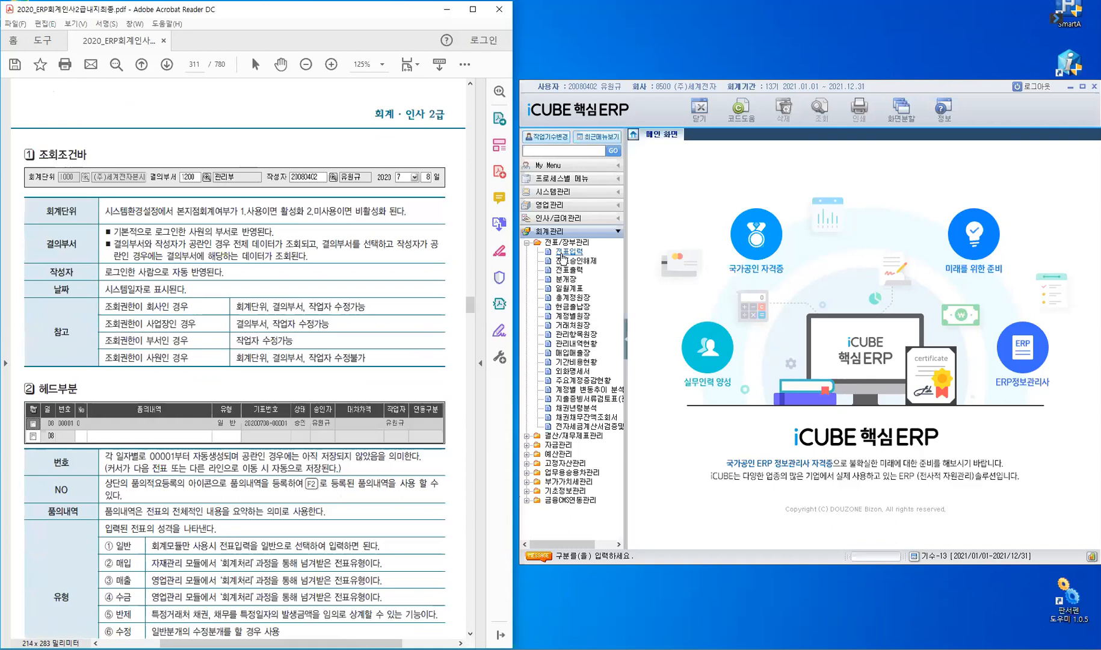
left_click(562, 256)
double_click(562, 254)
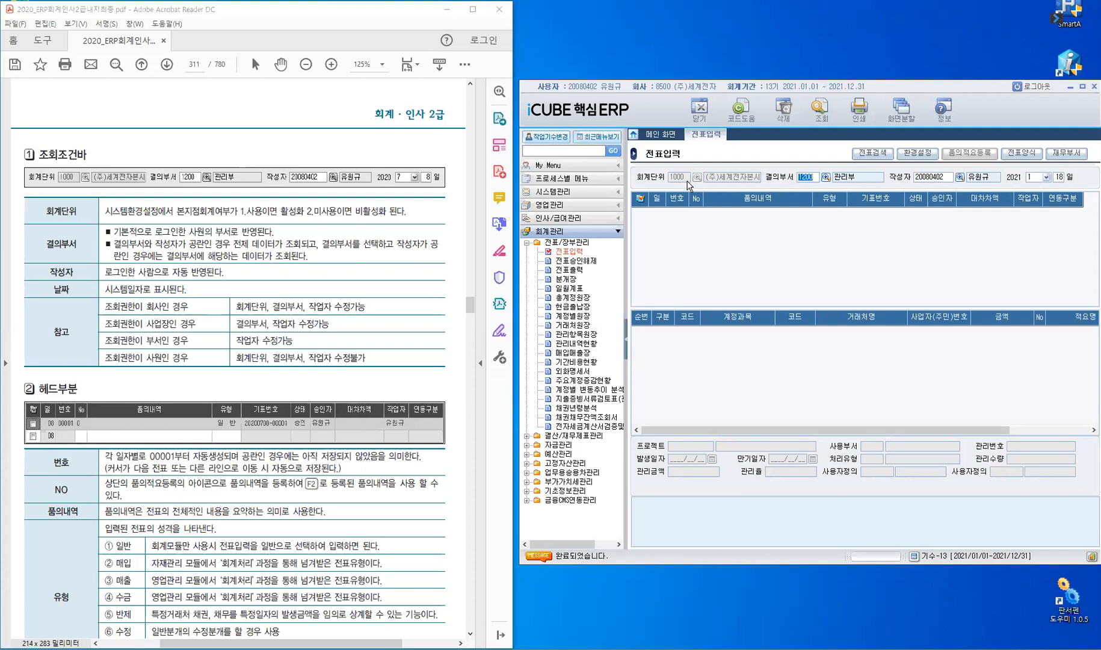
Highlight '본지점회계여부가 1.사용이면' and bring up the ERP's 결의부서코드도움 department list.
left_click_drag(178, 210, 255, 213)
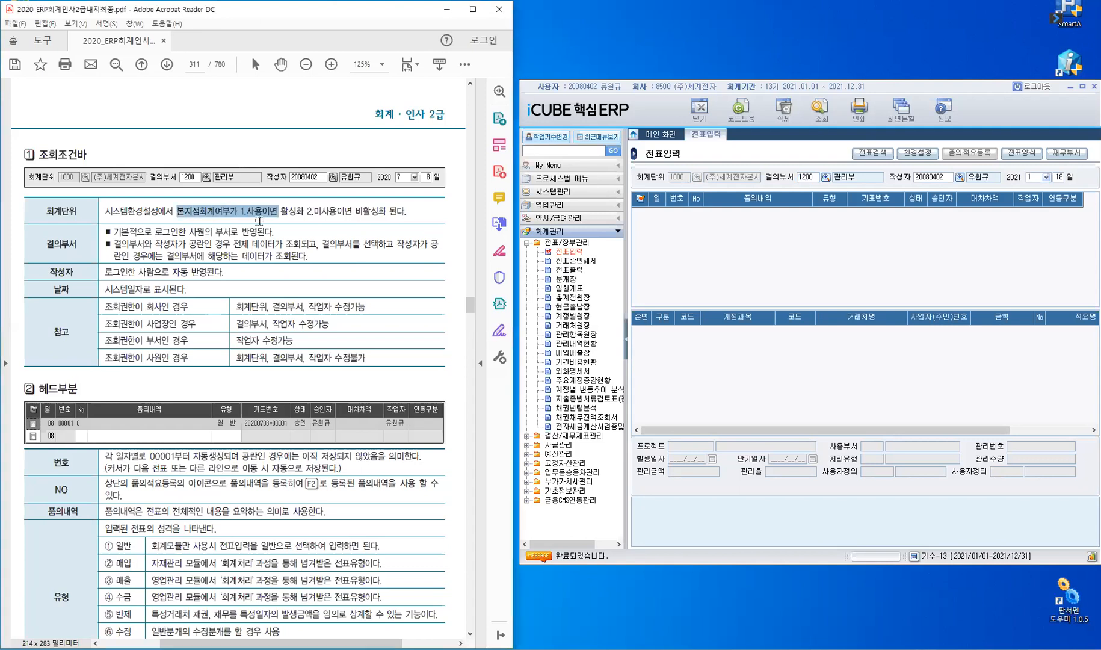
left_click(684, 176)
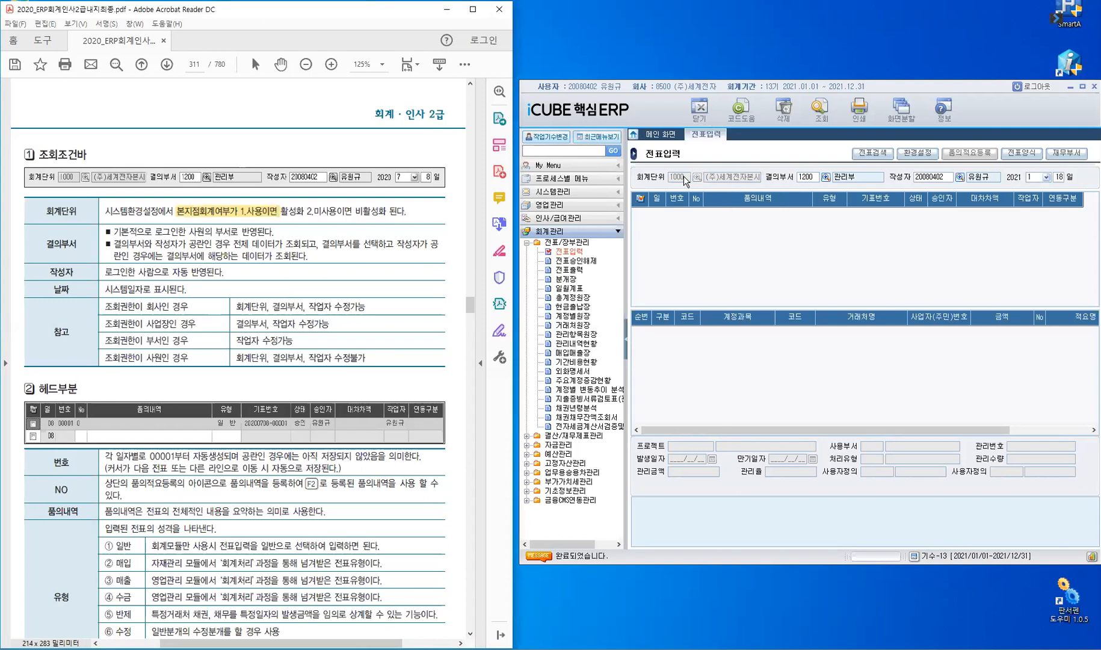
left_click(611, 94)
key("ctrl")
left_click(813, 195)
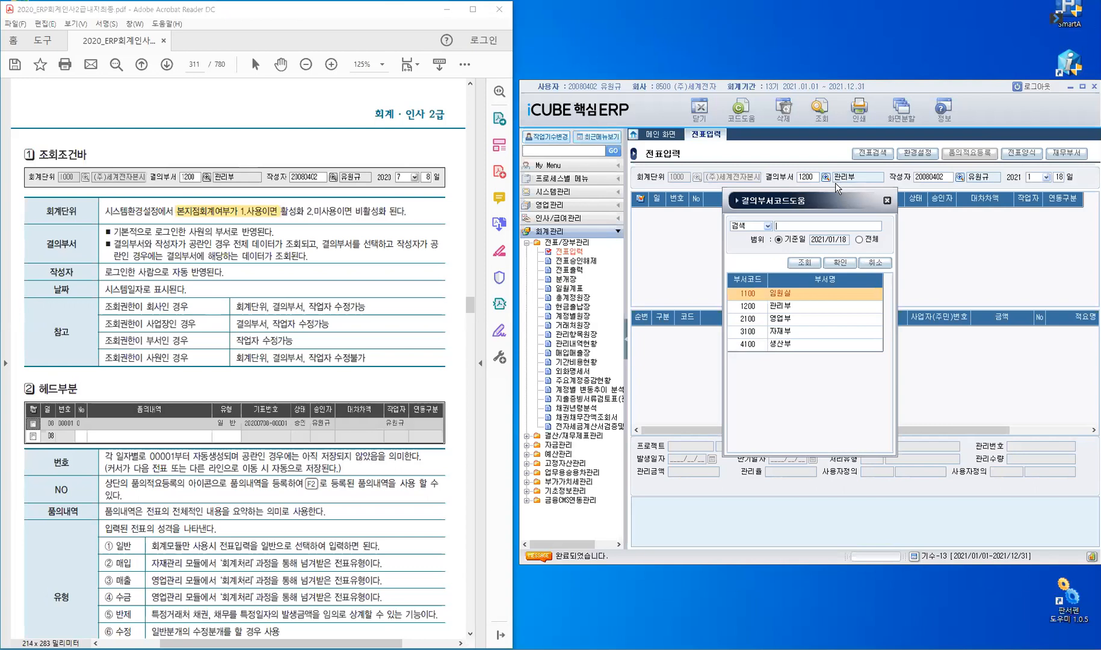
Check the 2100 영업부 entry, then close the list without choosing, keeping 1200 관리부.
left_click(759, 325)
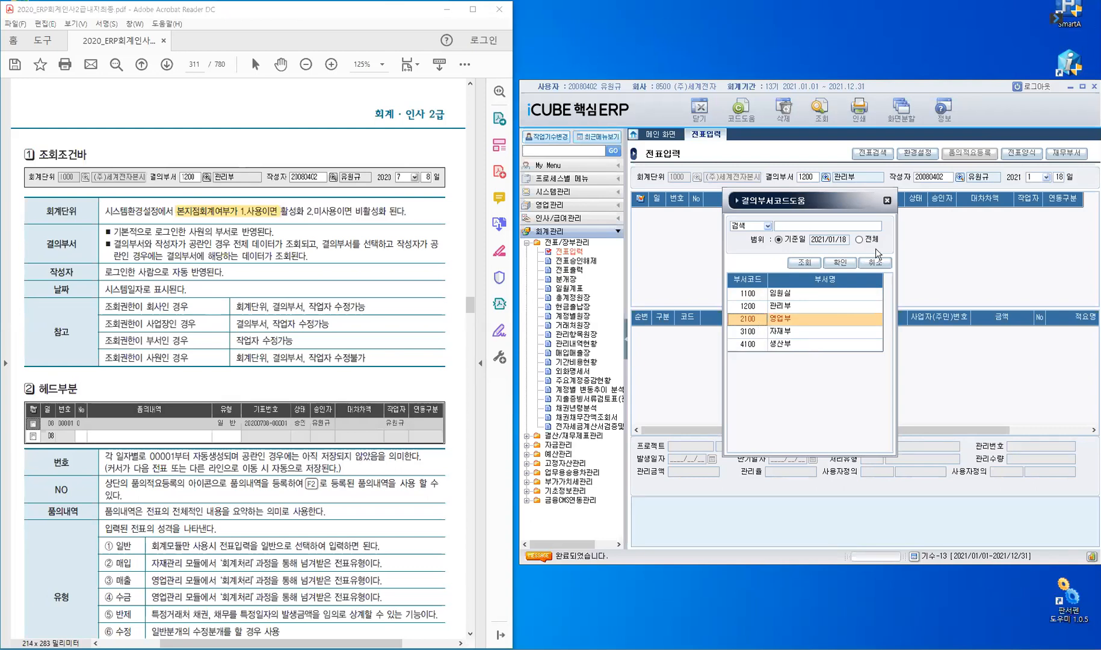
left_click(888, 202)
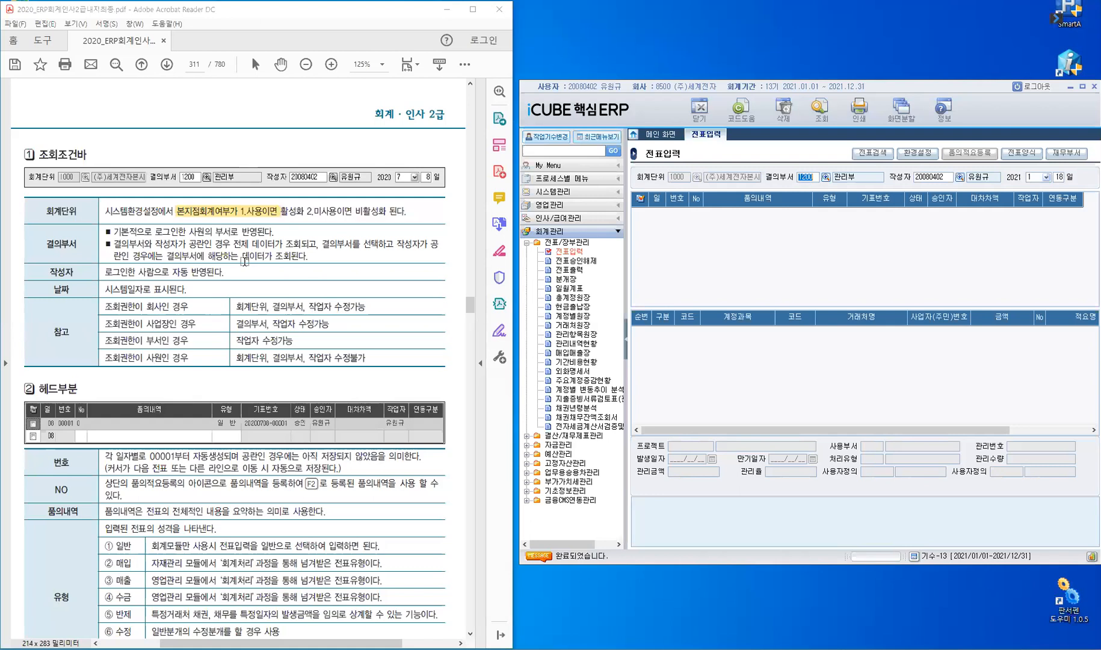
Scroll to page 311's 헤드부분 explanation of the 번호, 유형 and 기표번호 fields.
scroll(245, 261, "down", 4)
scroll(245, 262, "down", 2)
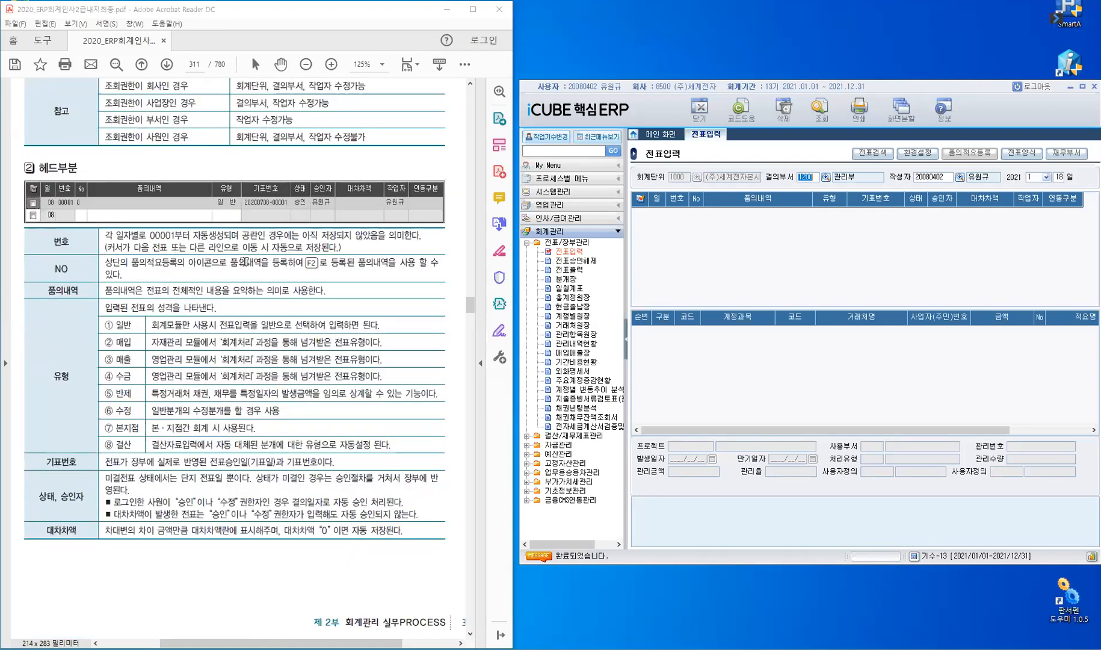
scroll(206, 274, "down", 2)
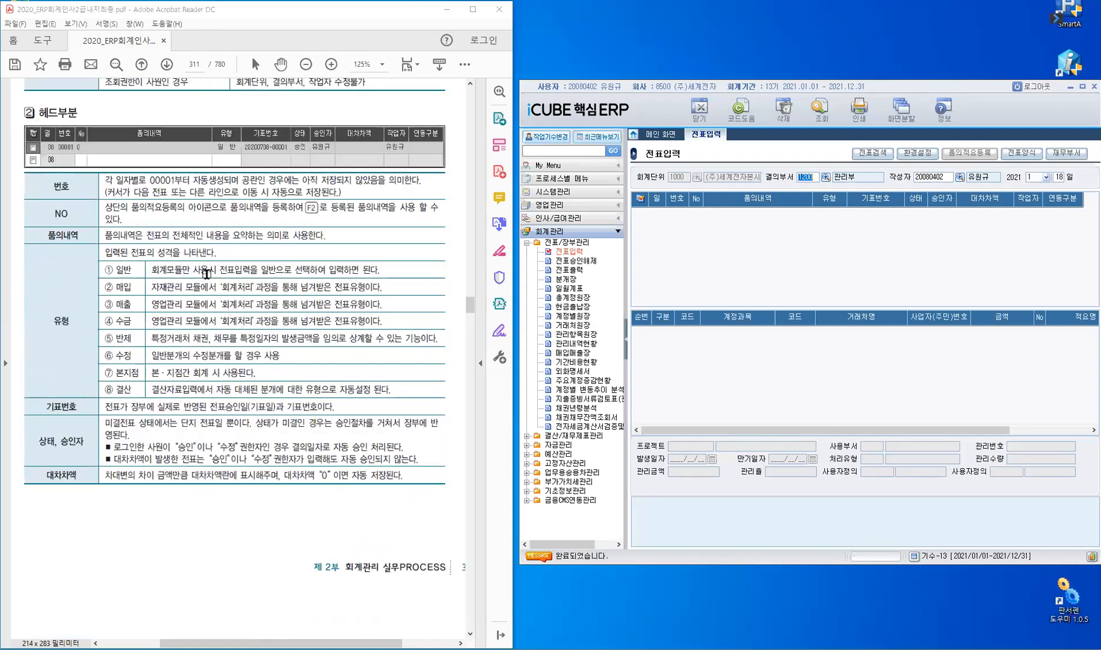
scroll(216, 274, "down", 2)
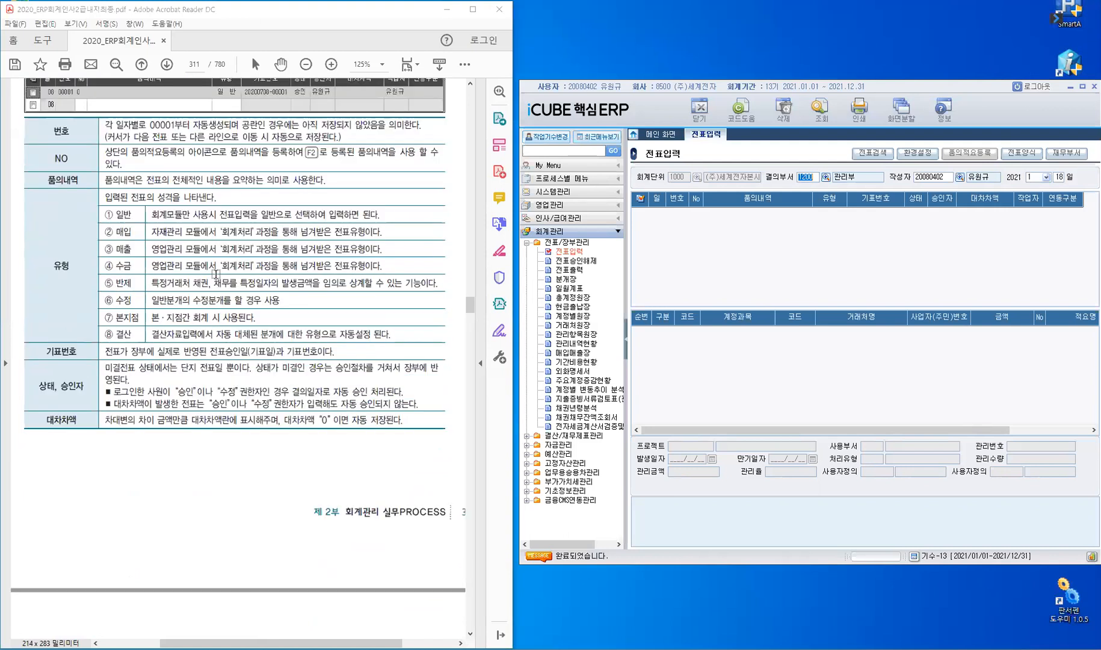
scroll(216, 275, "up", 2)
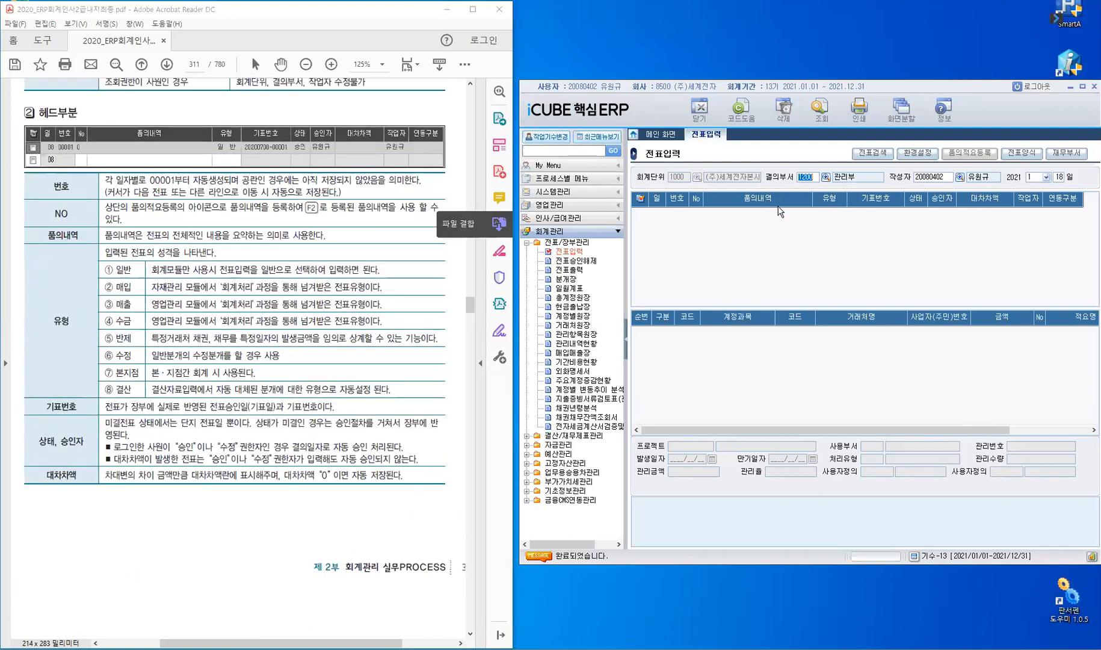
Move to the blank voucher number and highlight '공란인 경우에는 아직 저장되지 않았음을 의미한다'.
key("Return")
key("Return")
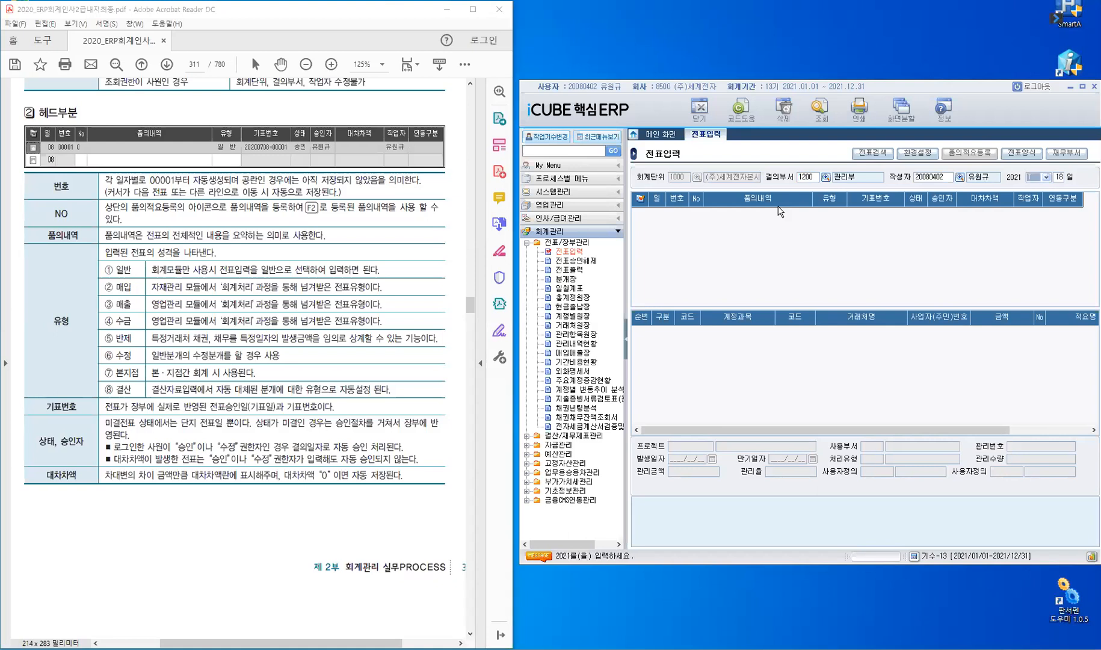
key("Return")
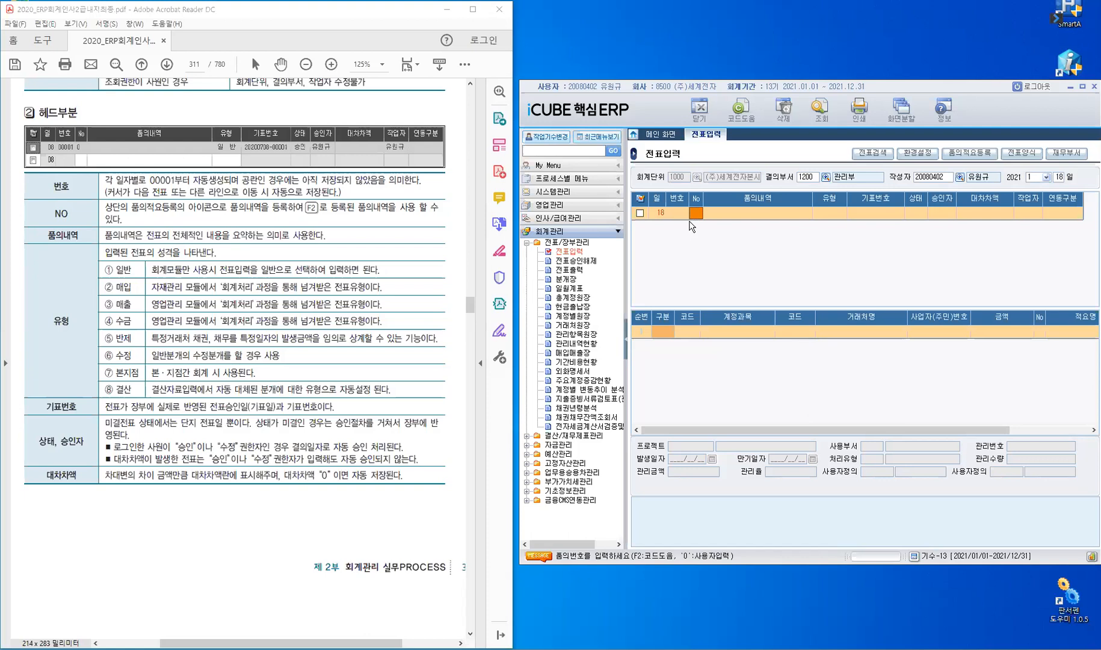
left_click(679, 212)
left_click(678, 211)
left_click_drag(257, 179, 408, 187)
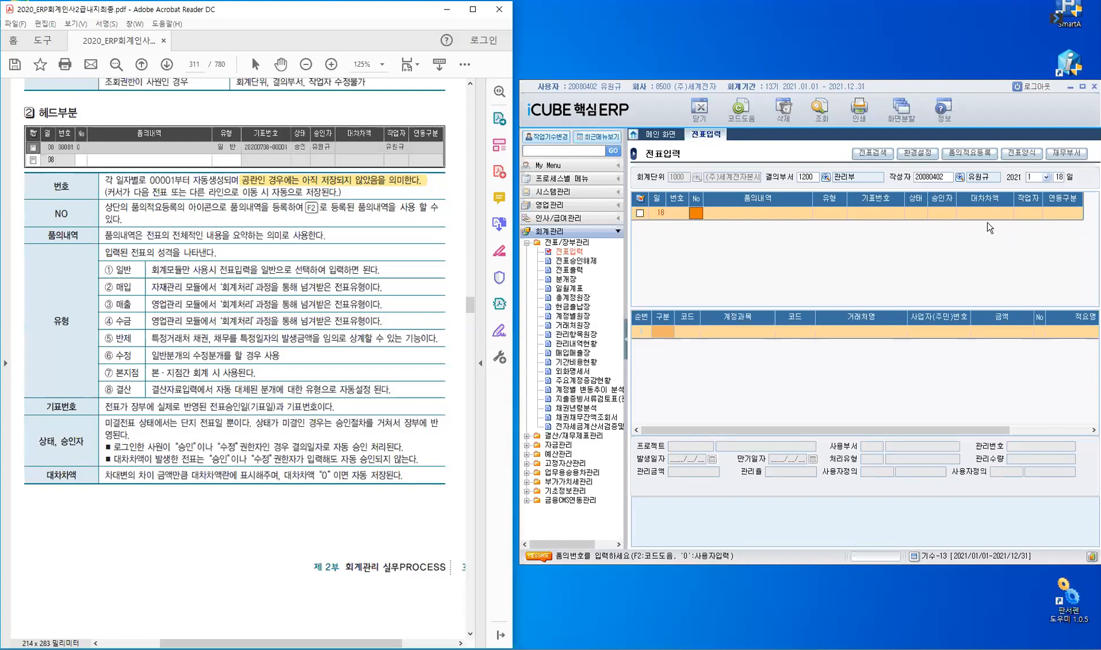
Collapse the left menu tree so the 전표입력 grid widens, then select 품의적요등록.
left_click(625, 347)
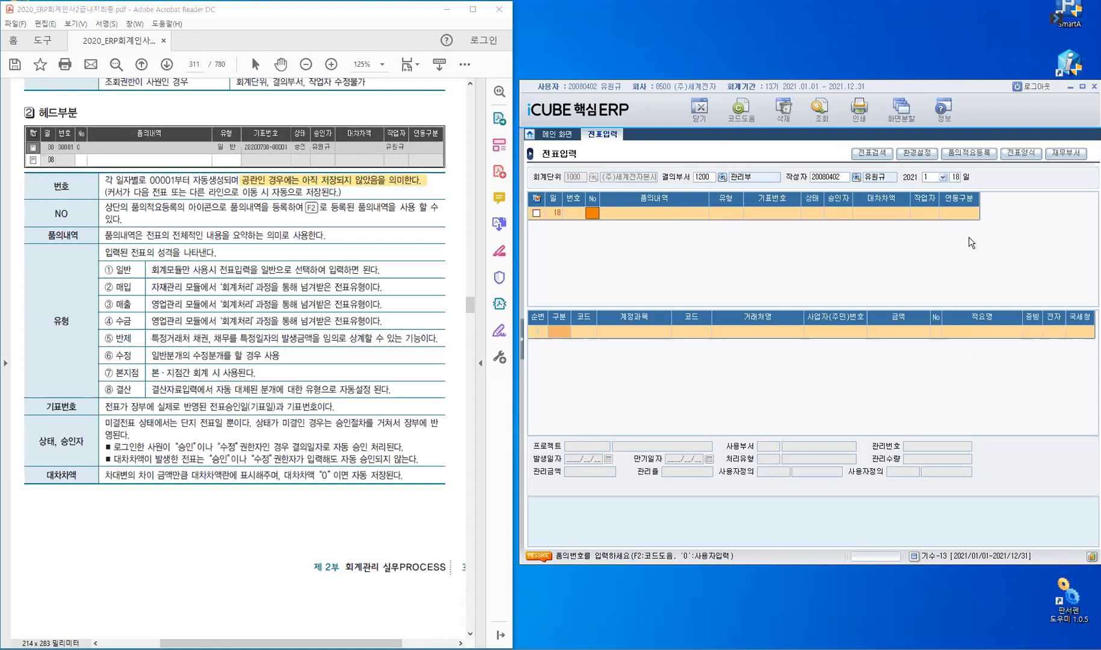
left_click(975, 158)
Enter No 0 on the new voucher row, highlight 매입 in the manual, and open the 유형 list.
type("0")
key("Return")
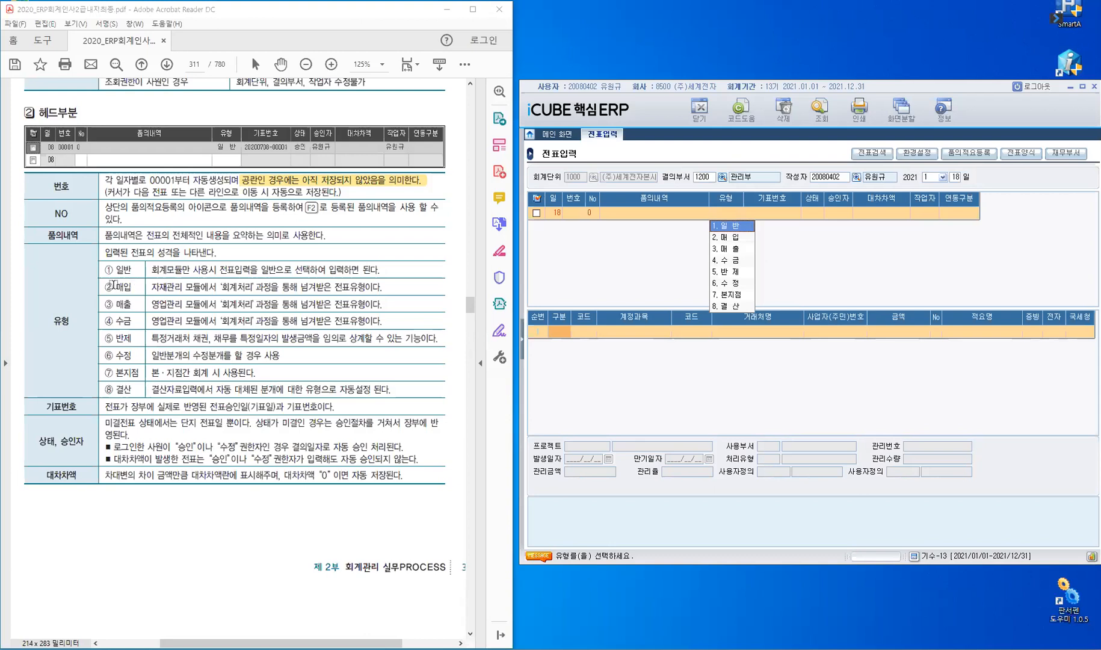
double_click(124, 287)
left_click(164, 296)
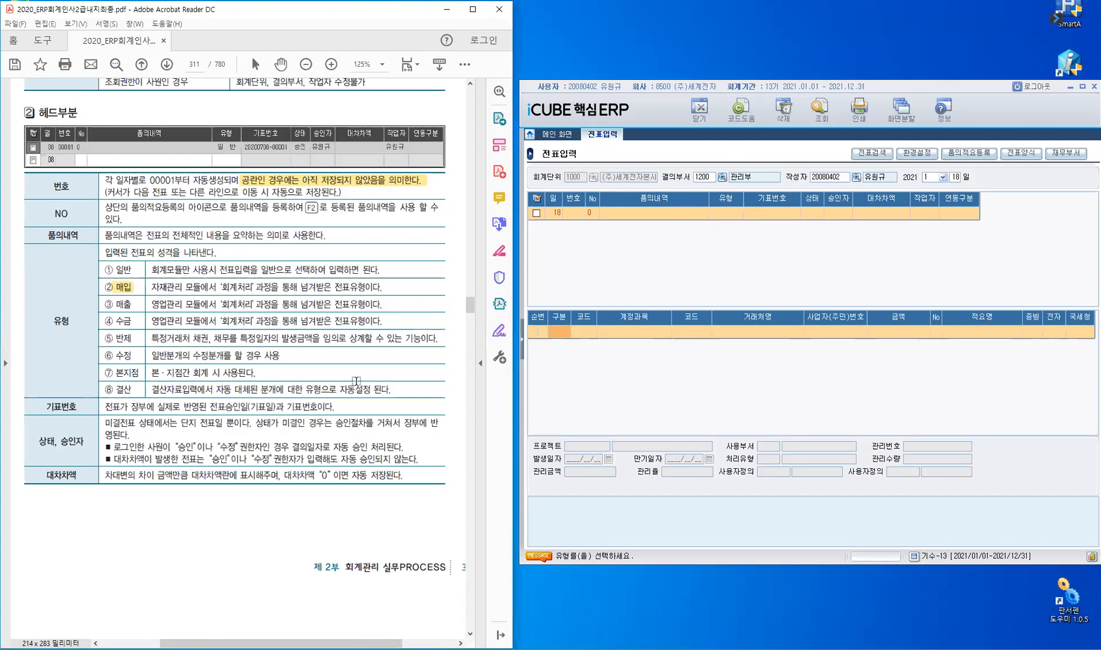
left_click(736, 213)
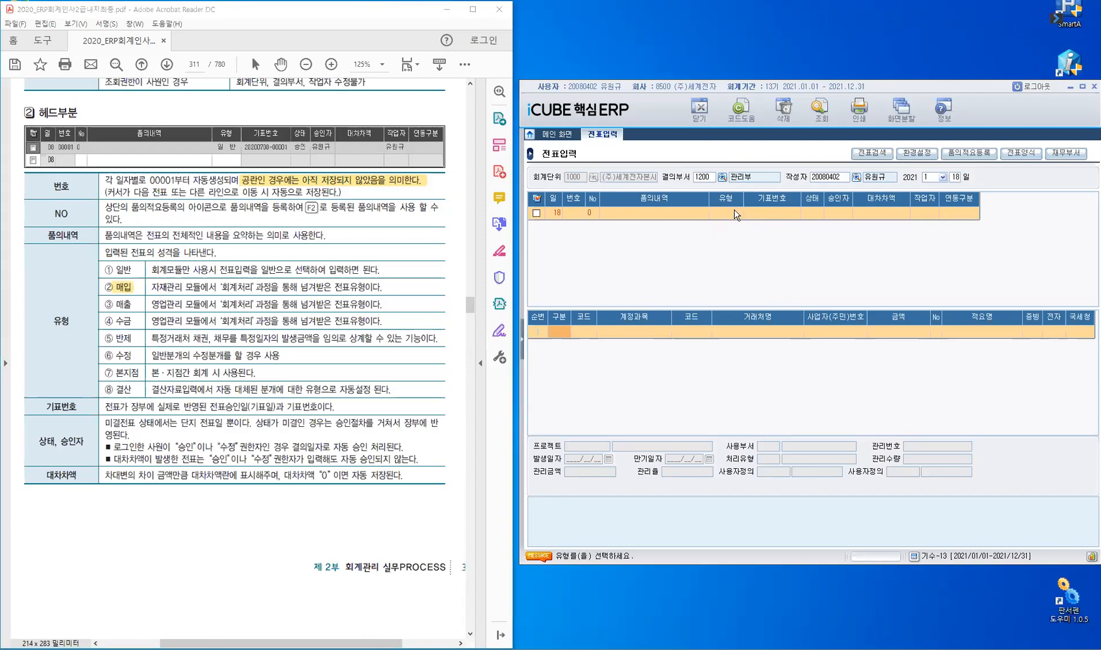
left_click(736, 213)
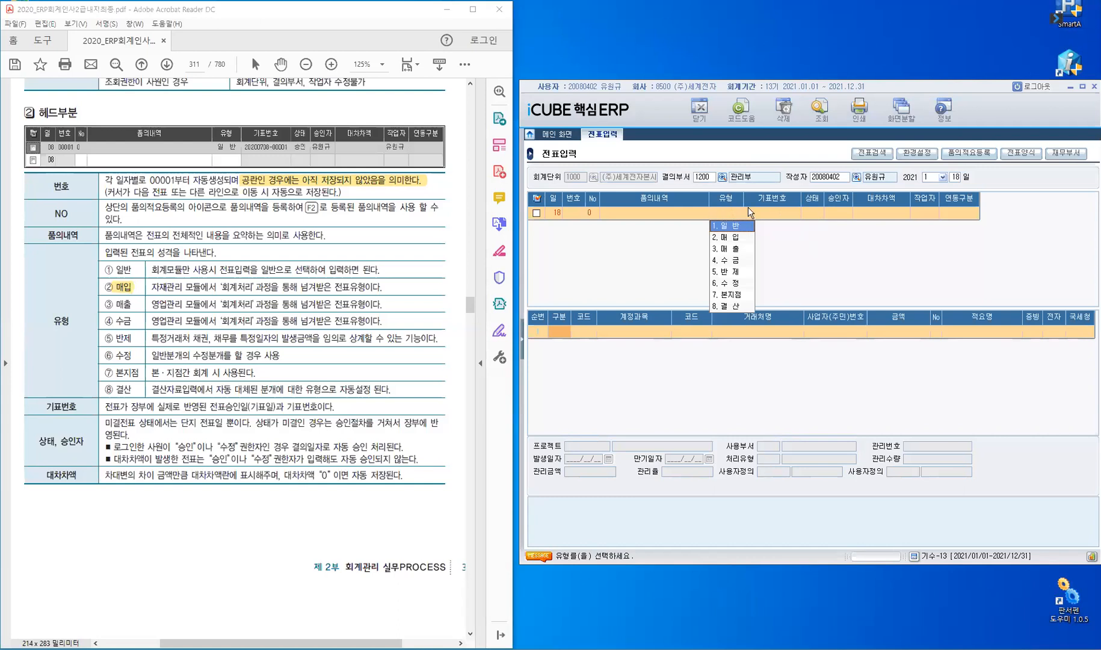
left_click(833, 208)
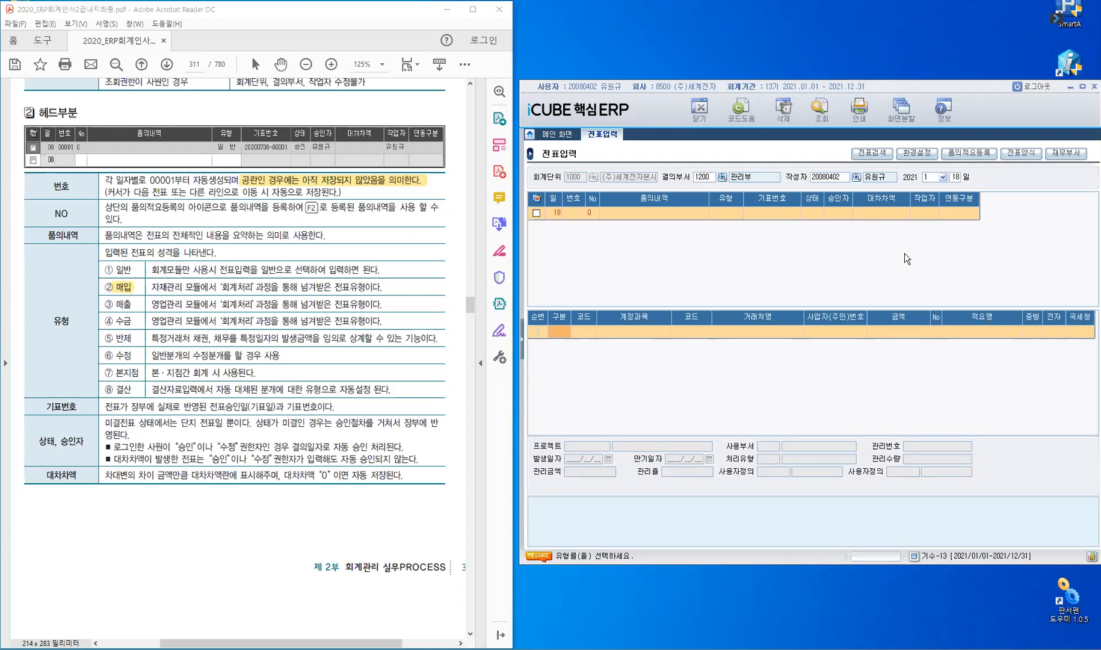
left_click(202, 450)
With the manual at 분개부분, set the day-18 voucher's 유형 to 1. 일반.
scroll(202, 450, "down", 5)
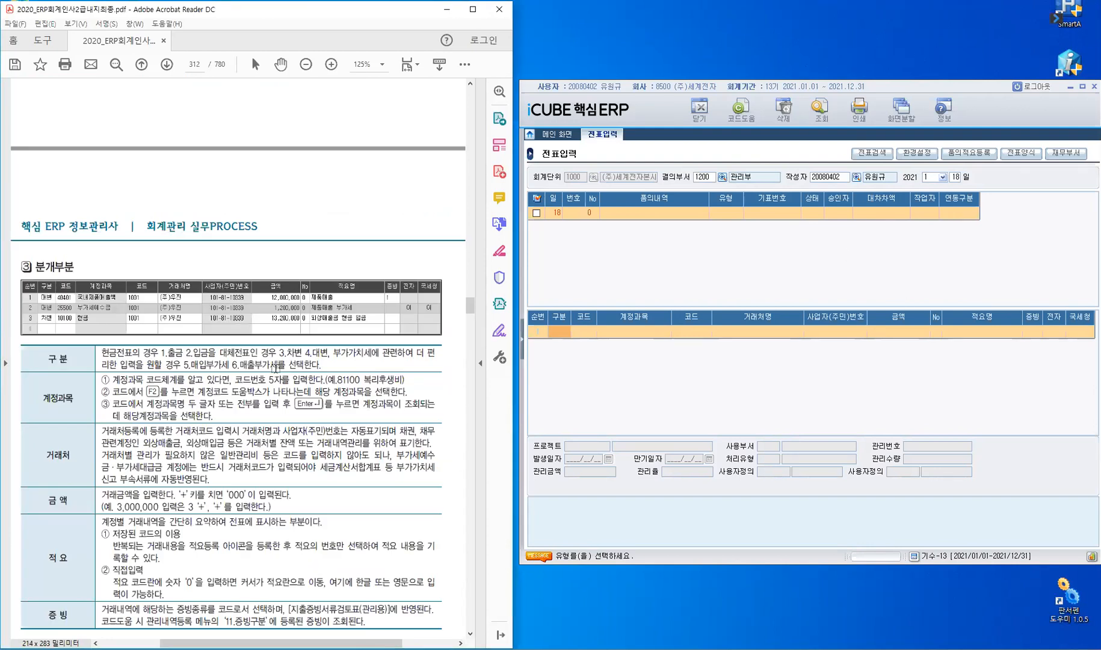
scroll(274, 368, "down", 1)
scroll(275, 368, "down", 1)
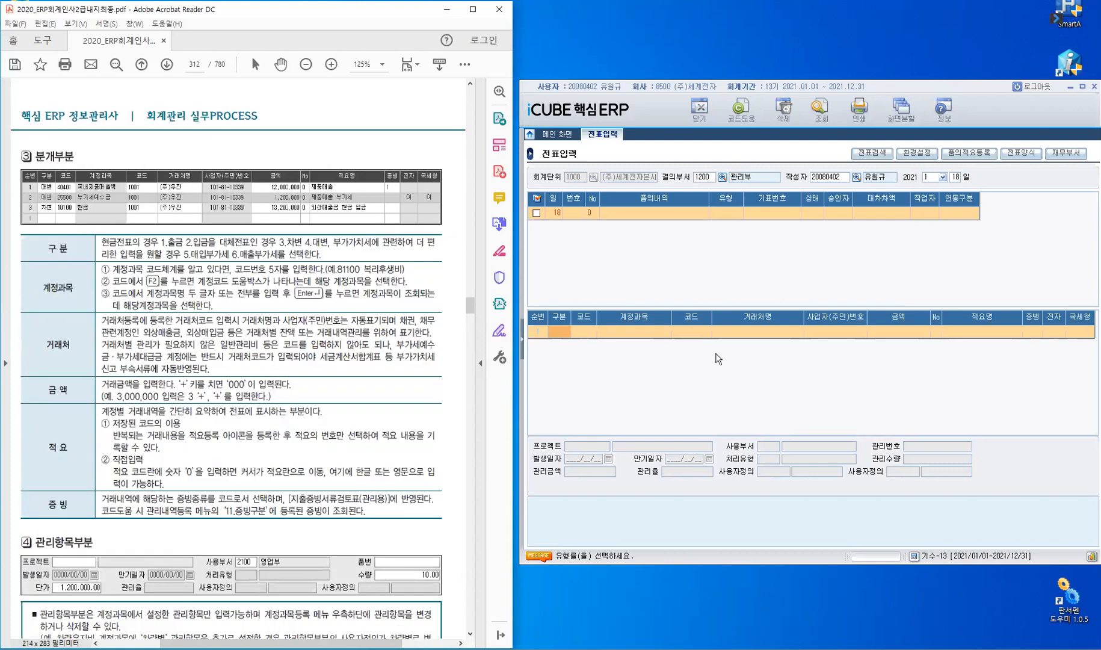
left_click(723, 215)
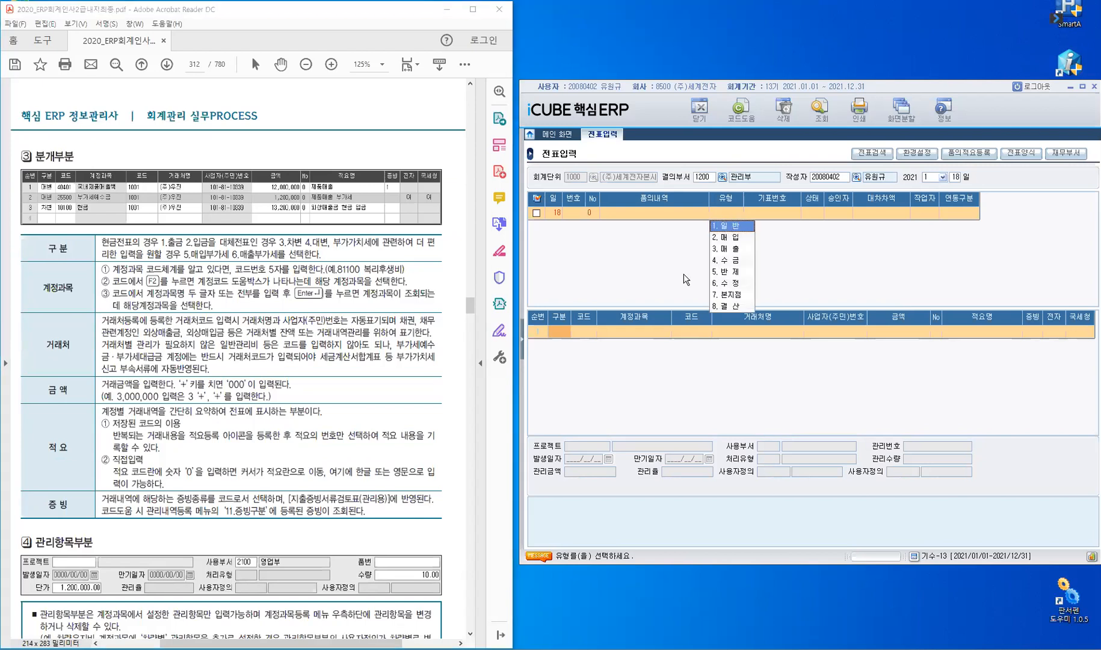
left_click(564, 335)
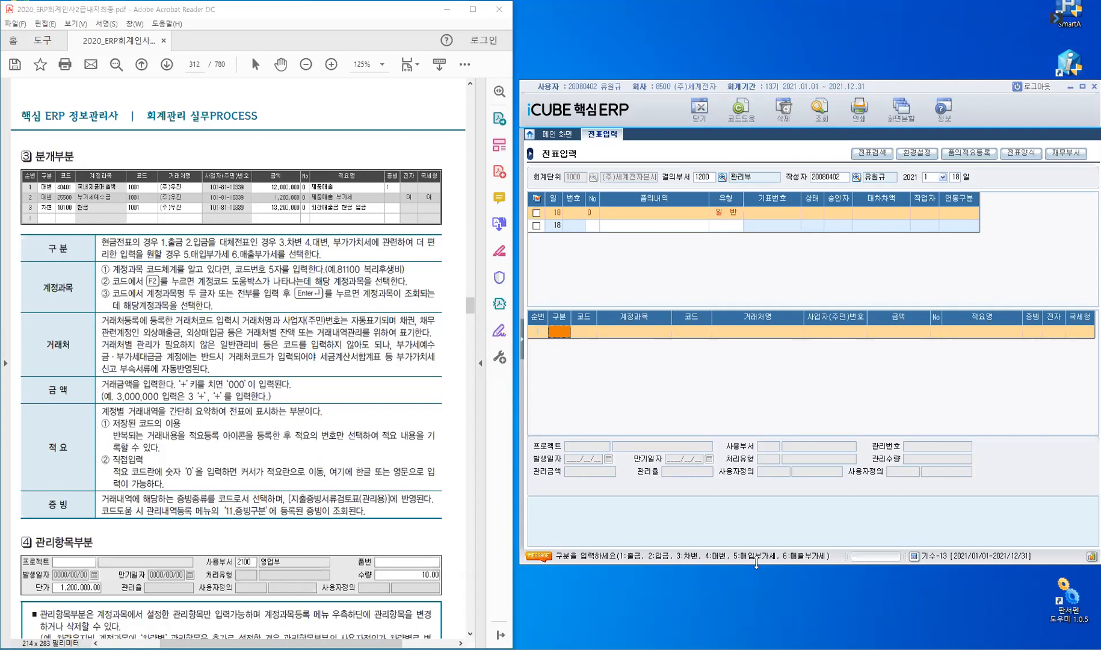
key("ctrl")
key("ctrl")
Highlight '[지출증빙서류검토표(관리용)]에' in the manual's 증빙 explanation on page 312.
left_click_drag(285, 500, 389, 513)
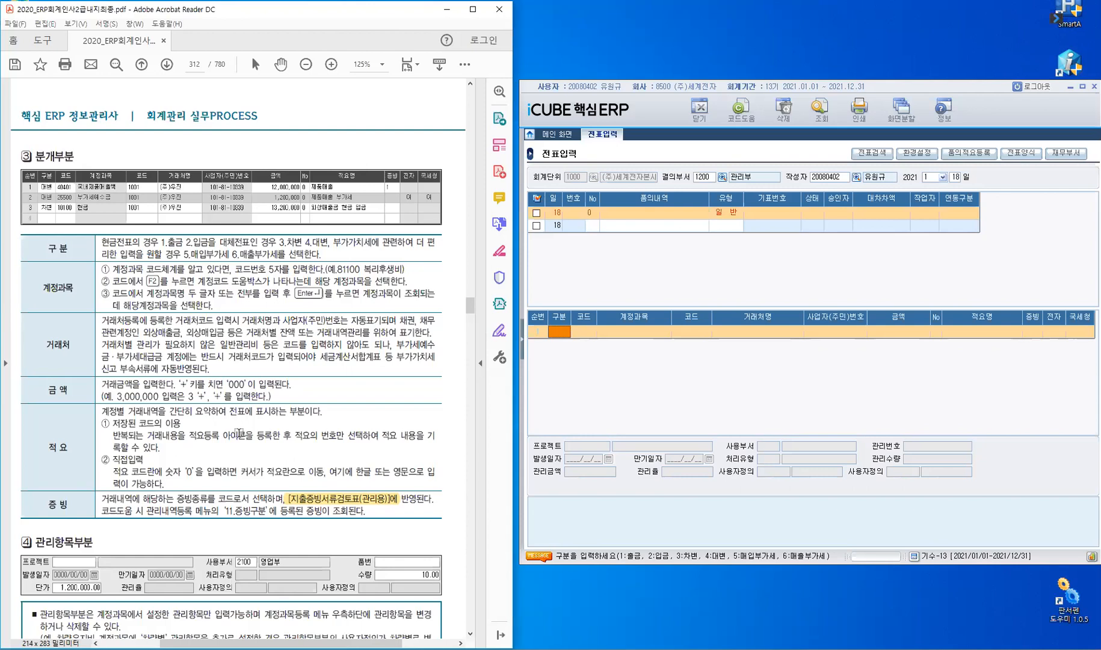
Scroll the manual down to page 312's ④ 관리항목부분 explanation.
scroll(239, 432, "down", 5)
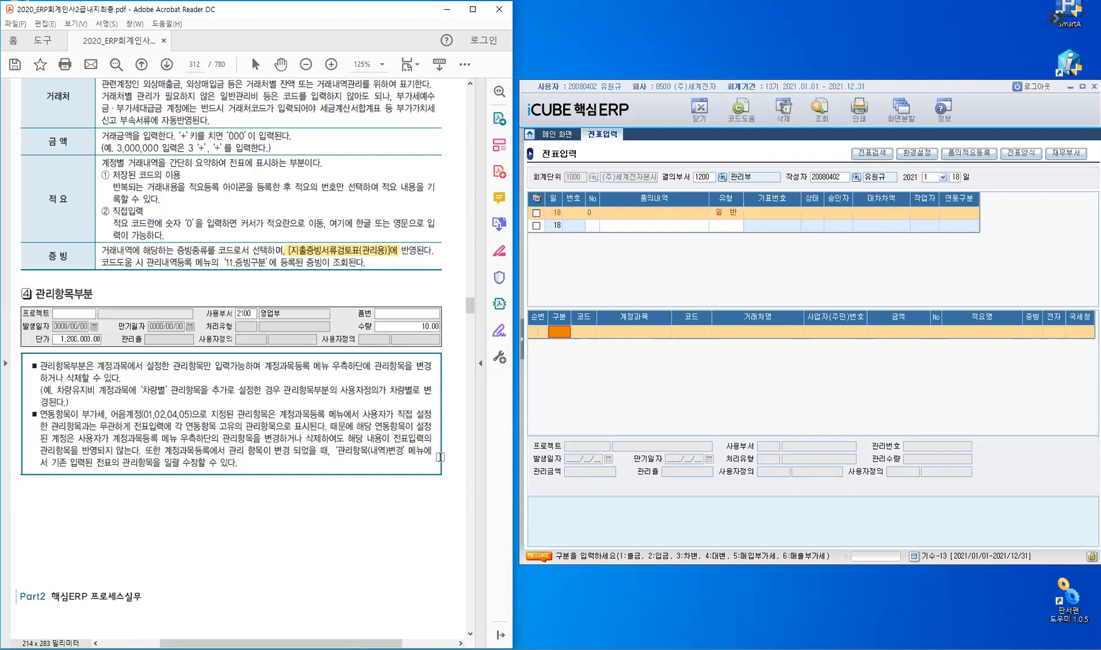
Highlight the 타계정 구분 passage on page 313, then move on to page 314's 아이콘설명.
scroll(283, 440, "down", 8)
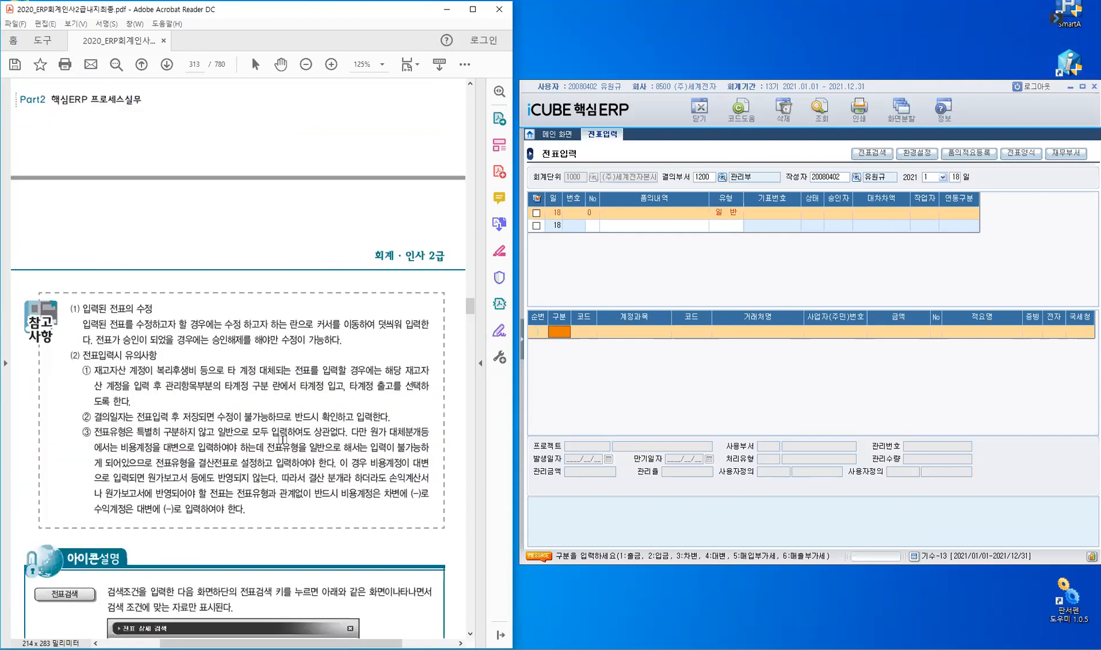
scroll(306, 333, "down", 2)
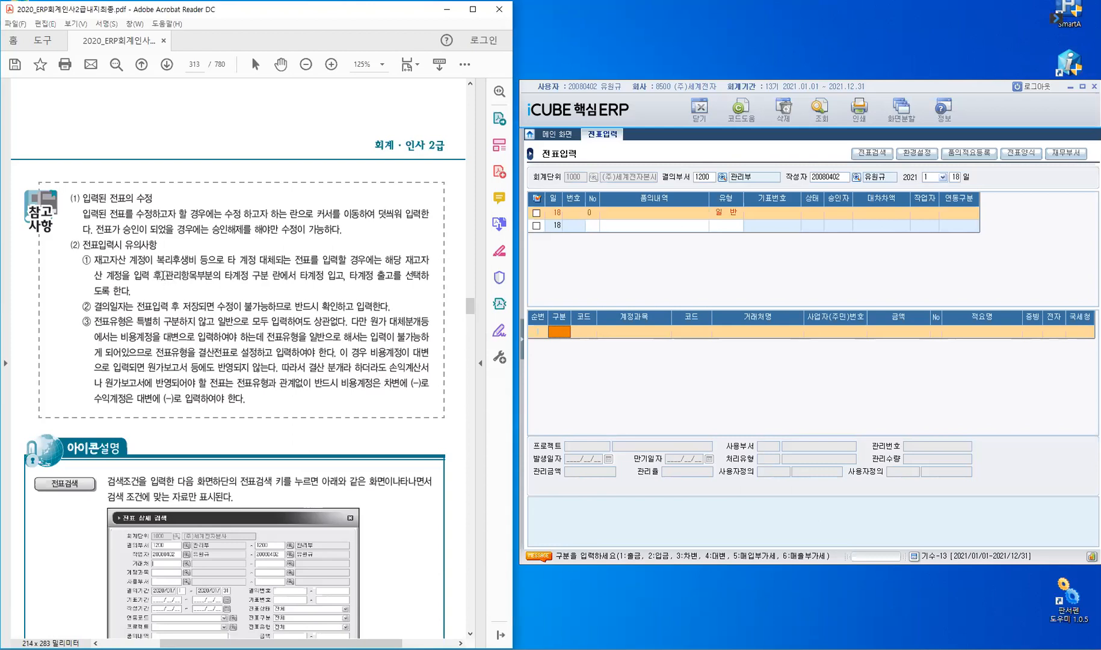
left_click_drag(163, 275, 417, 277)
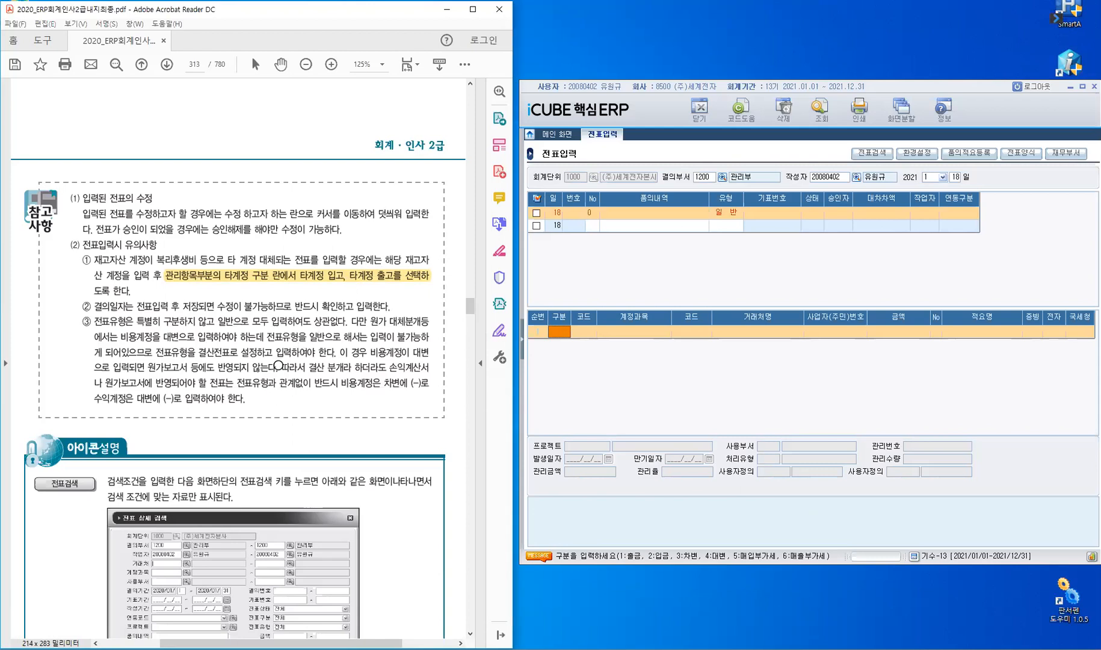
scroll(295, 325, "down", 6)
scroll(307, 304, "down", 1)
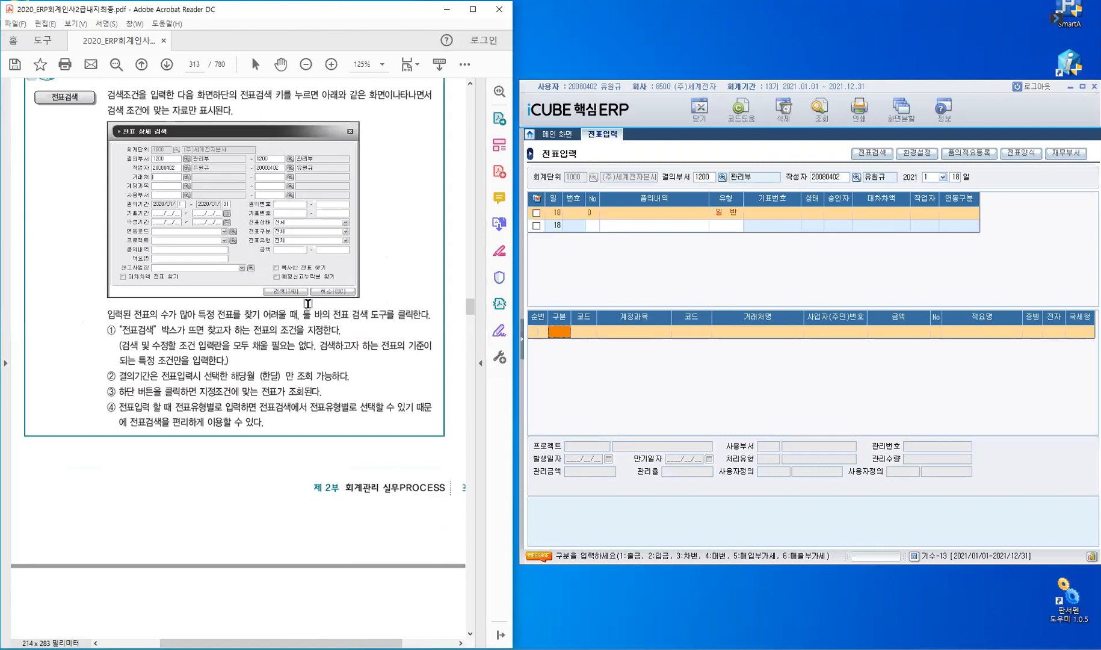
scroll(307, 304, "down", 7)
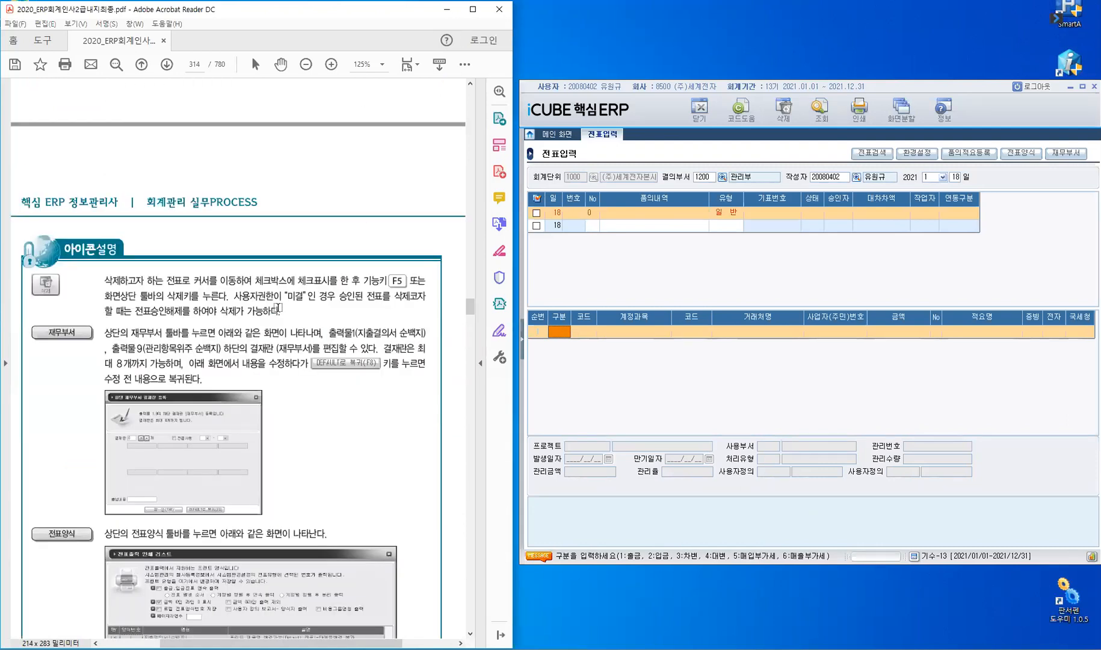
Highlight '[시스템환경설정]의 전표유형에' in the manual's 전표양식 paragraph.
scroll(69, 353, "down", 3)
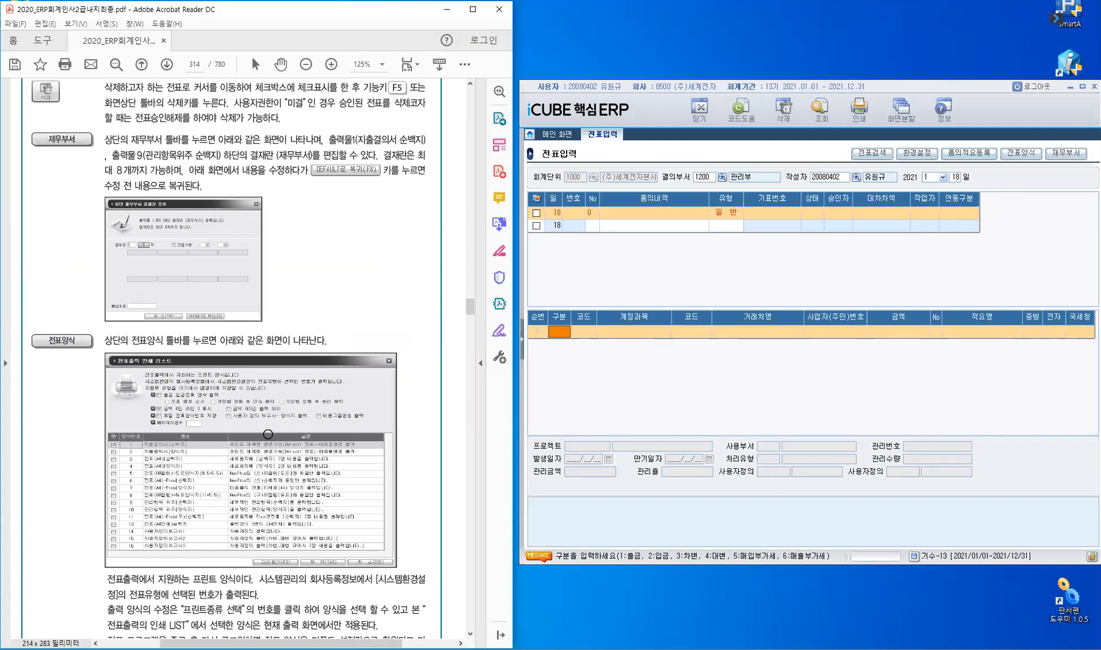
scroll(268, 432, "down", 3)
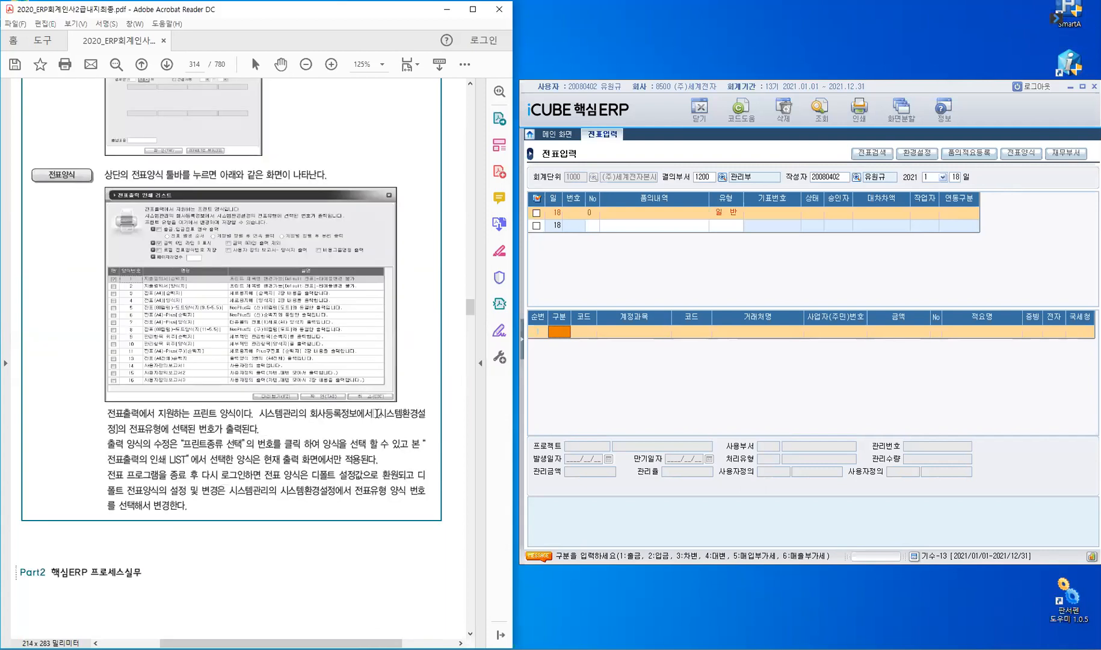
left_click_drag(426, 414, 171, 430)
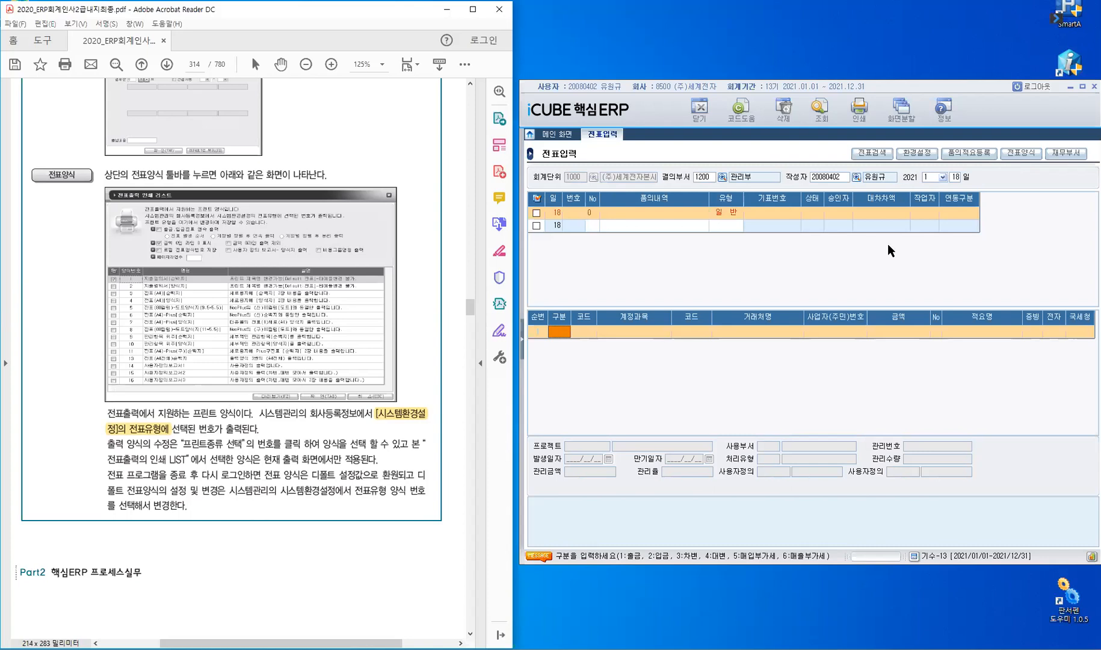
left_click(1023, 154)
Scroll the manual to page 316's CASE 1 exercise: the 8,000원 cash meal expense.
scroll(245, 470, "down", 5)
scroll(245, 470, "down", 2)
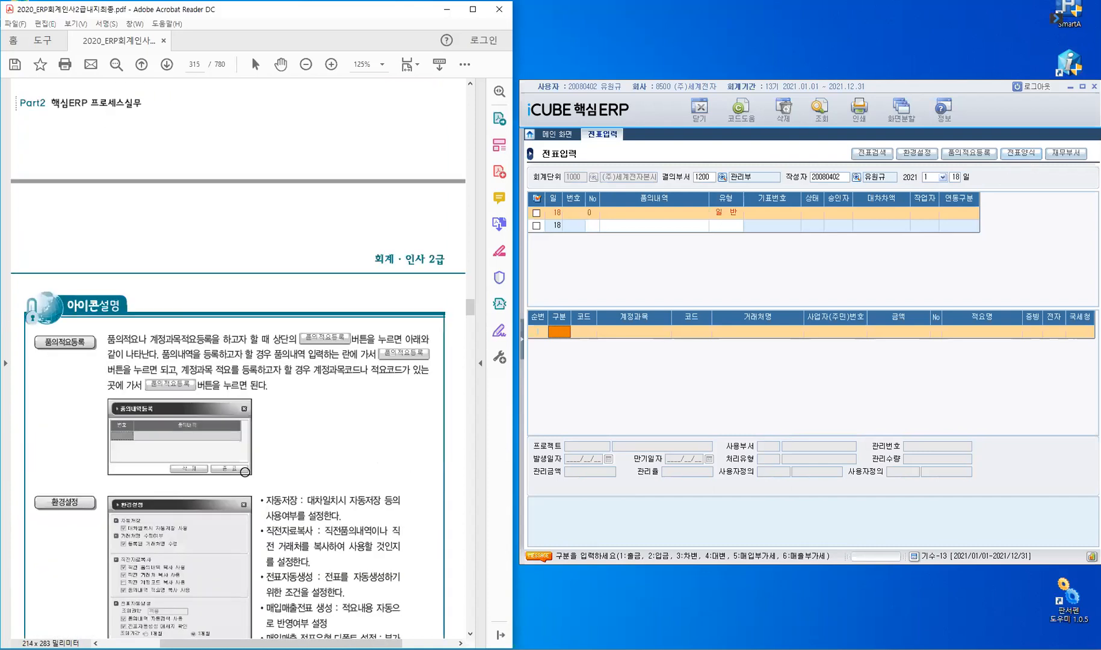
scroll(245, 472, "down", 2)
scroll(245, 472, "down", 3)
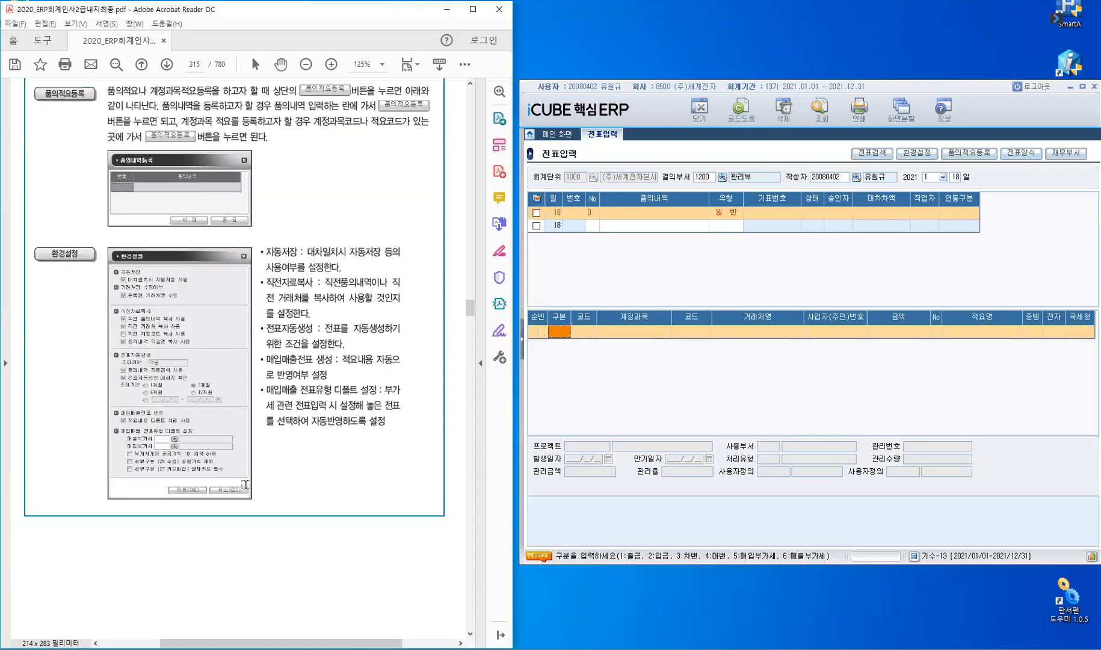
scroll(245, 484, "down", 14)
scroll(245, 485, "down", 5)
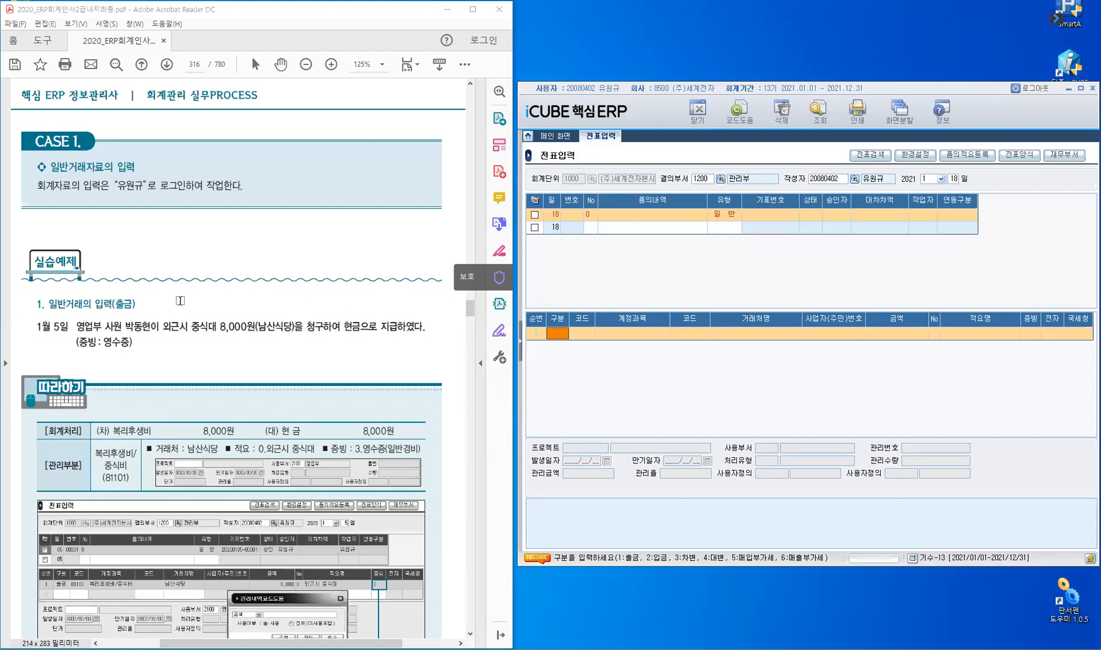
Mark 출금 in the exercise heading, plus 현금 and 영수증 in the 1월 5일 sentence.
scroll(180, 301, "down", 1)
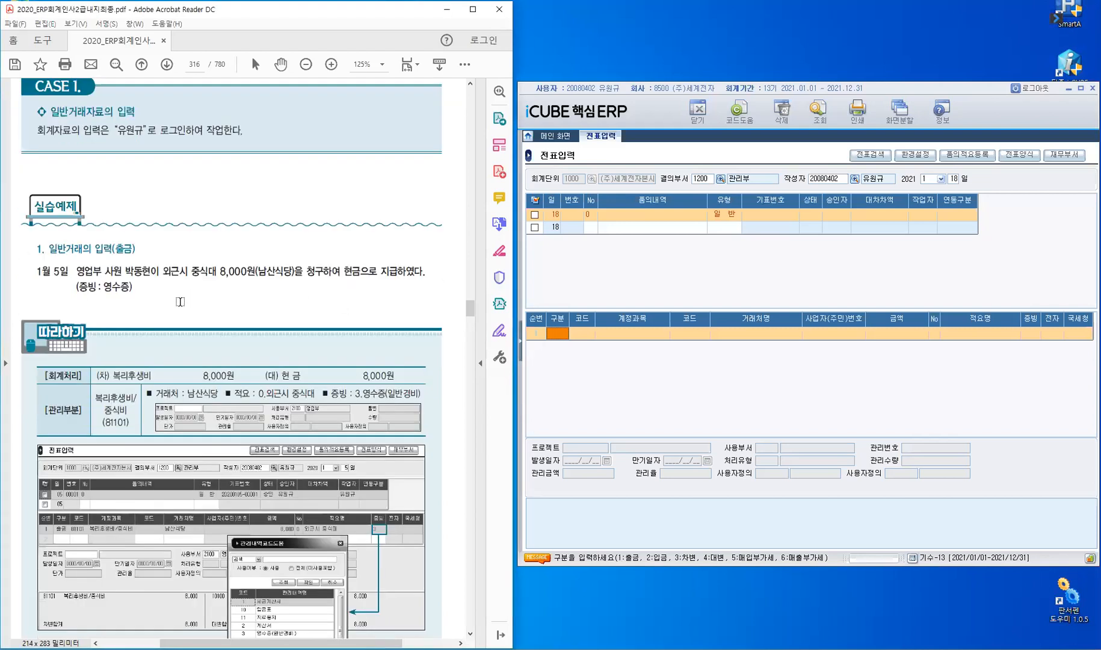
scroll(180, 302, "down", 2)
left_click_drag(117, 167, 148, 172)
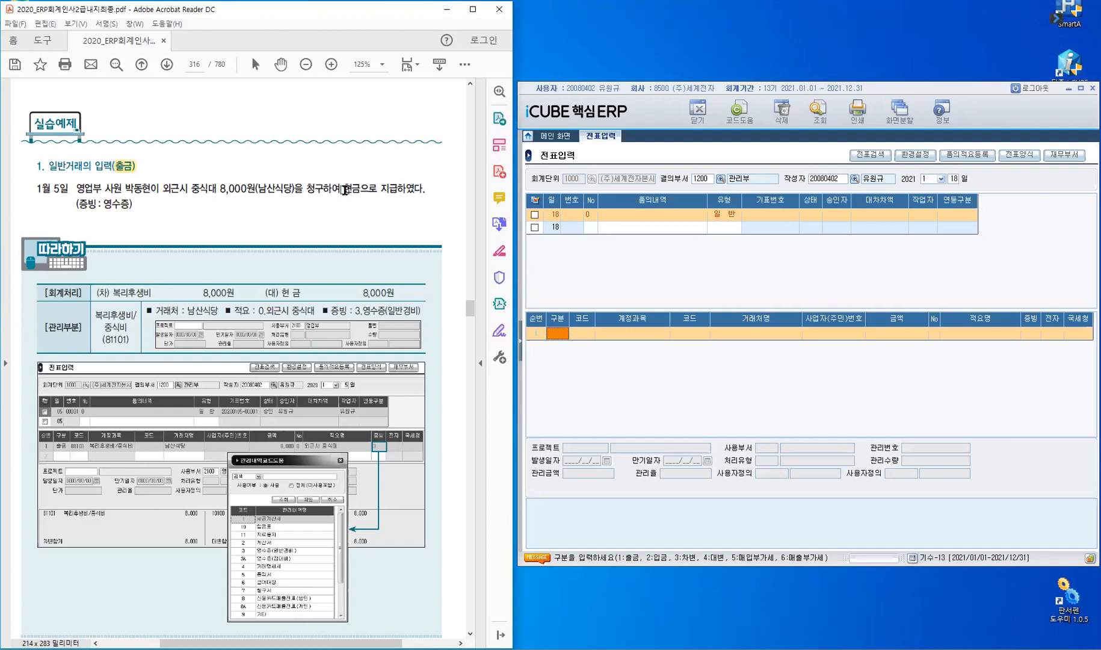
left_click_drag(345, 189, 362, 189)
left_click_drag(125, 205, 131, 205)
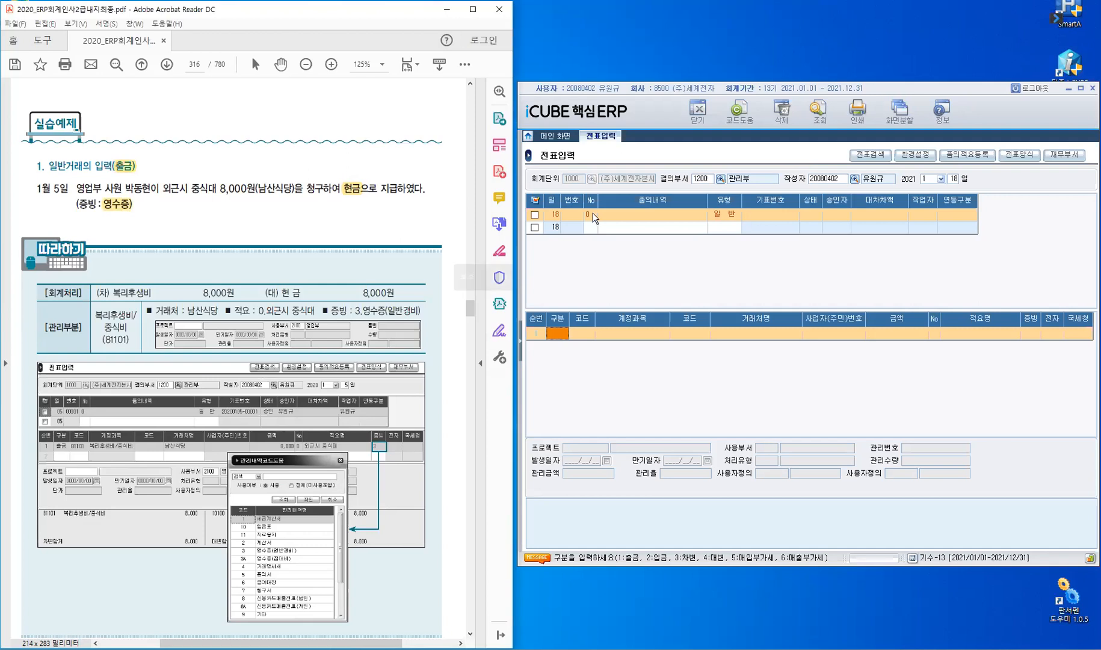
Set the 전표입력 date to month 1, day 5.
left_click(932, 178)
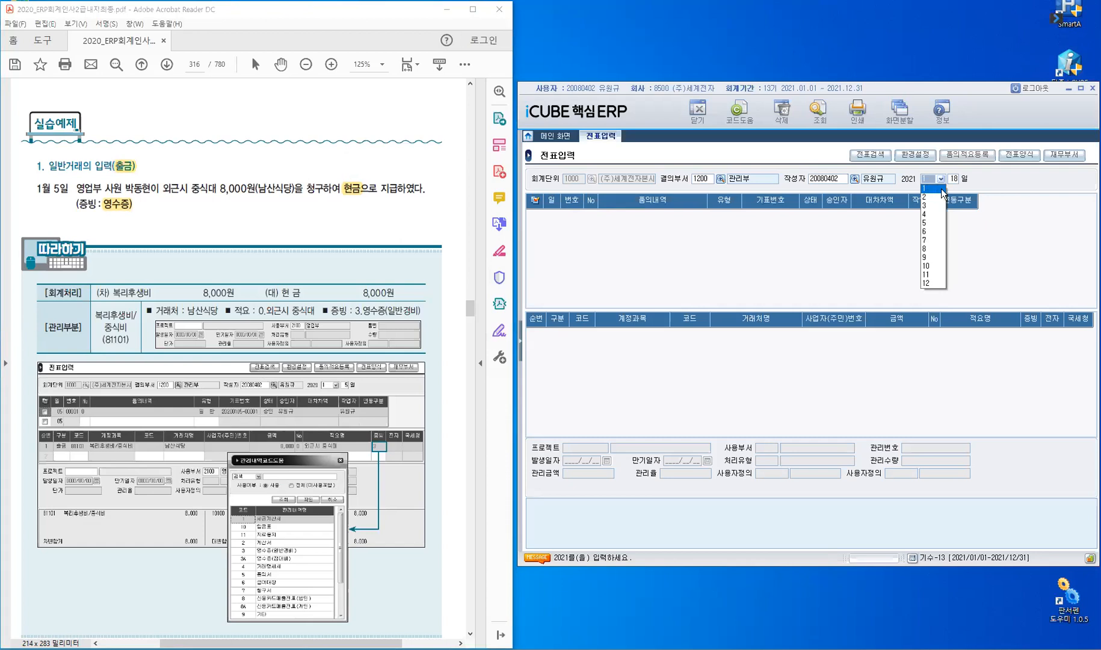
left_click(942, 188)
key("Return")
type("5")
key("Return")
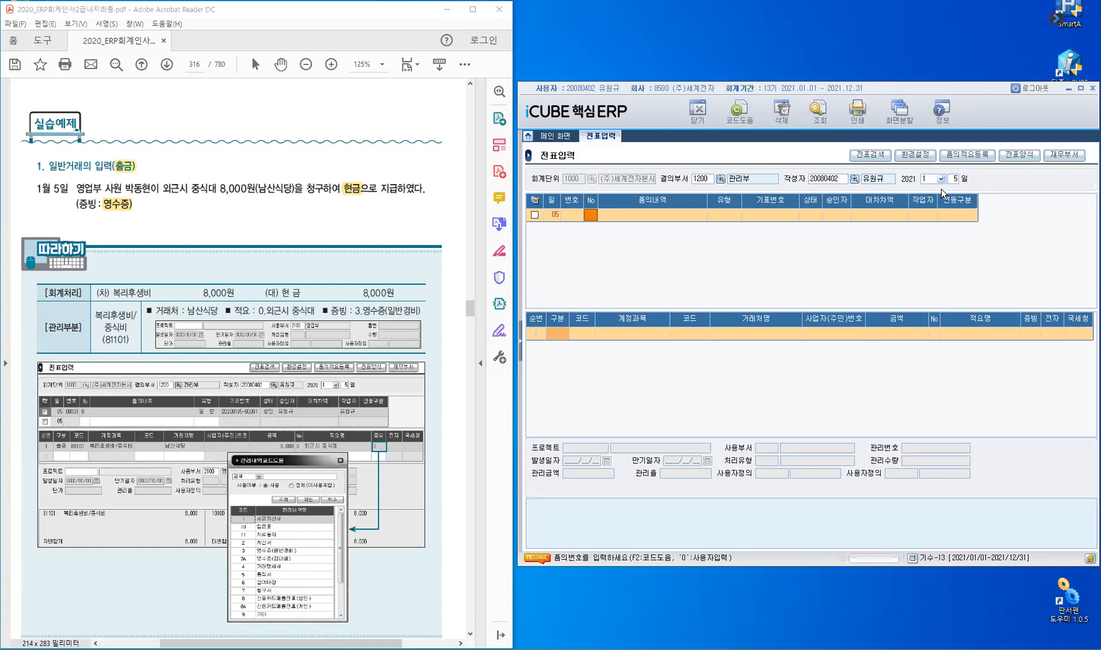
Start a new day-05 voucher row with No 0.
type("0")
key("Return")
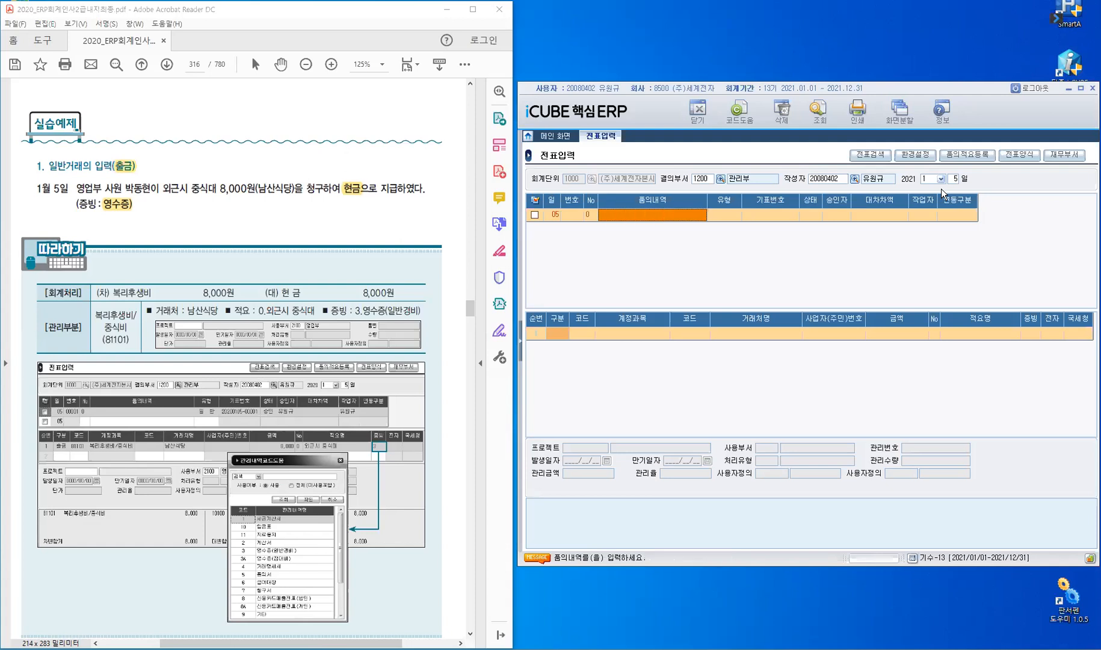
key("Return")
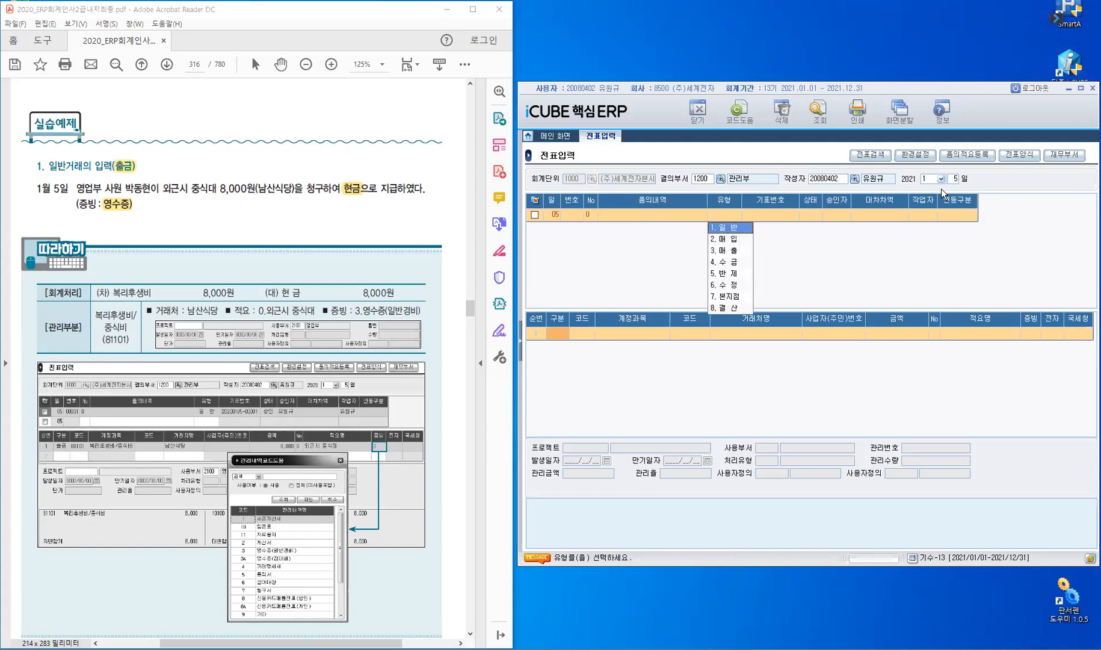
Keep the 일반 voucher type, set the first line's 구분 to 출금 (1), and search accounts for '복리'.
key("Return")
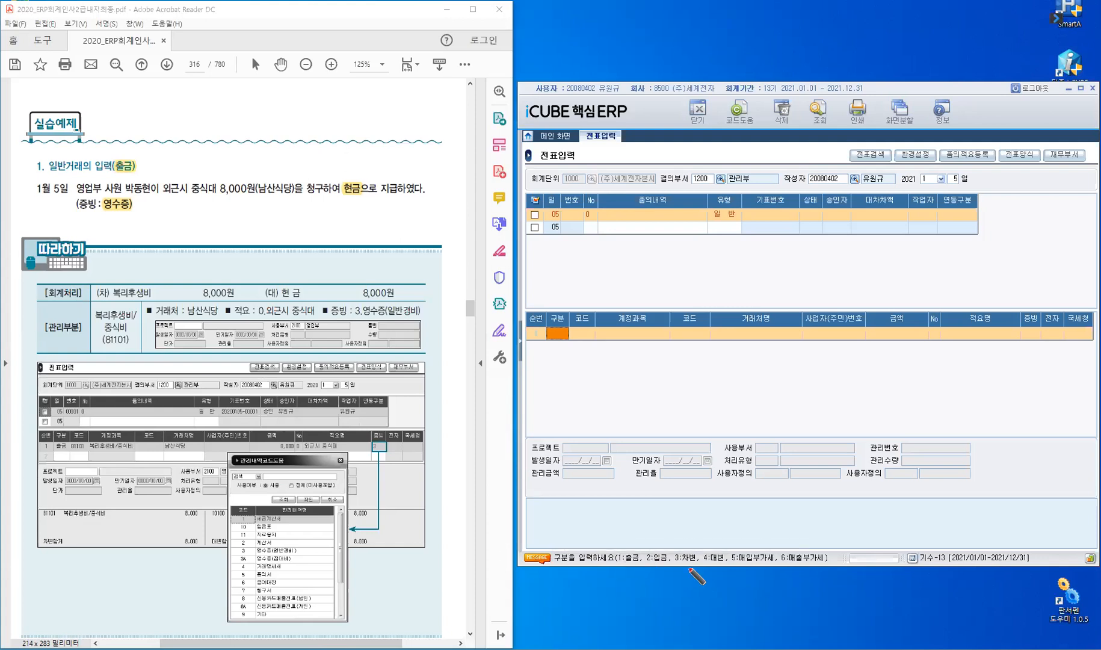
left_click(563, 336)
type("1")
key("Return")
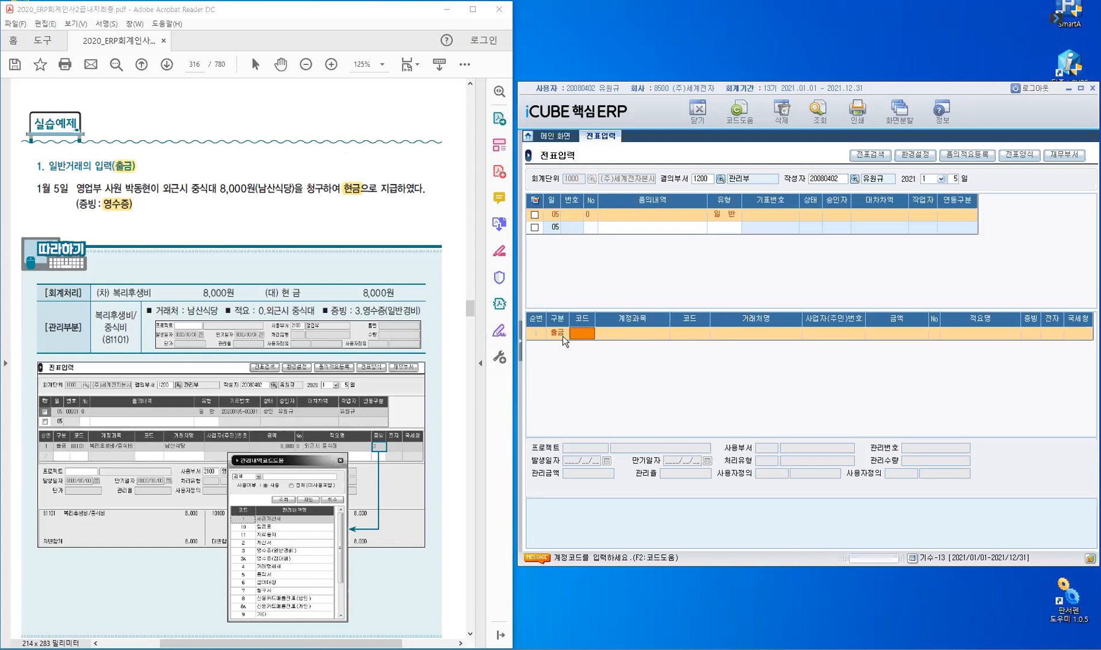
type("복리")
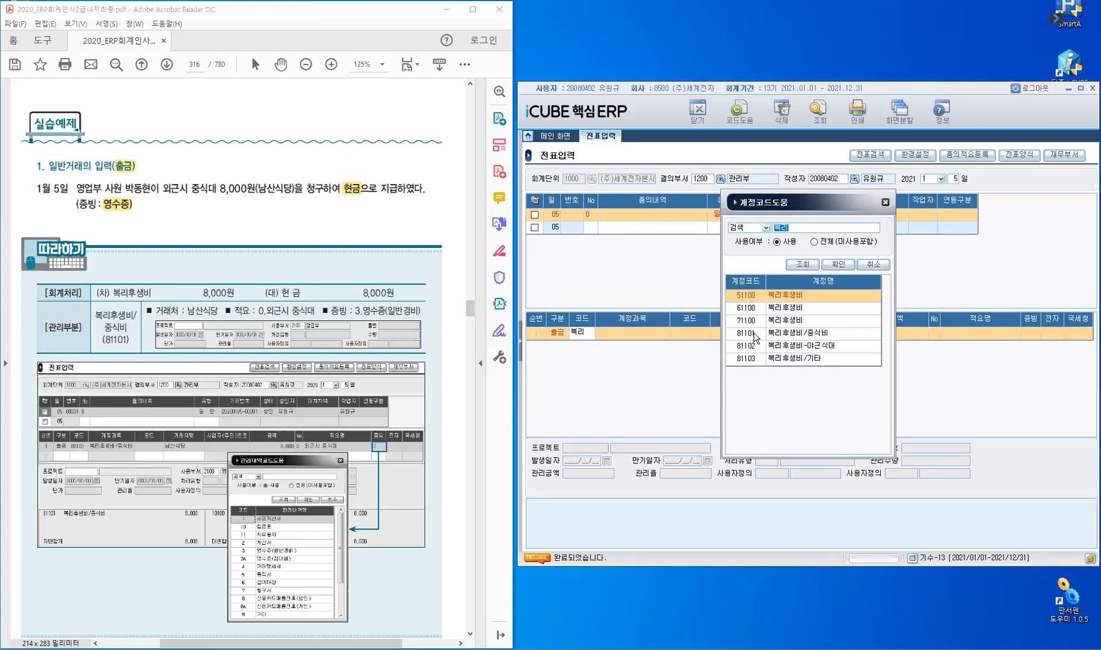
Pick account 81101 복리후생비/중식비 and enter 남산식당 as the trade partner name, leaving the code blank.
double_click(755, 338)
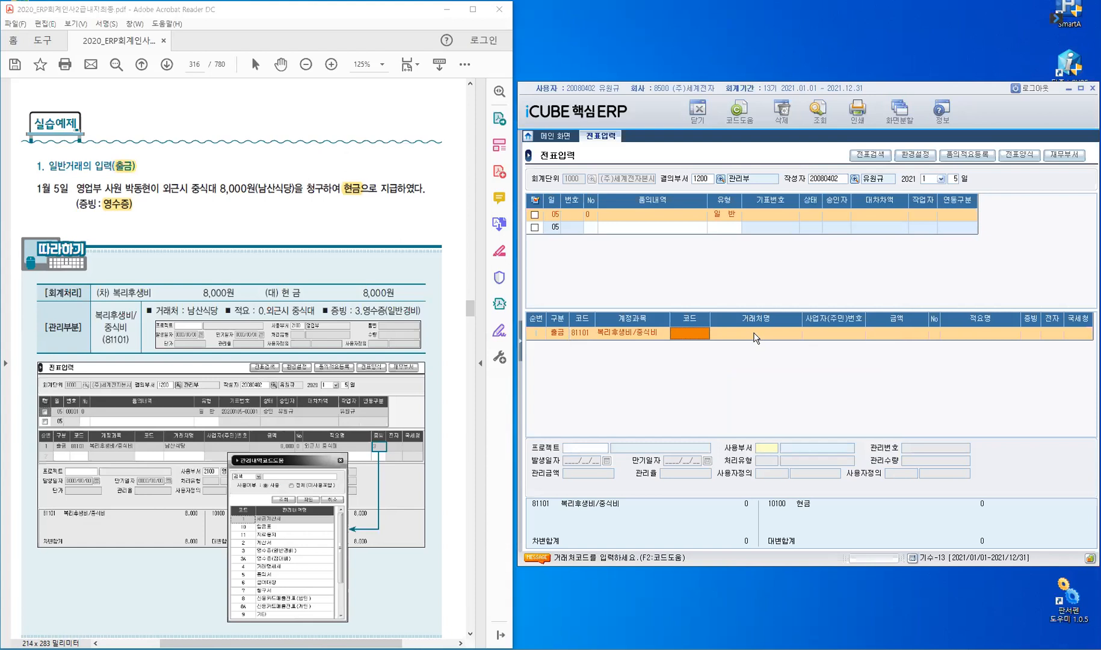
key("Return")
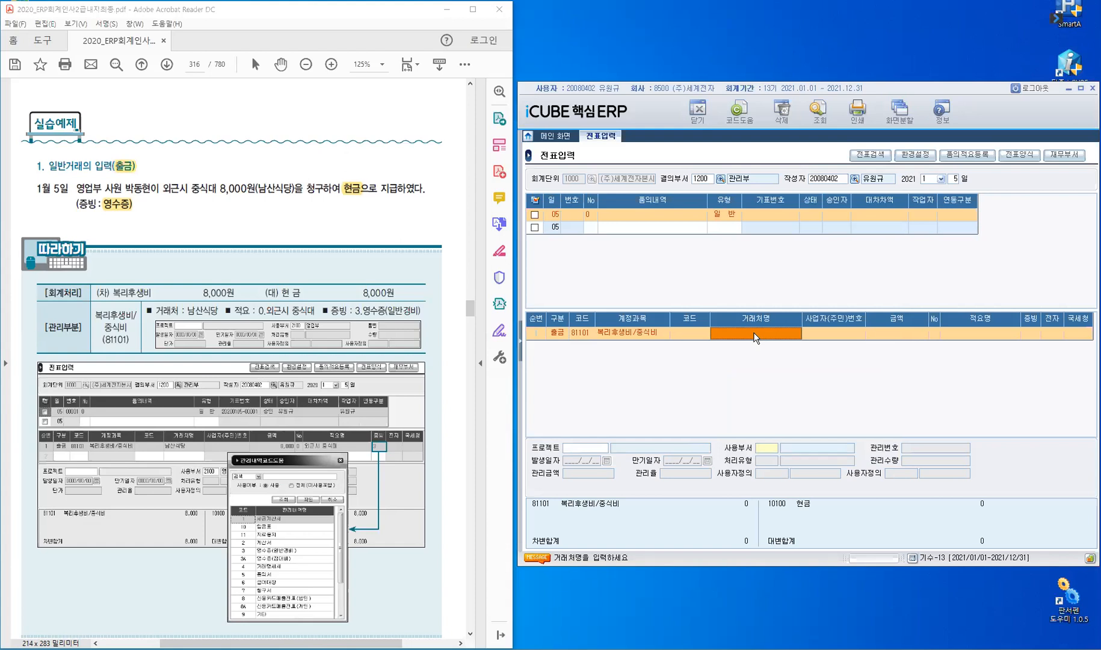
type("남")
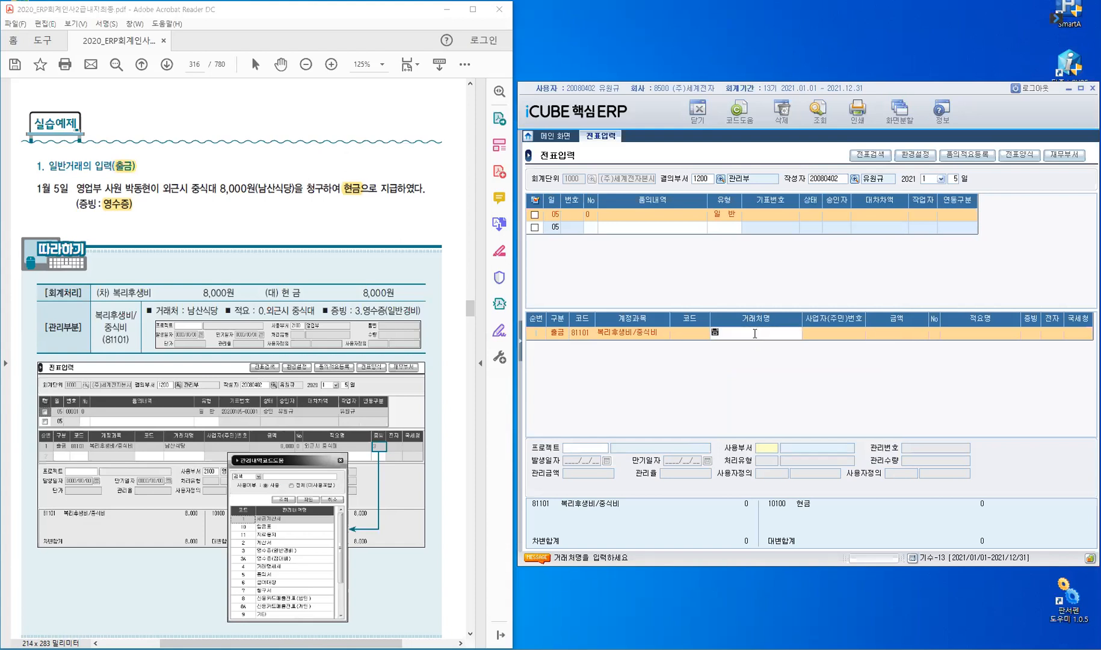
type("ㅅㅏㄴㅅㅣㄱㄷㅏㅇ")
key("Return")
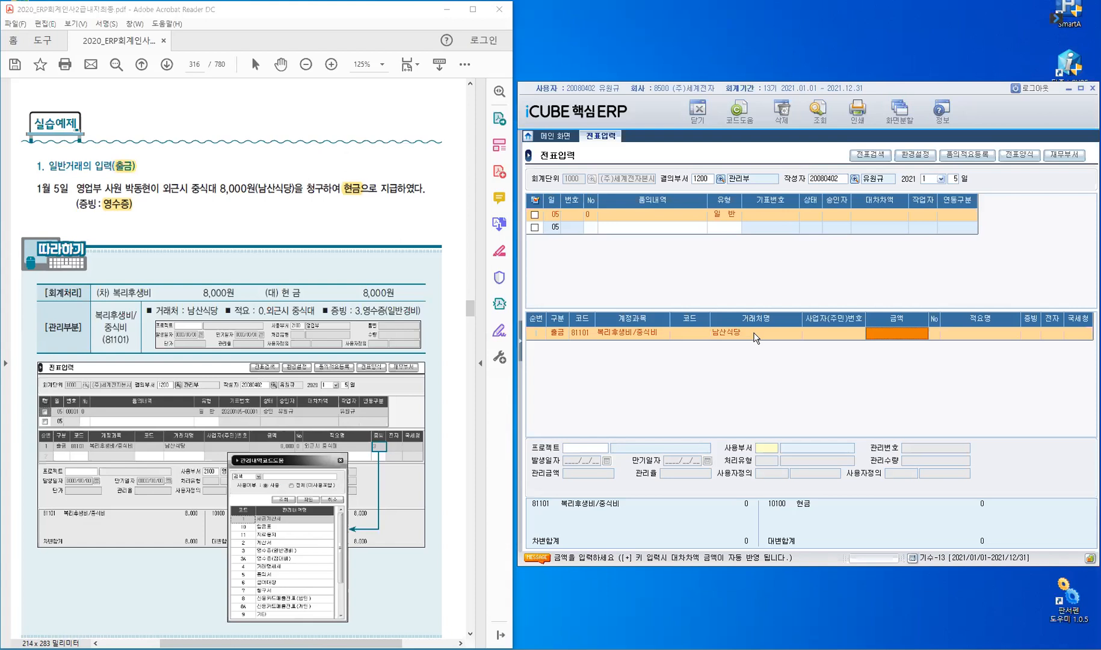
Enter 8,000 as the amount and a custom 적요 (code 0) reading '외근시 중식대'.
type("8,000")
key("Return")
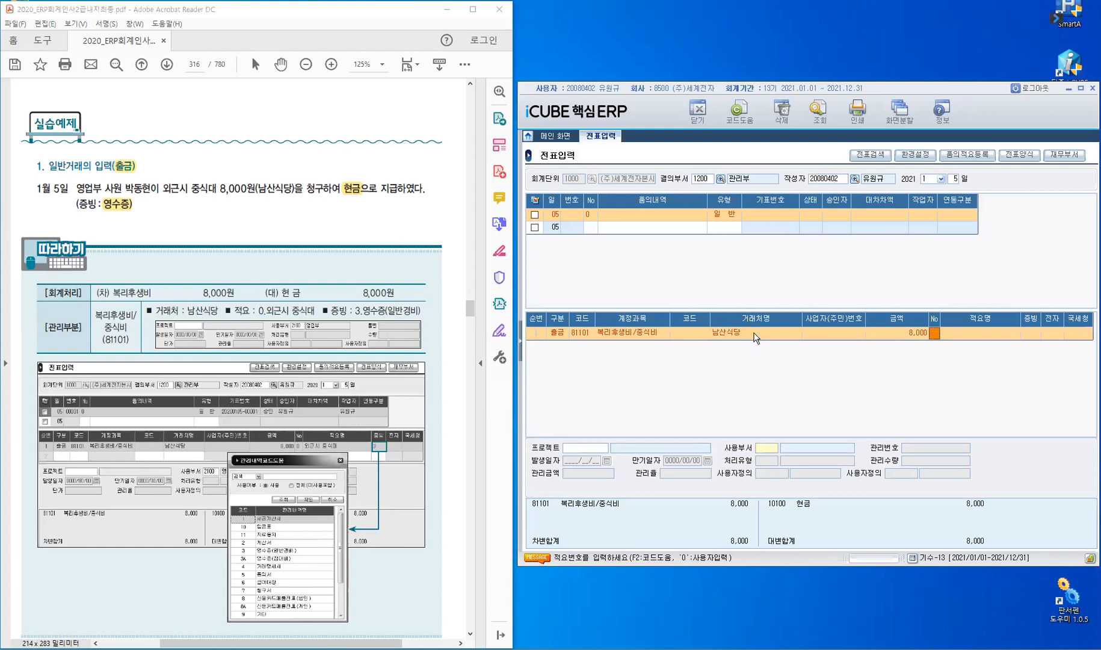
key("F2")
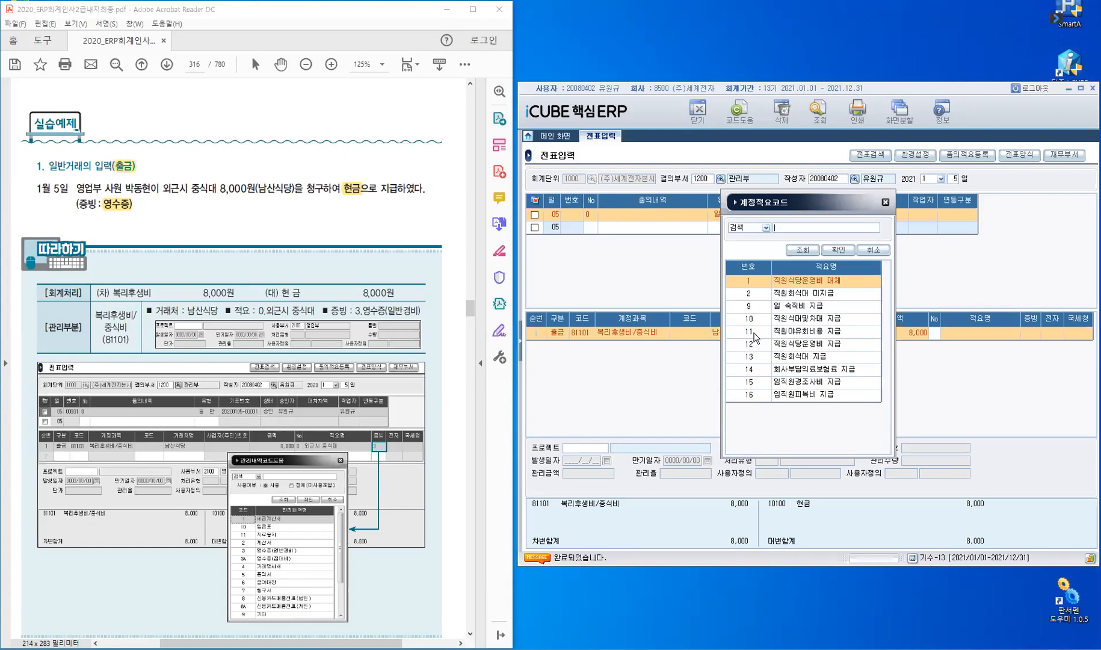
key("Escape")
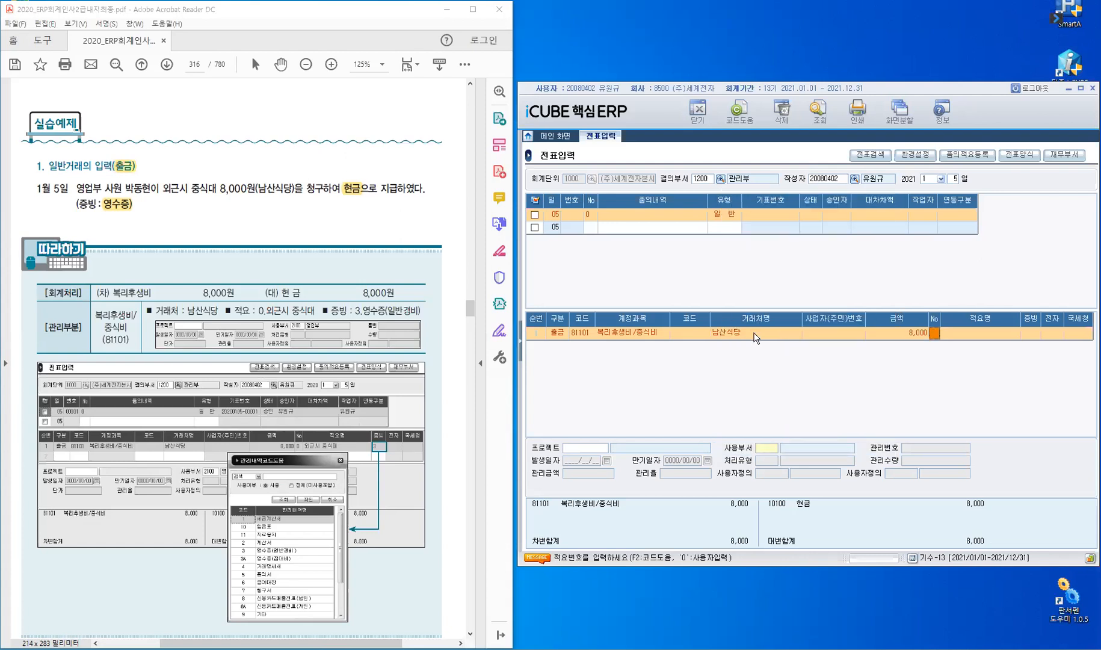
type("0")
key("Return")
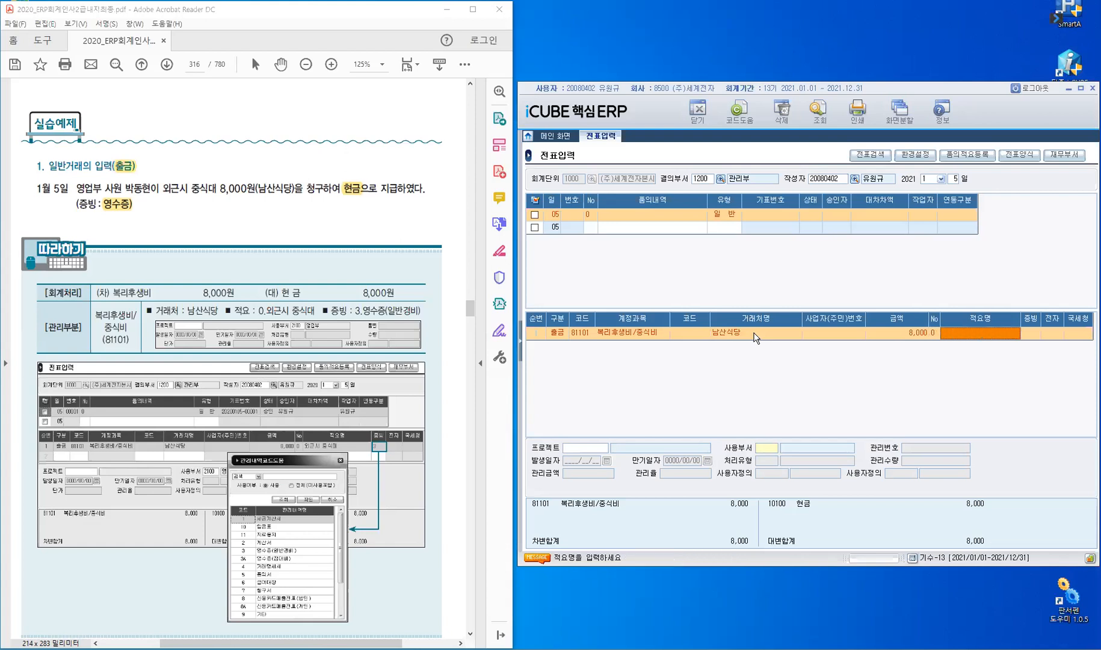
type("외근시 중식대")
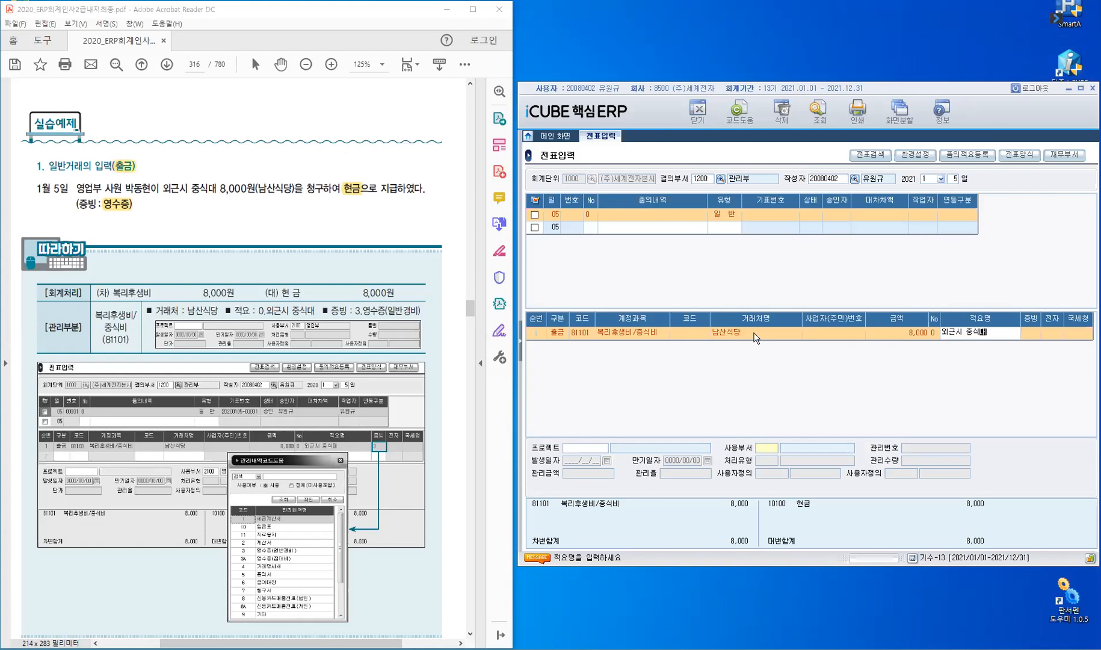
key("Return")
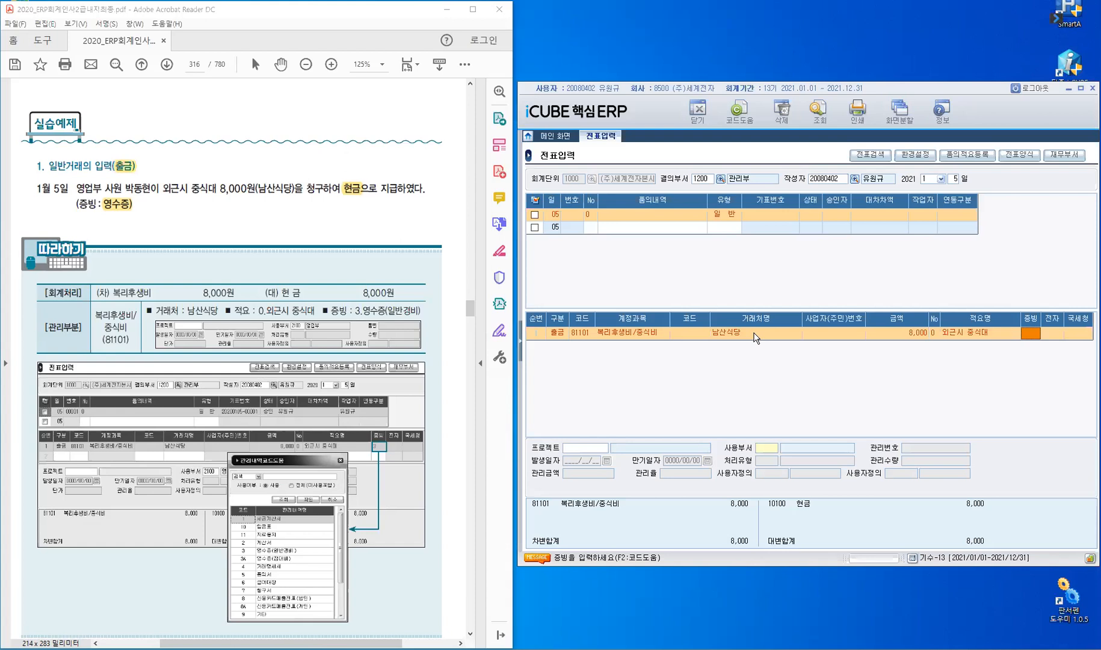
Choose evidence code 3 영수증(일반경비) for the 남산식당 8,000 중식비 line.
key("F2")
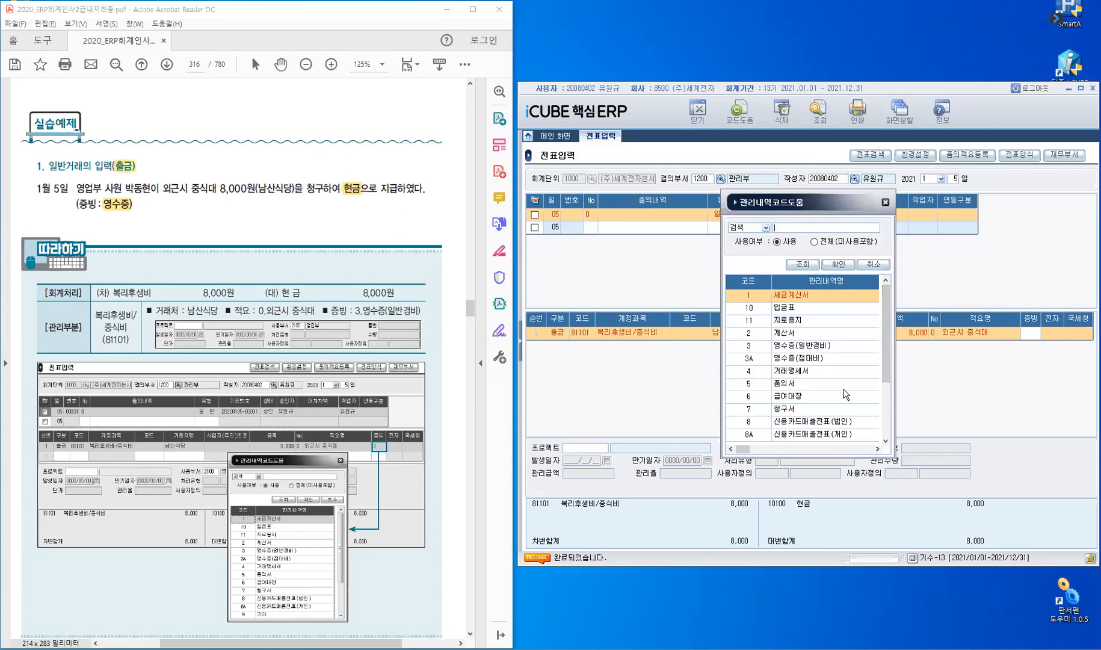
left_click(756, 307)
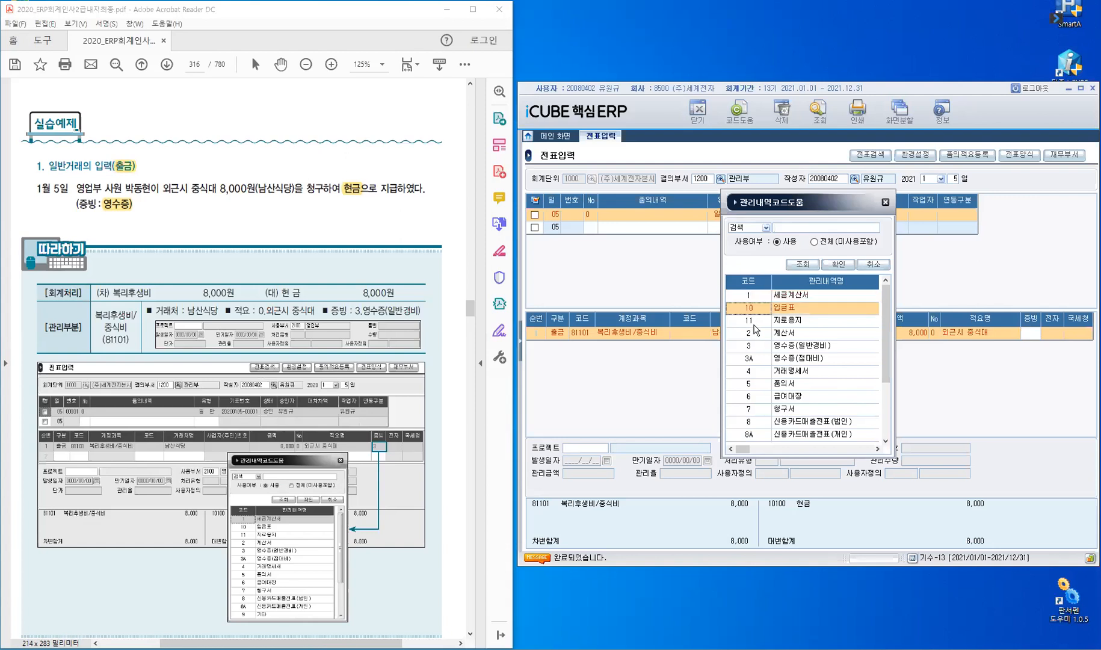
left_click(754, 324)
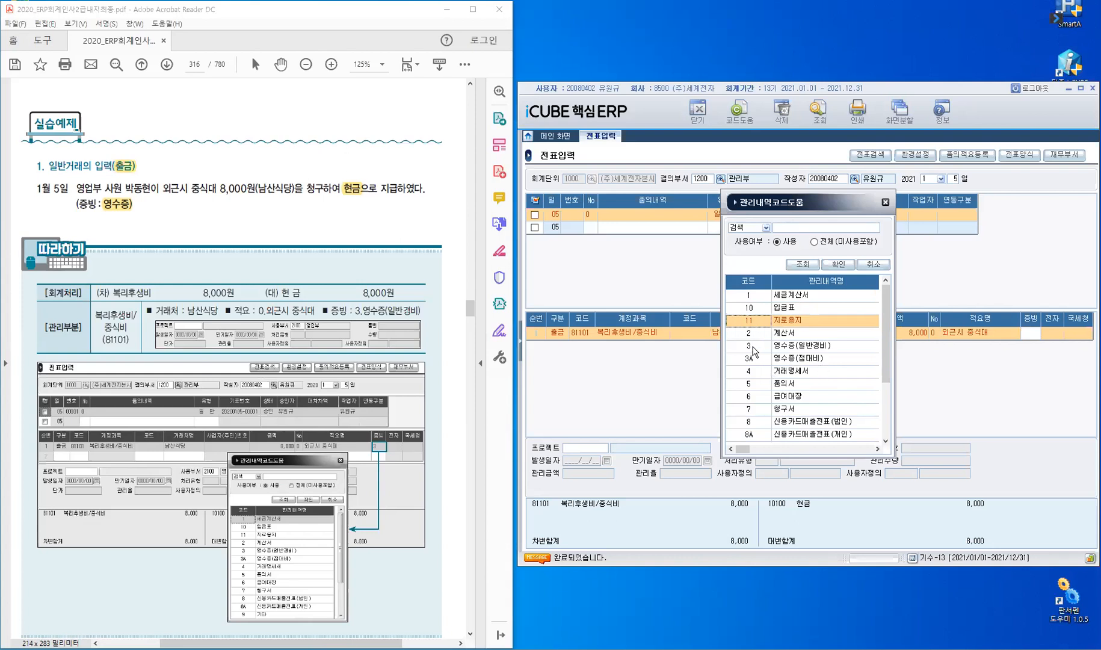
key("Down")
key("Down")
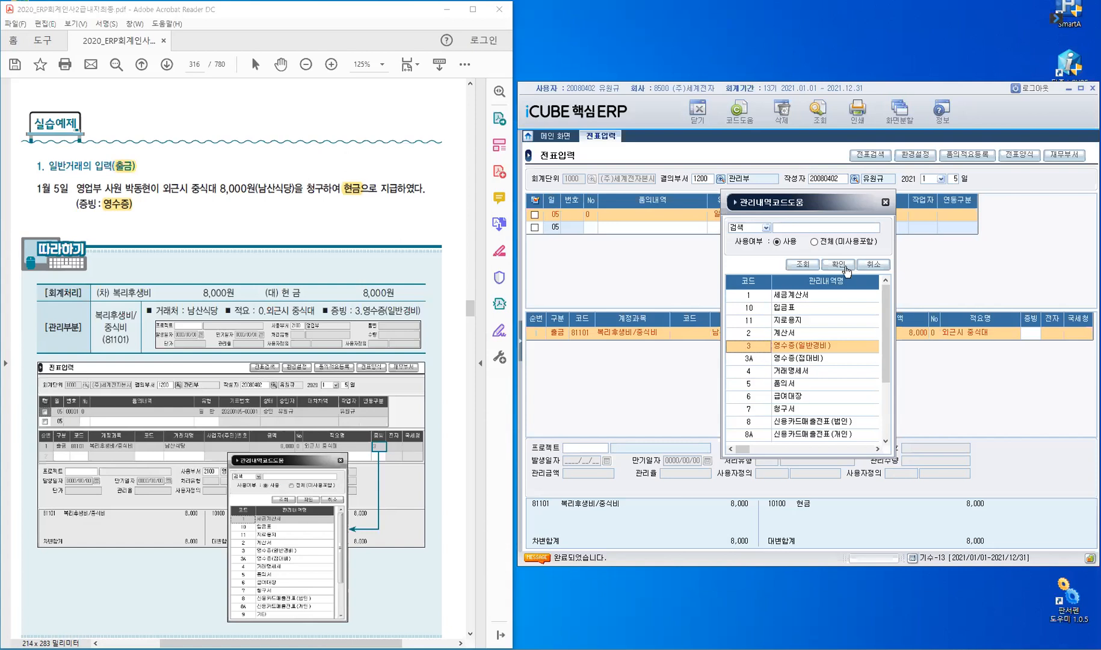
key("Return")
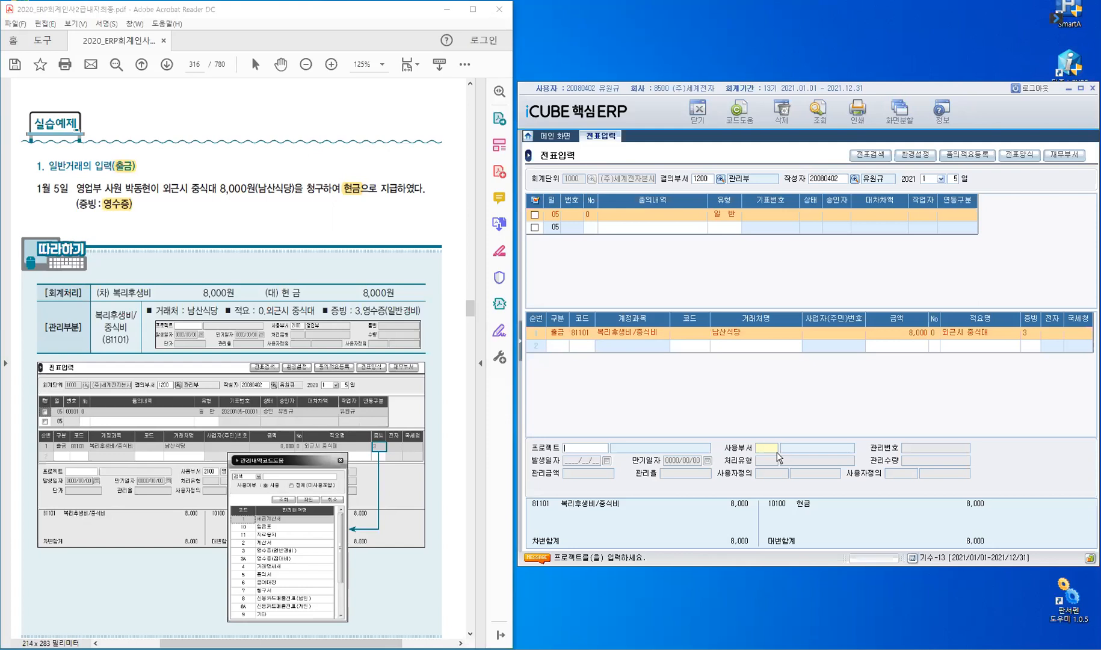
Assign using department 2100 영업부 to the 중식비 line via an '영업' search.
key("Return")
type("영업")
key("Return")
left_click(586, 332)
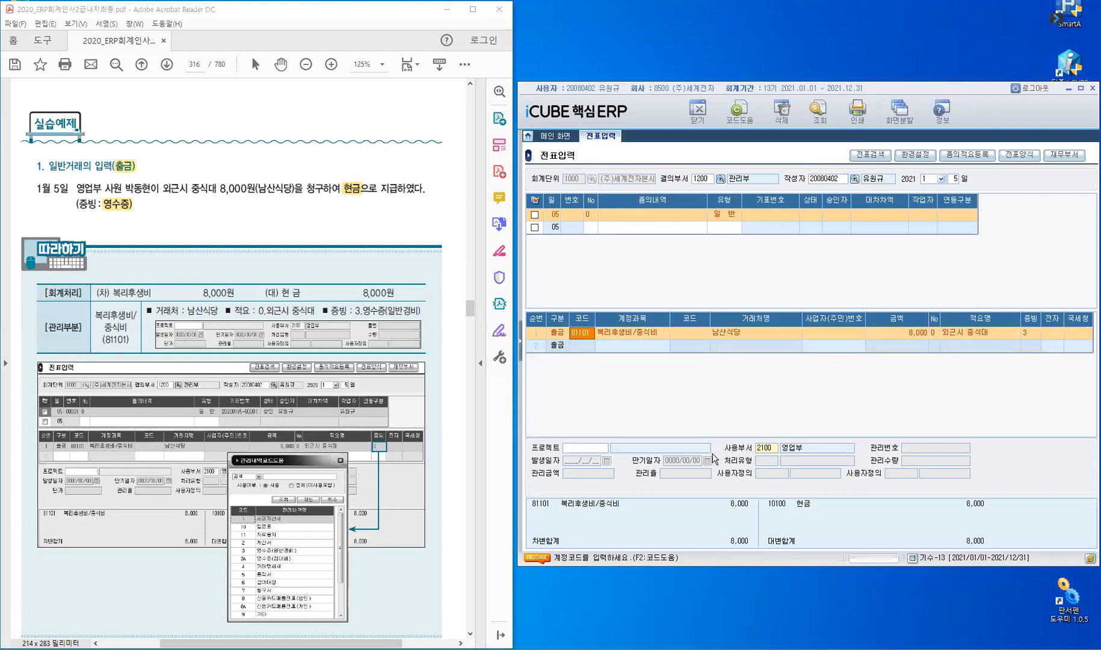
left_click(571, 218)
Save the January 5 voucher as 00001 with 승인 status and reopen it to review.
left_click(584, 348)
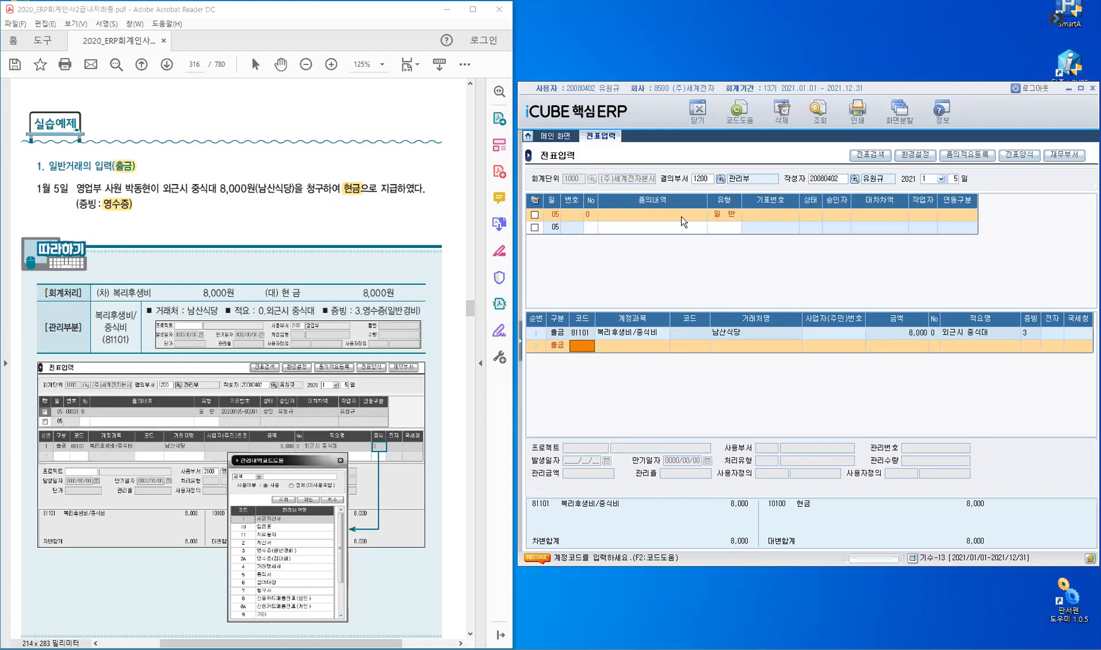
left_click(573, 229)
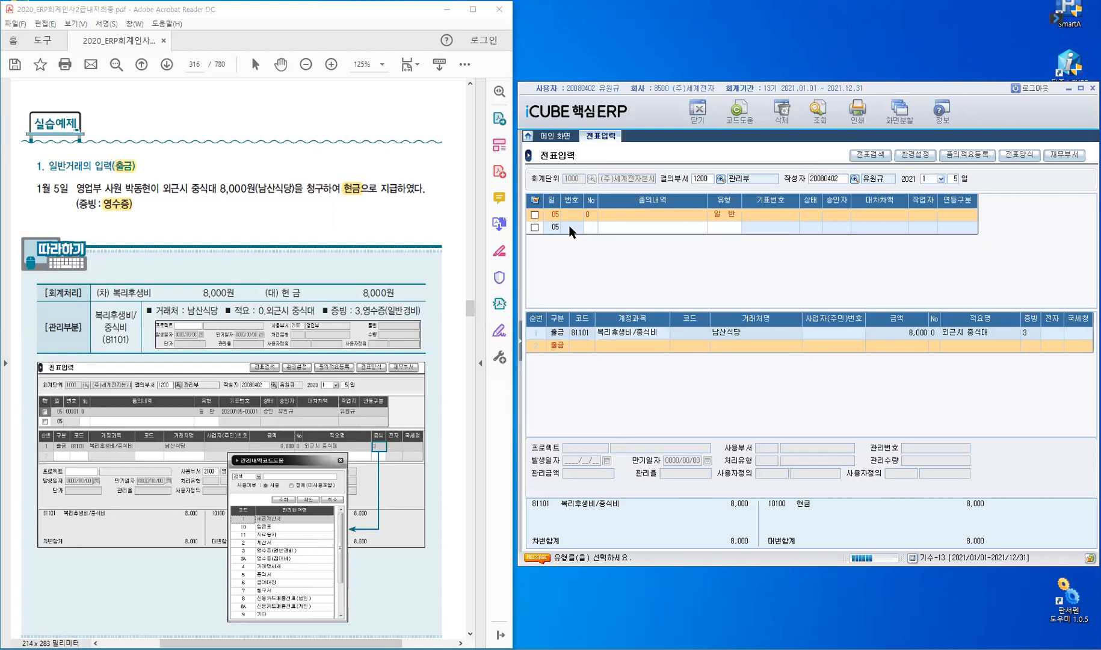
left_click(569, 225)
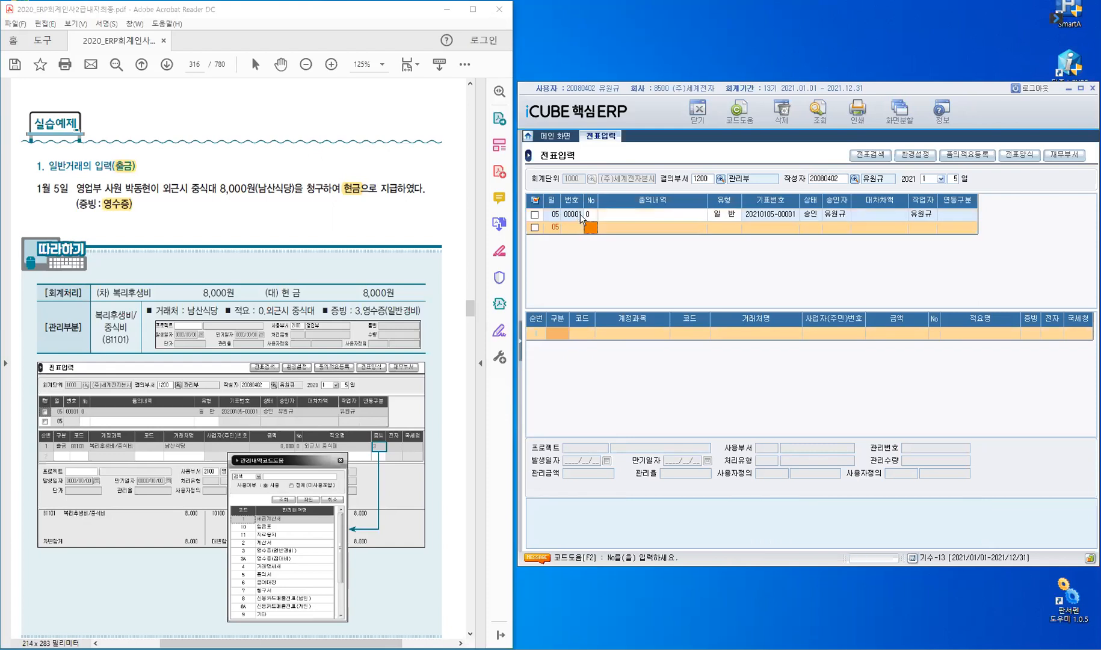
left_click(601, 216)
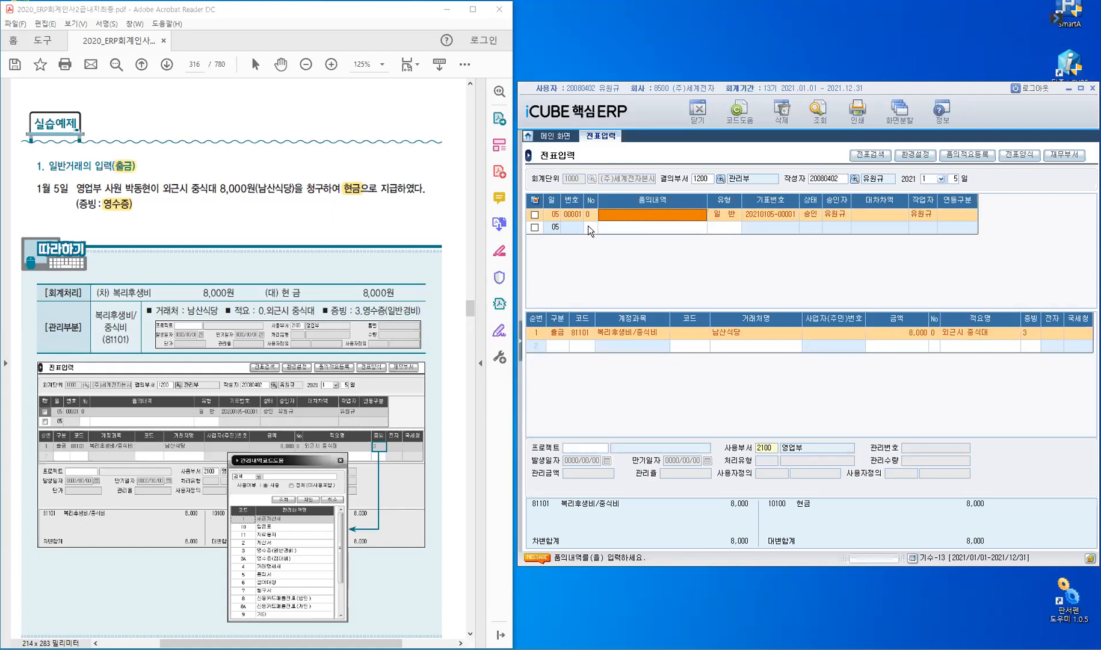
left_click(587, 227)
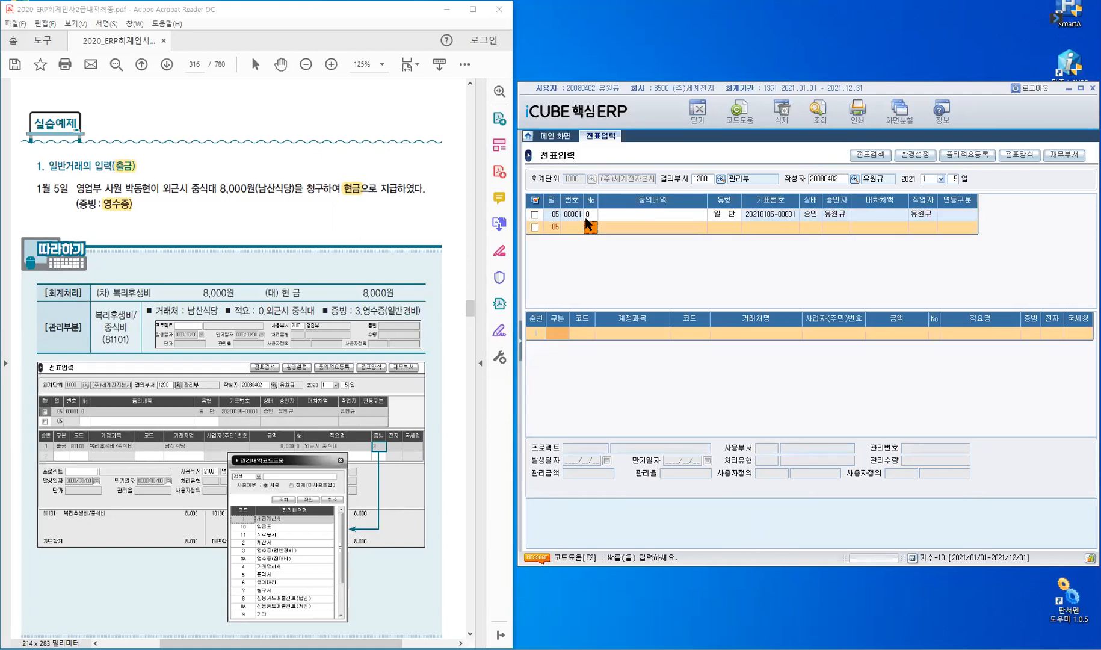
left_click(576, 218)
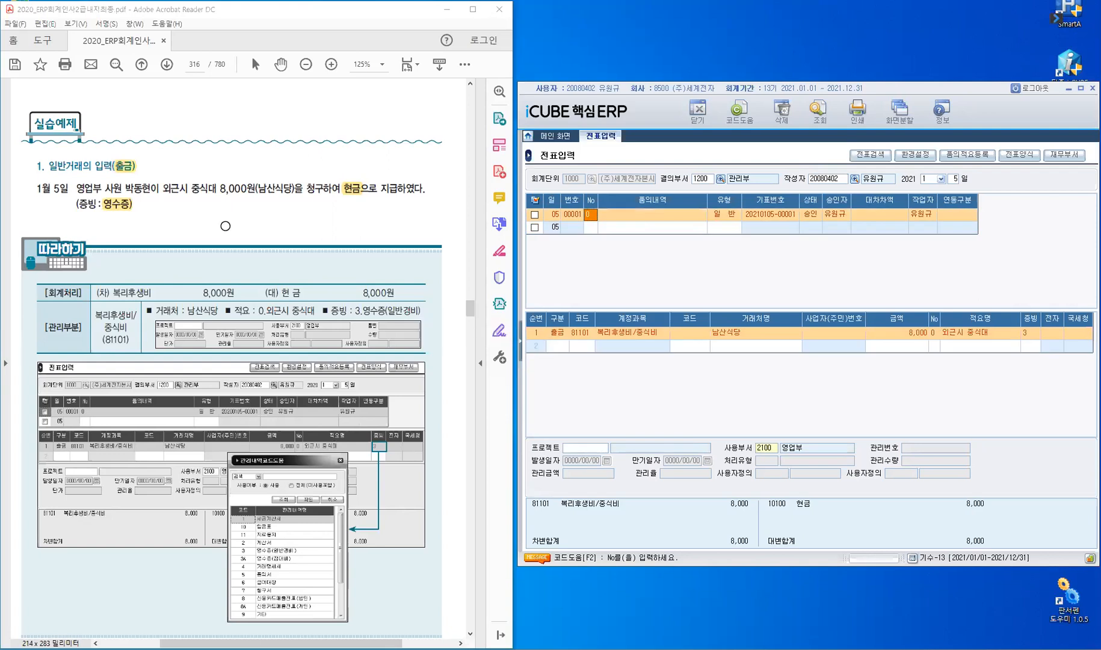
Scroll to page 317 and highlight the 품의번호, 관리부 소모품, 80,000원 cash payment and 증빙 text.
scroll(222, 231, "down", 3)
scroll(224, 225, "down", 8)
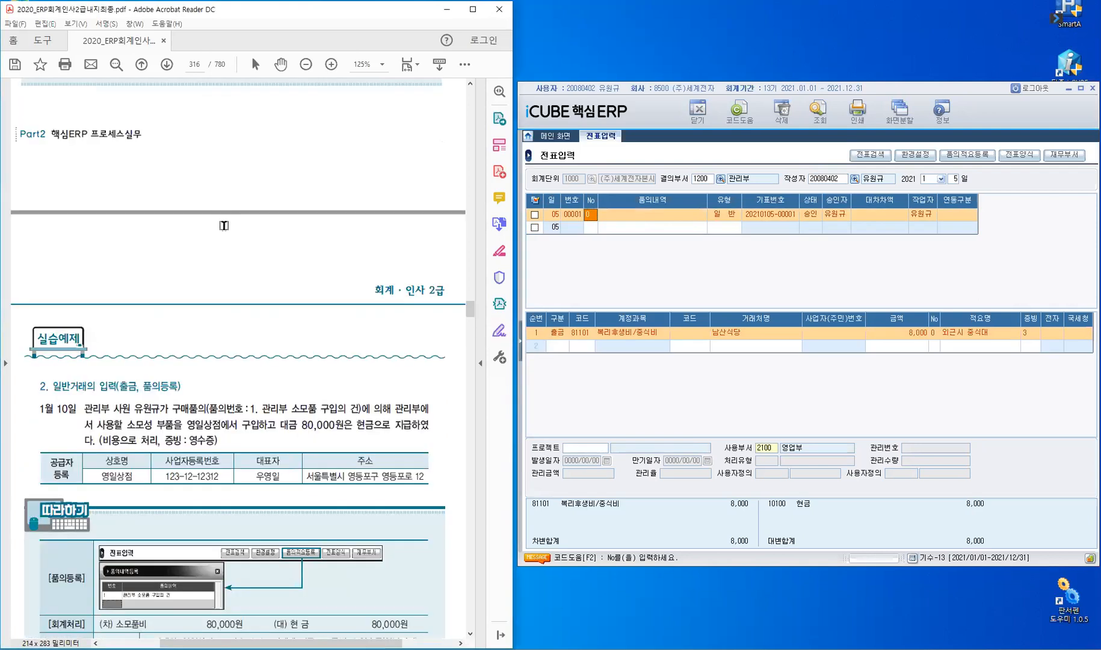
scroll(224, 225, "down", 3)
scroll(224, 225, "down", 1)
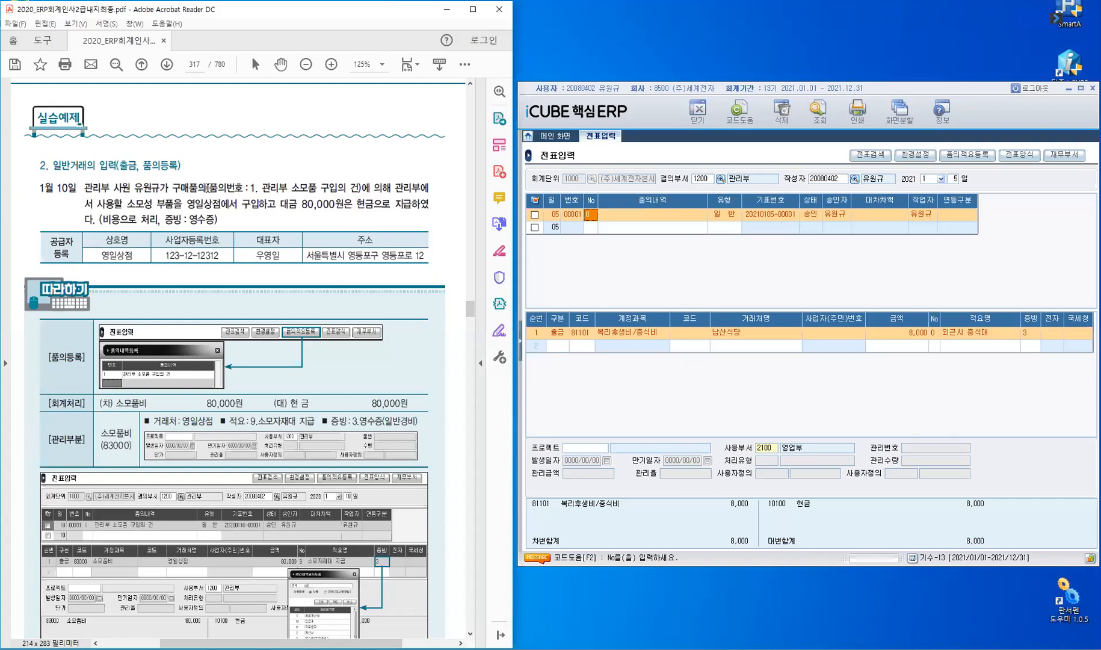
left_click_drag(265, 187, 363, 188)
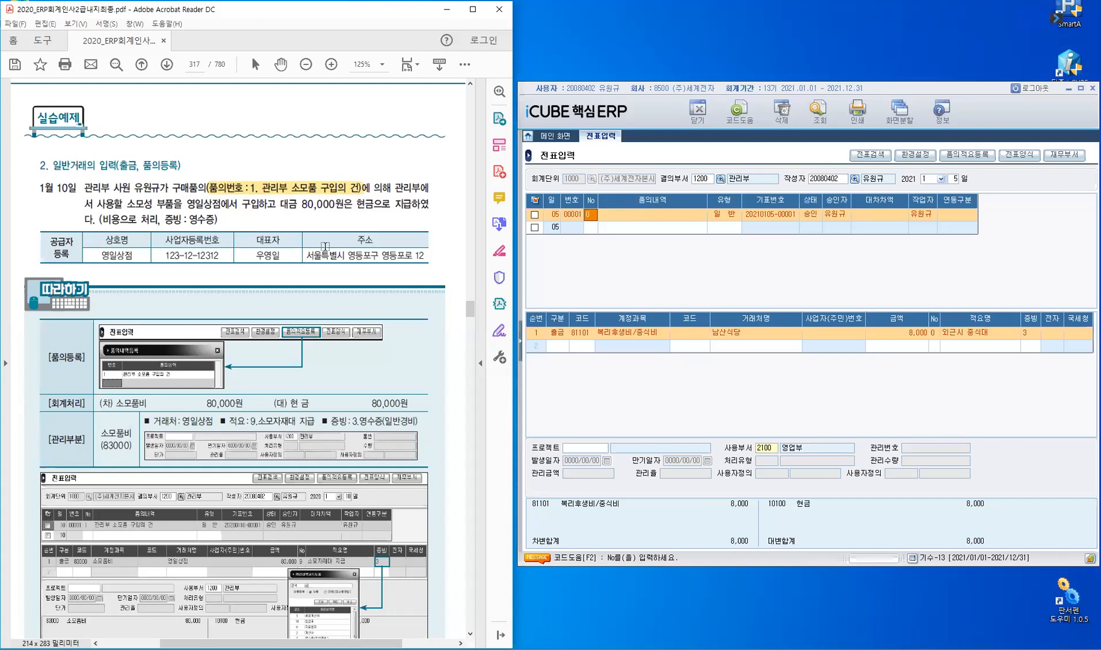
left_click_drag(304, 204, 337, 204)
left_click_drag(406, 204, 430, 205)
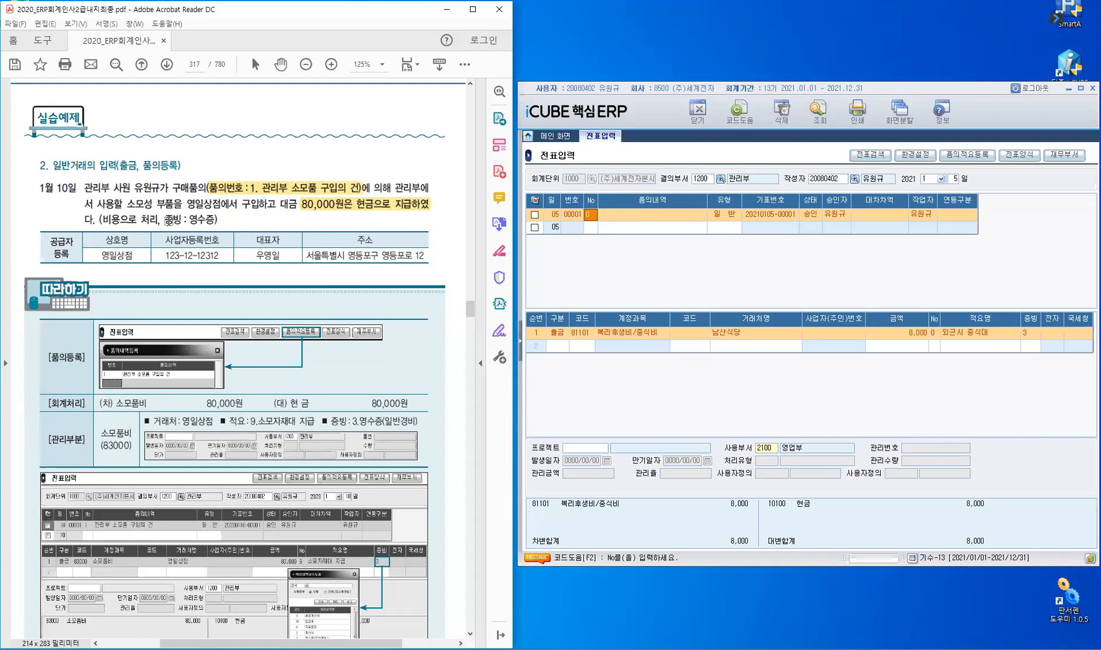
left_click(267, 228)
Change the voucher day to 10 to load the January 10 vouchers.
left_click(955, 180)
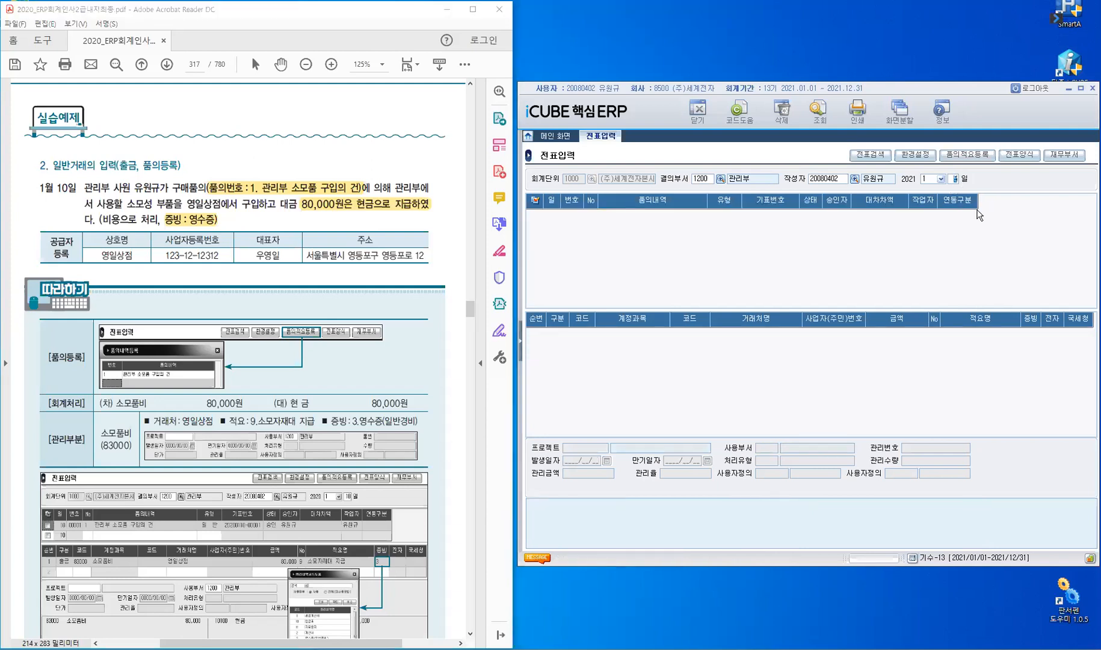
type("10")
key("Return")
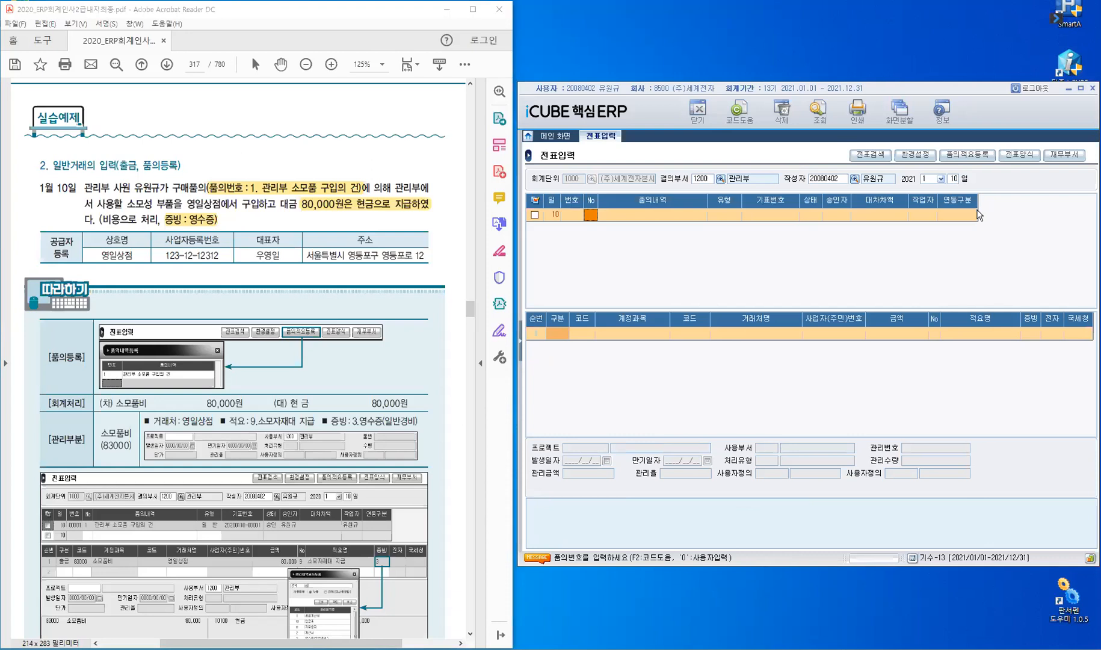
Register approval item No 1, '관리부 소모품 구입의 건', in 품의적요등록.
left_click(979, 162)
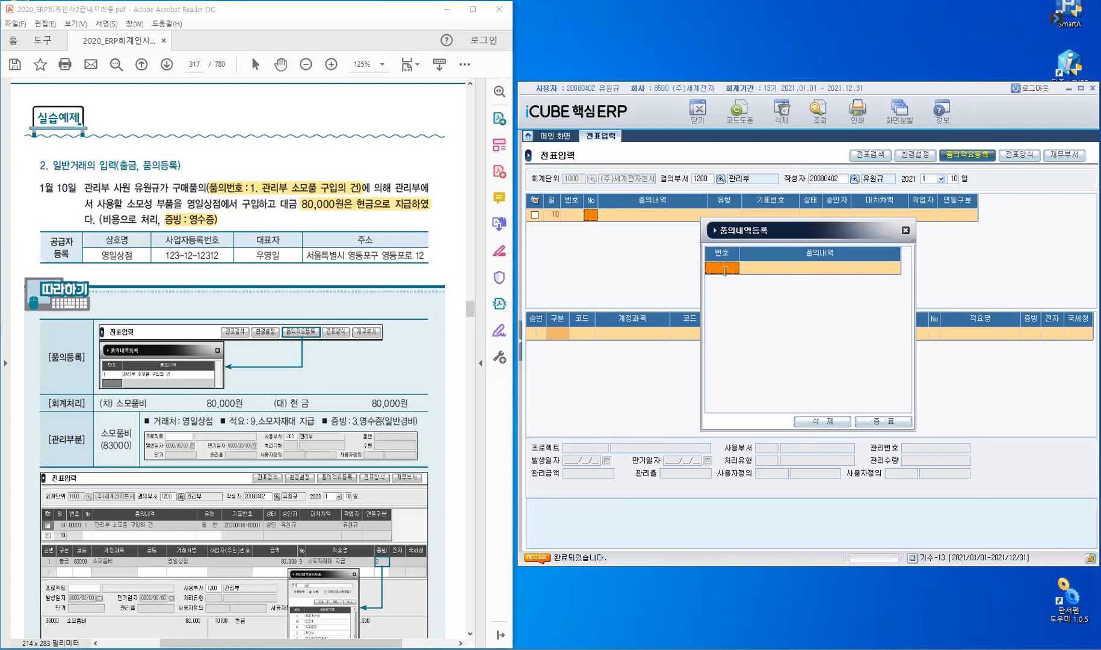
key("Return")
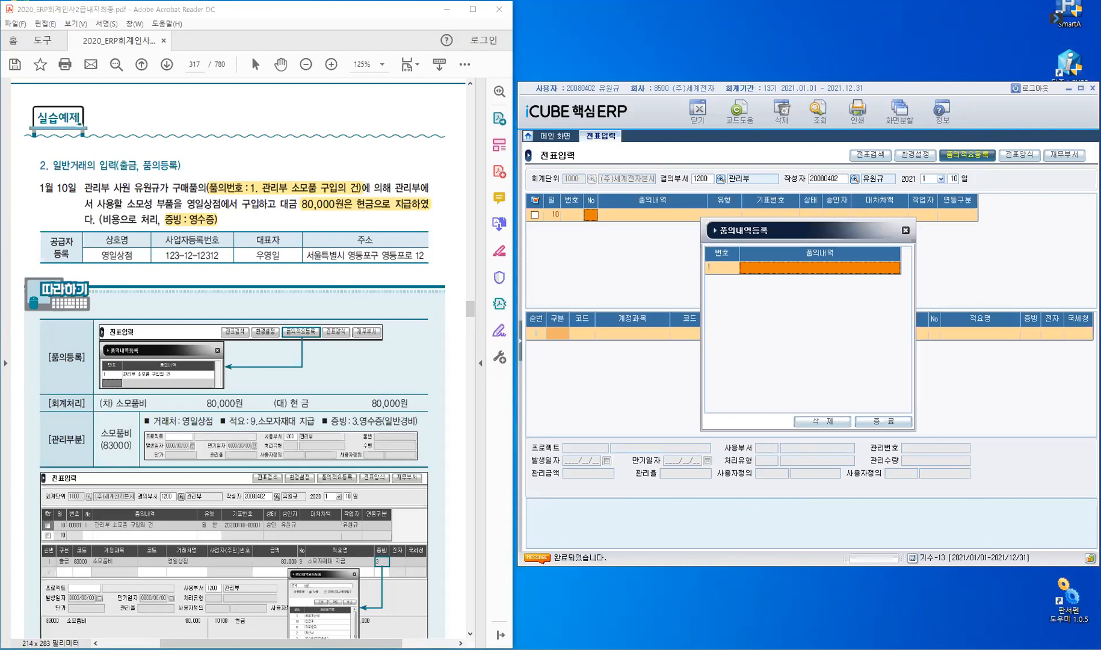
type("관리")
type("부 ㅅ")
type("모")
type("품 구")
type("입의 건")
key("Return")
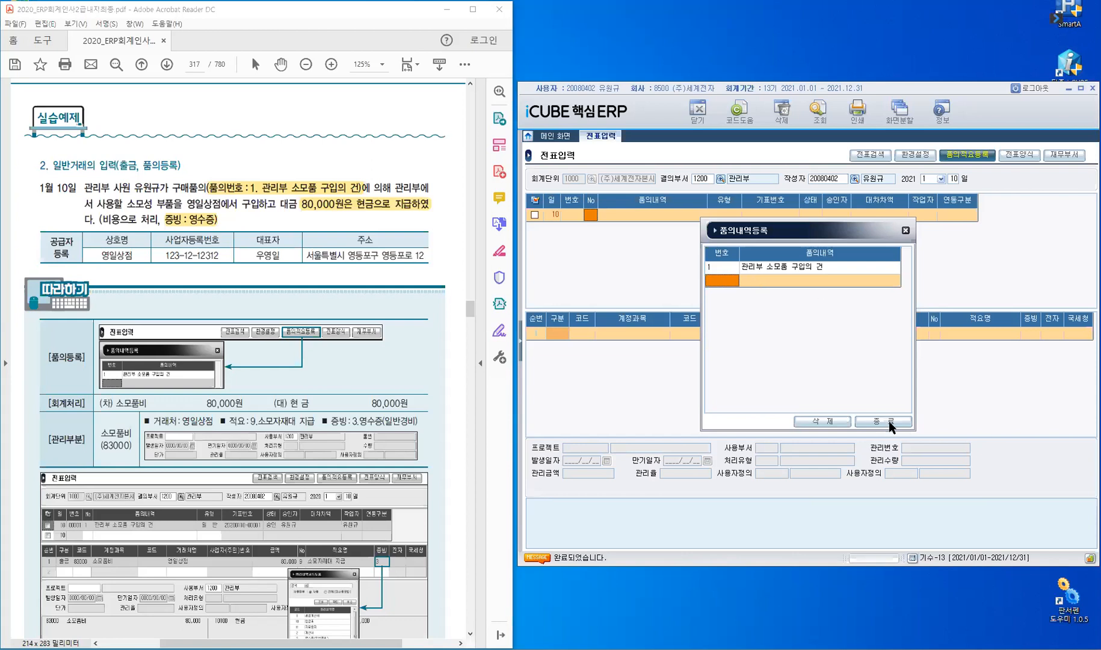
left_click(871, 422)
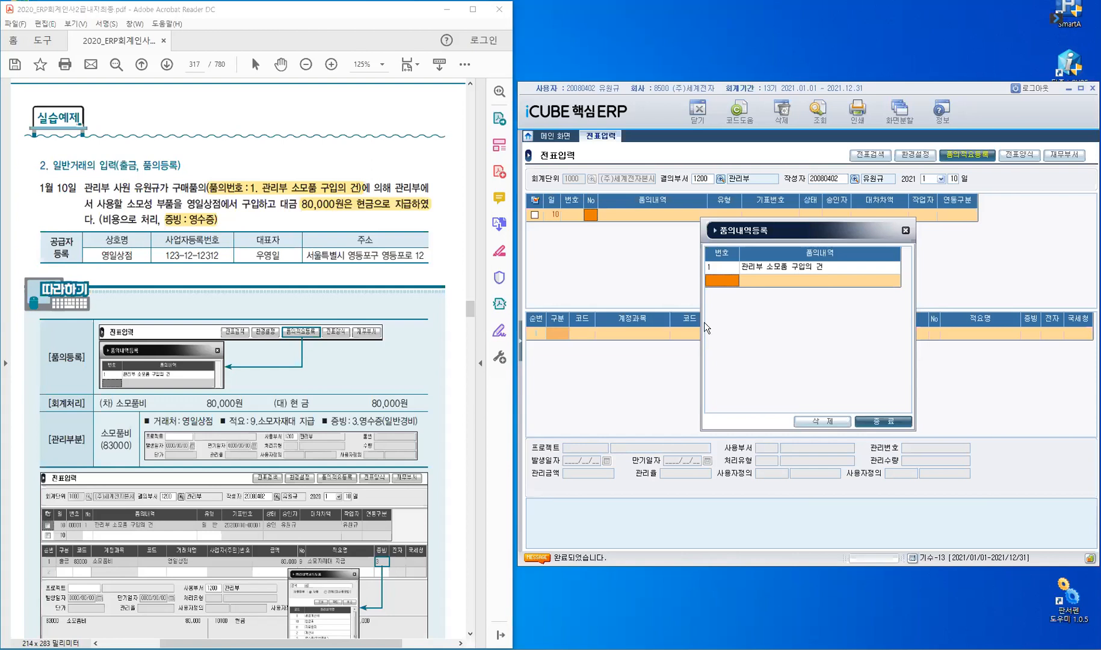
Apply approval item 1 관리부 소모품 구입의 건 to the January 10 voucher, keeping type 일반.
left_click(591, 214)
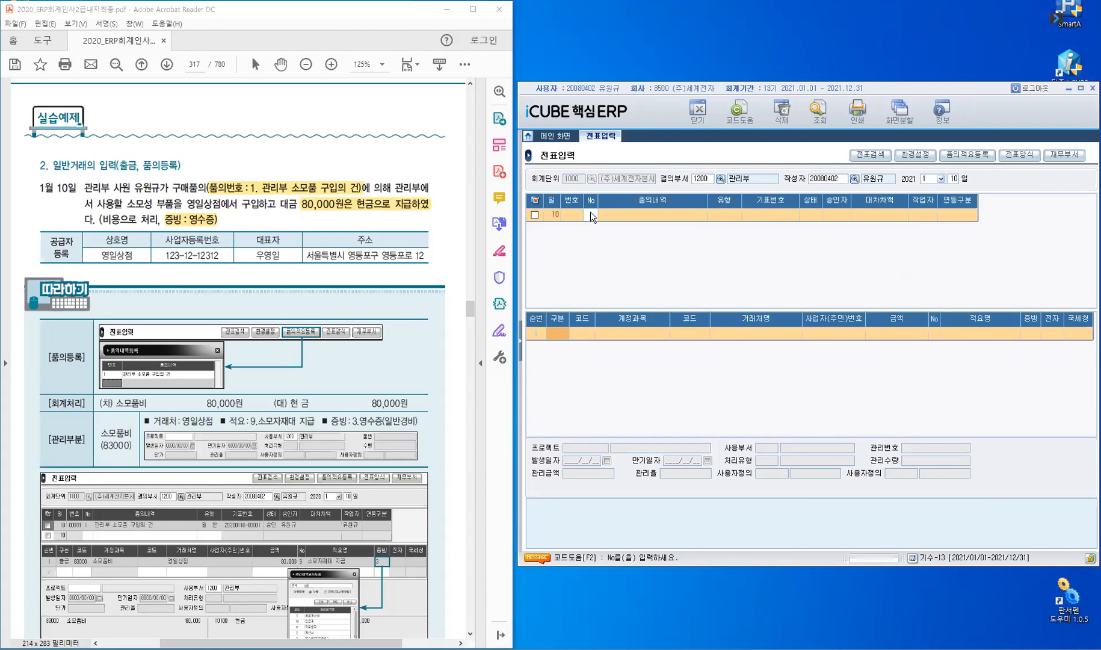
key("F2")
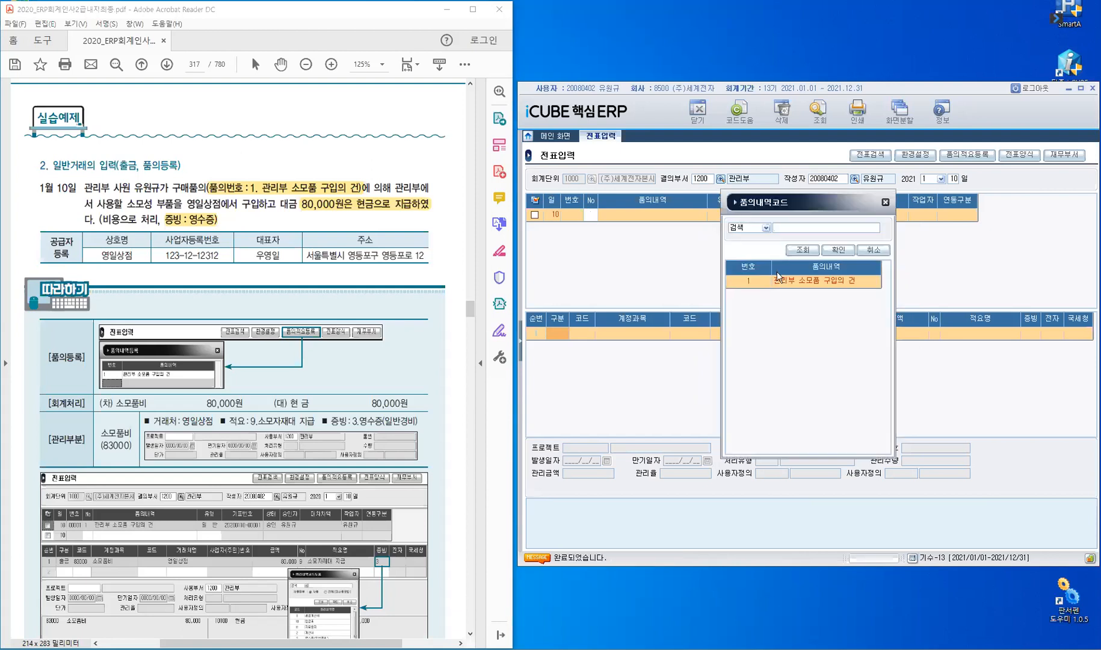
left_click(758, 283)
key("Return")
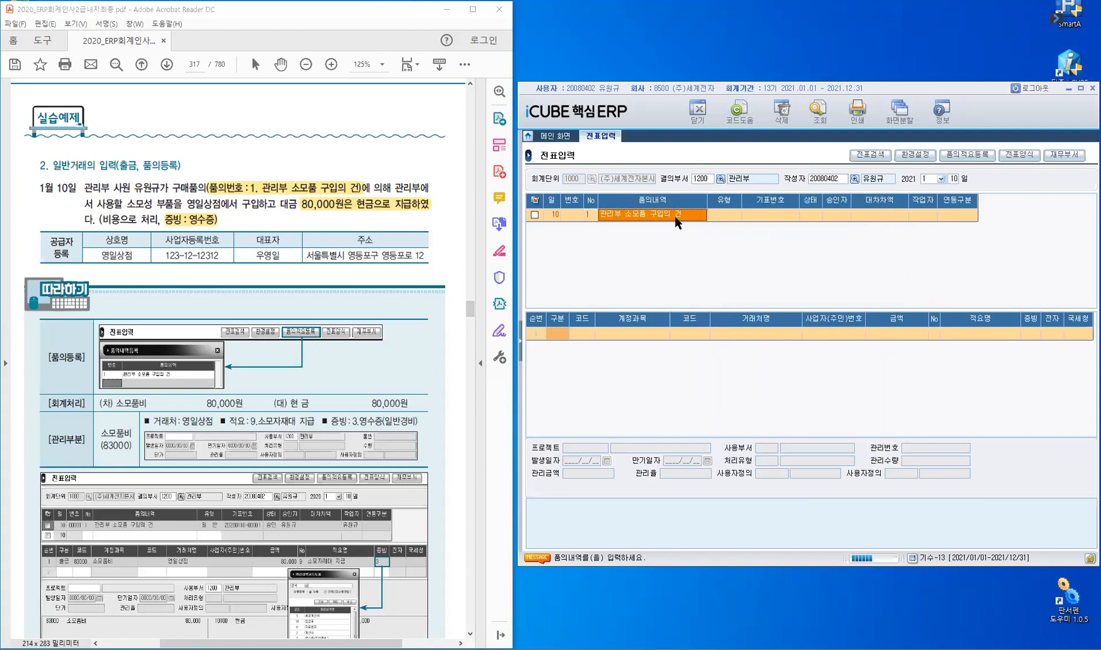
key("Return")
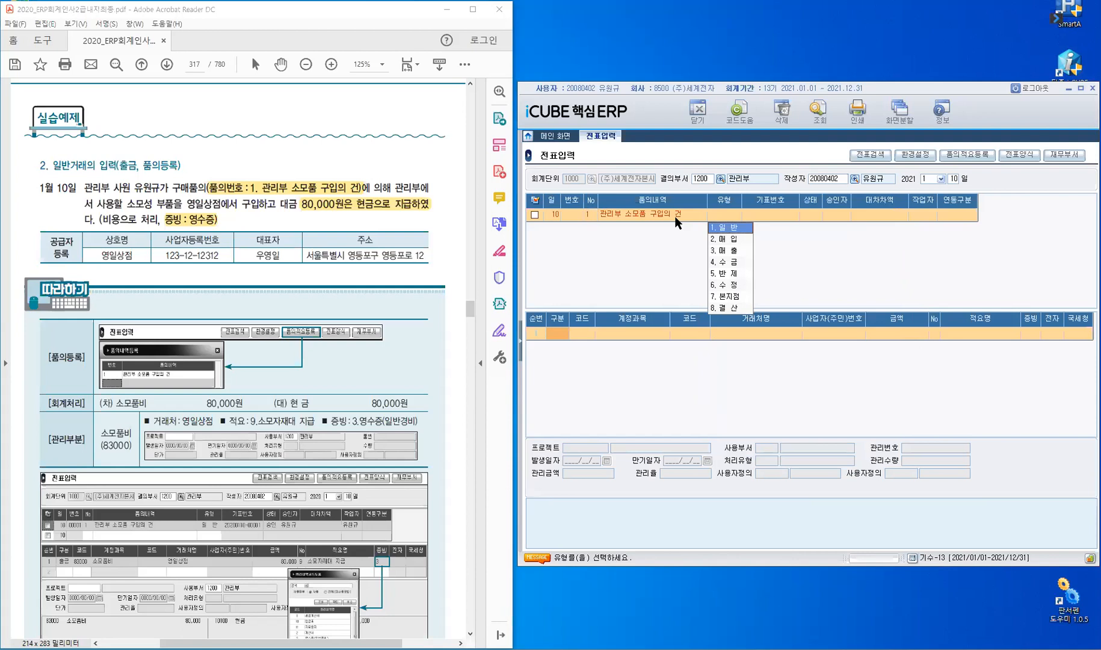
key("Return")
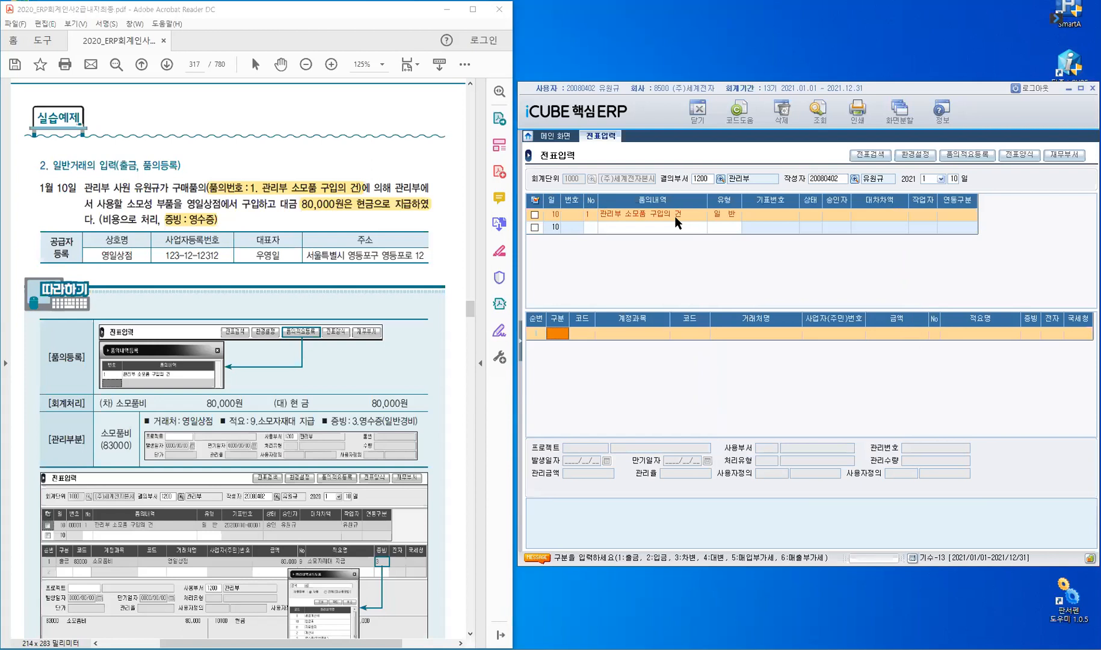
Set the line to 출금 (1) with account 83000 소모품비 found by searching '소모'.
type("1")
key("Return")
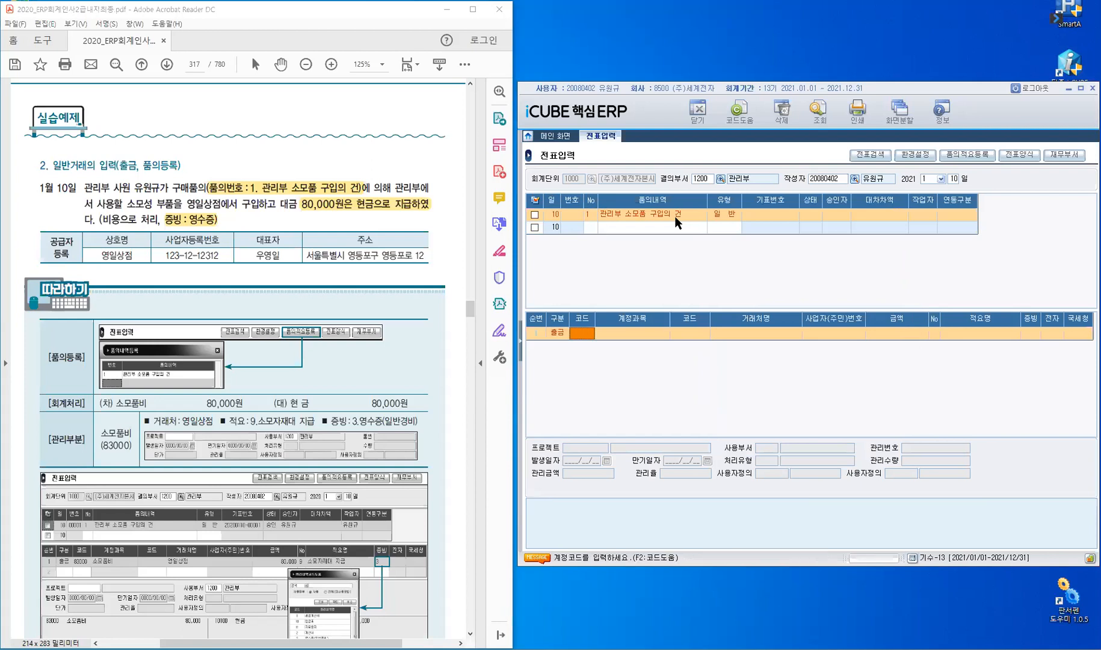
type("소모")
key("Return")
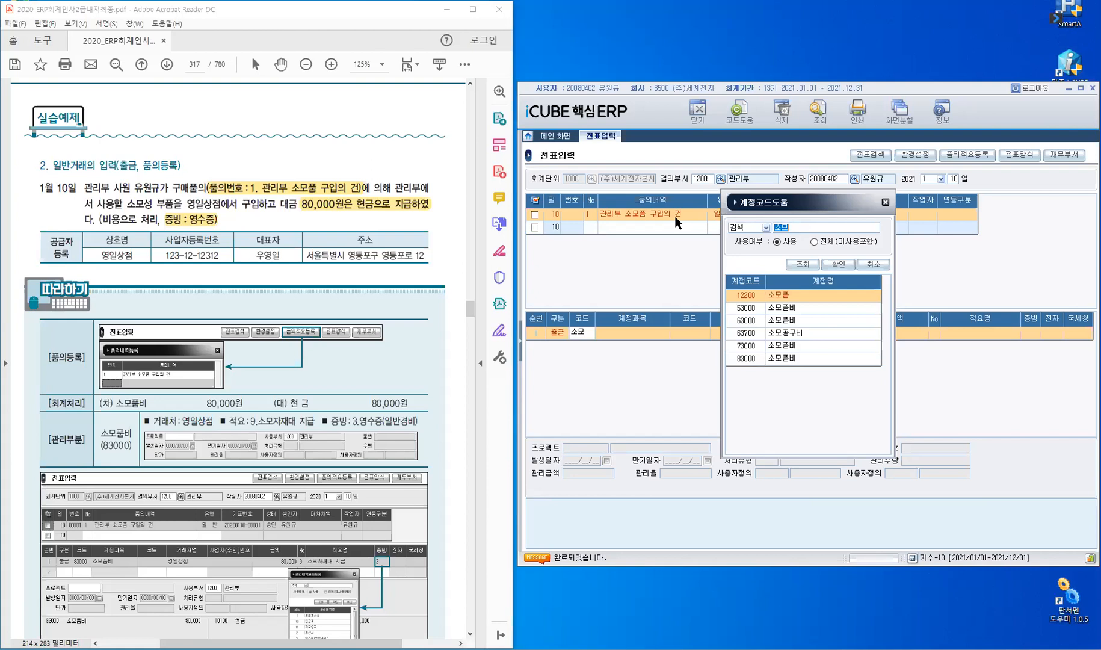
key("Down")
key("Down")
key("Down")
key("Down")
key("Down")
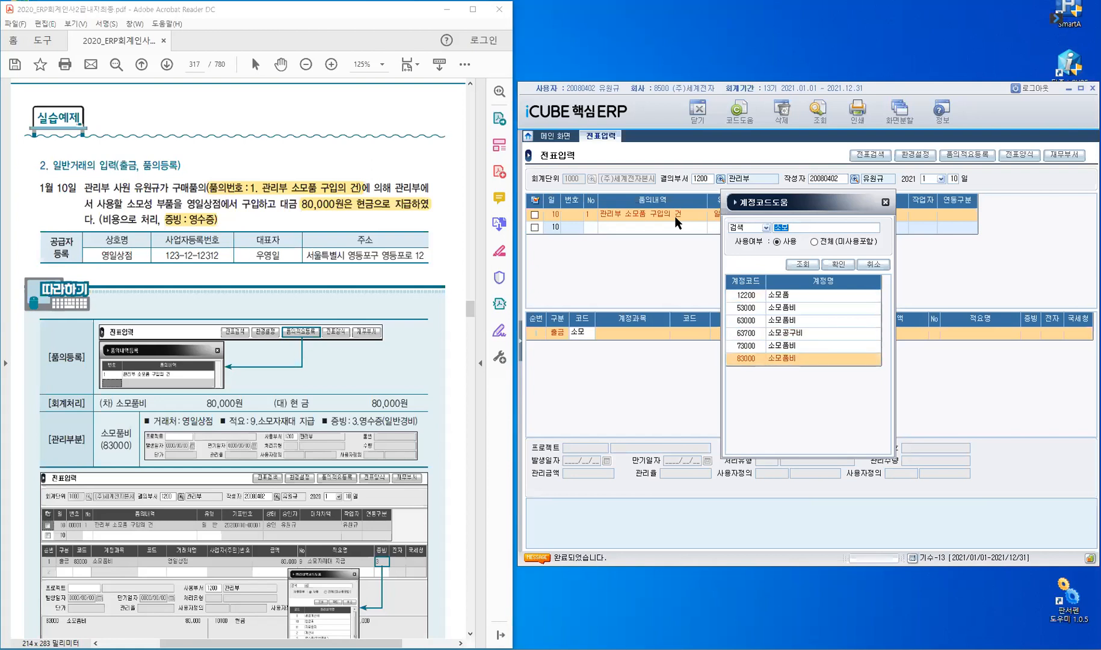
key("Return")
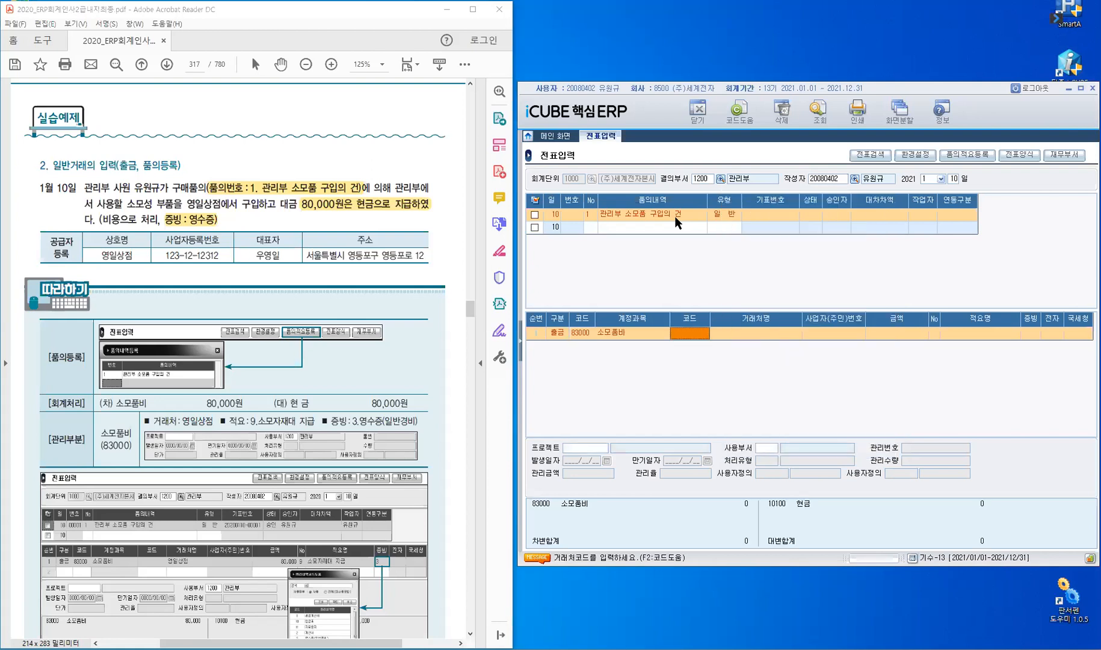
key("Return")
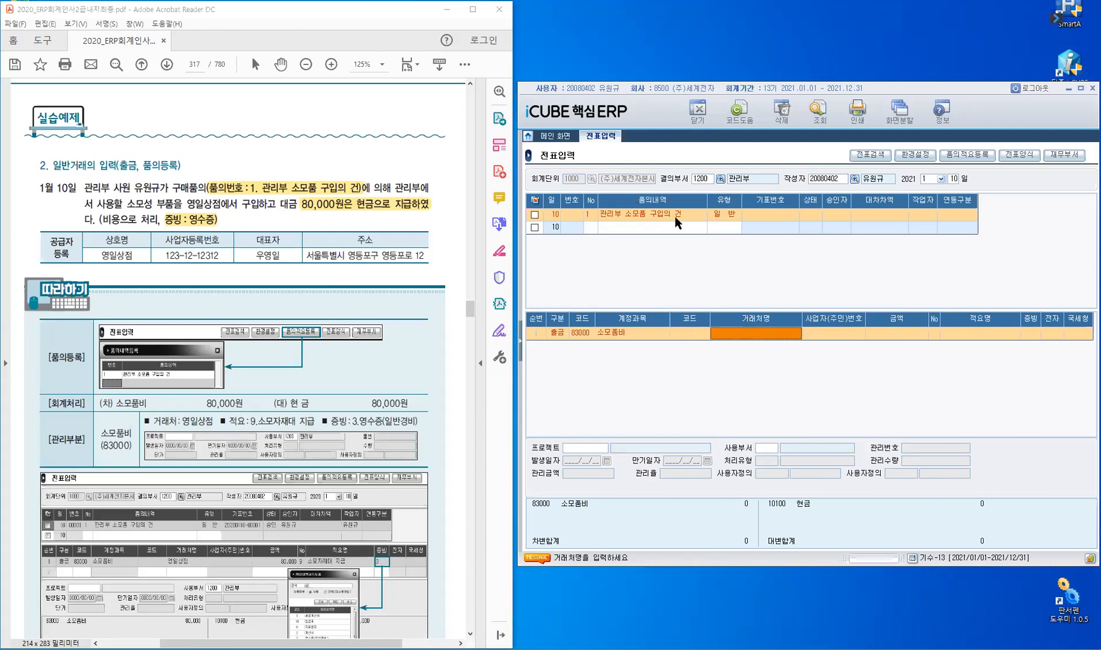
Enter customer 영일상점 and amount 80,000 on the 소모품비 line, then list summary codes.
type("여")
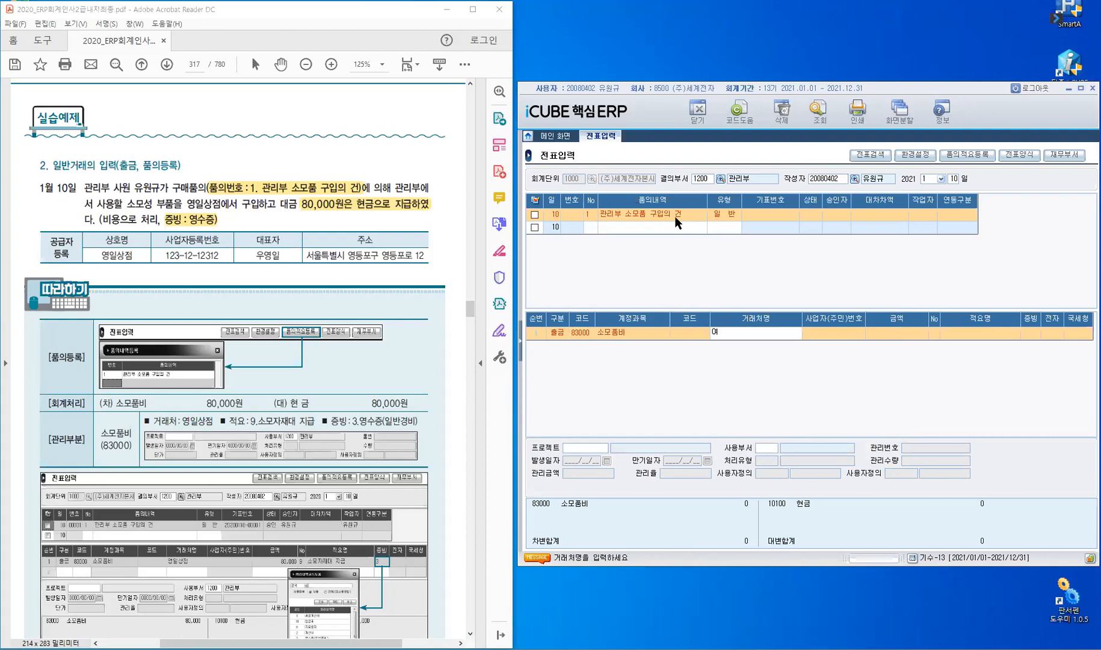
type("일사")
key("BackSpace")
key("BackSpace")
key("BackSpace")
key("BackSpace")
type("여")
type("ㅇㅇ")
type("일상점")
key("Return")
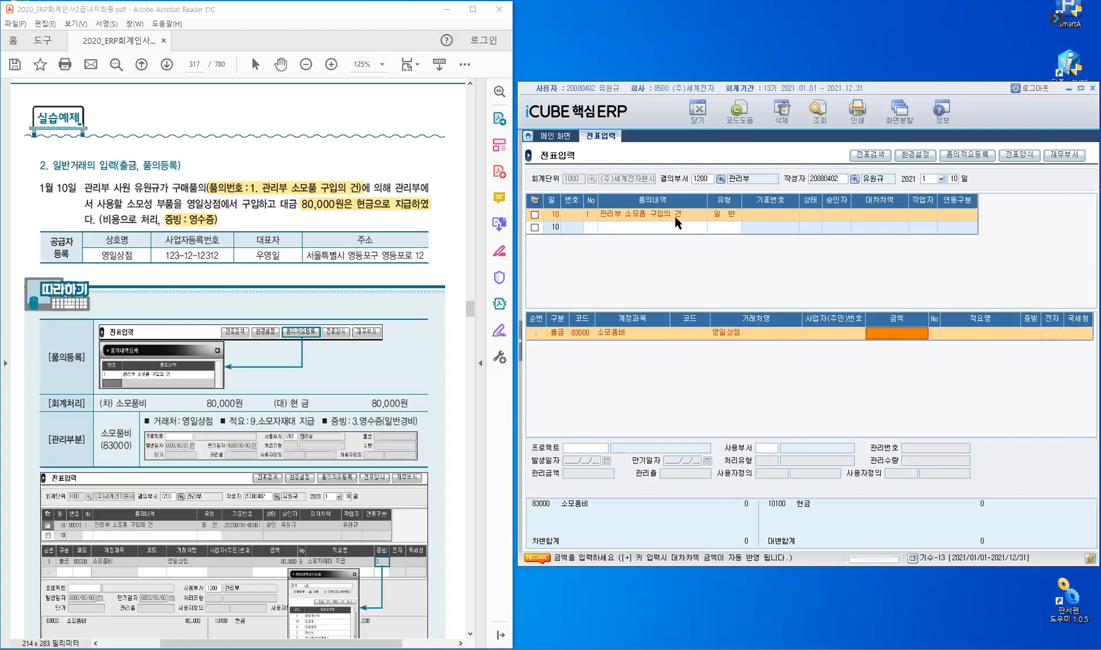
type("80,000")
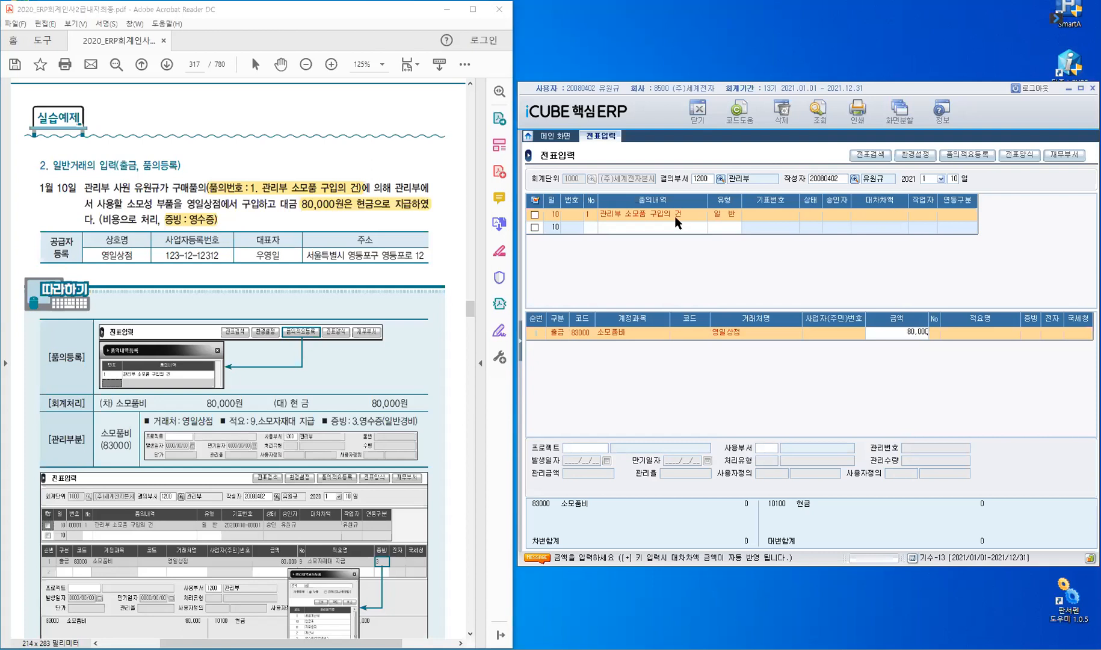
key("Return")
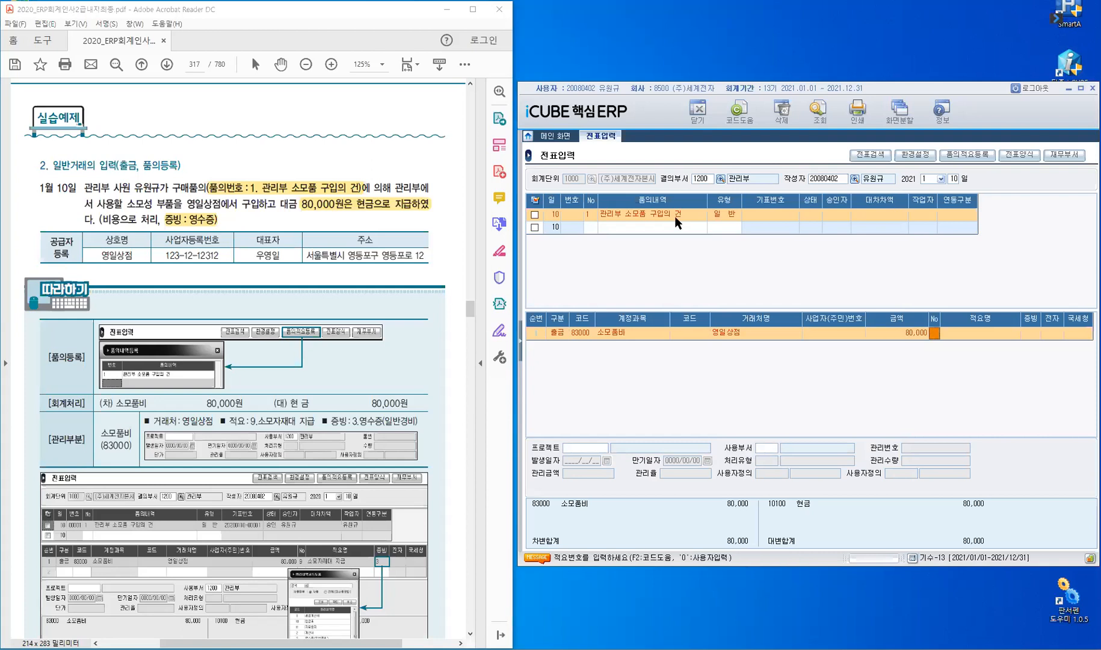
key("F2")
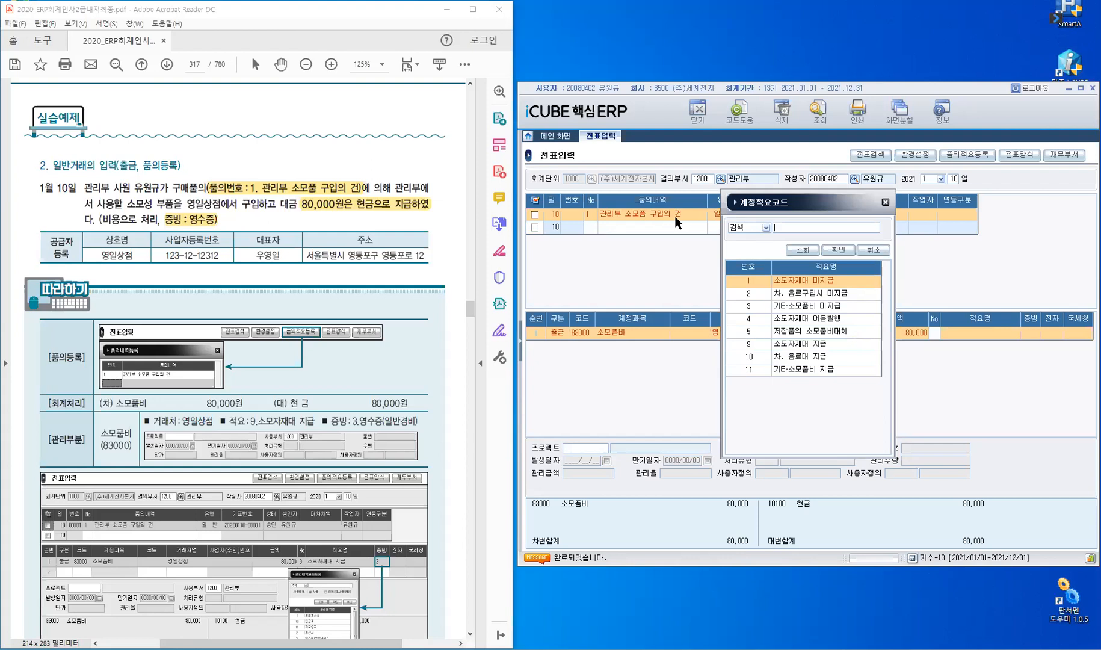
Apply summary 9 소모자재대 지급 and evidence 3 영수증(일반경비) to the 소모품비 line.
left_click(762, 342)
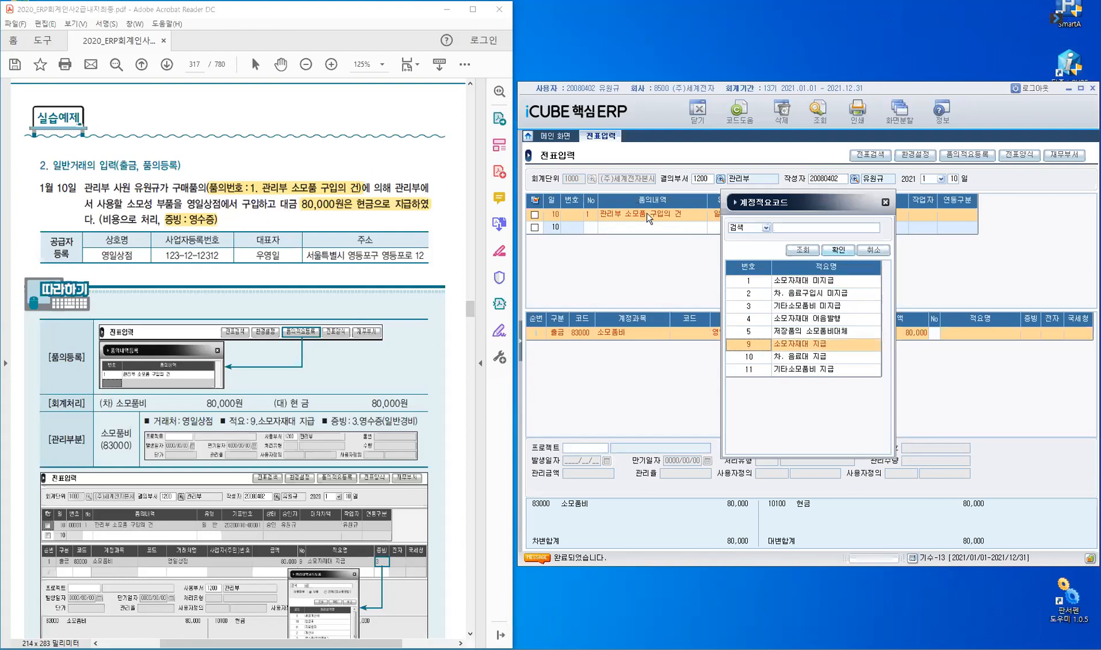
key("Return")
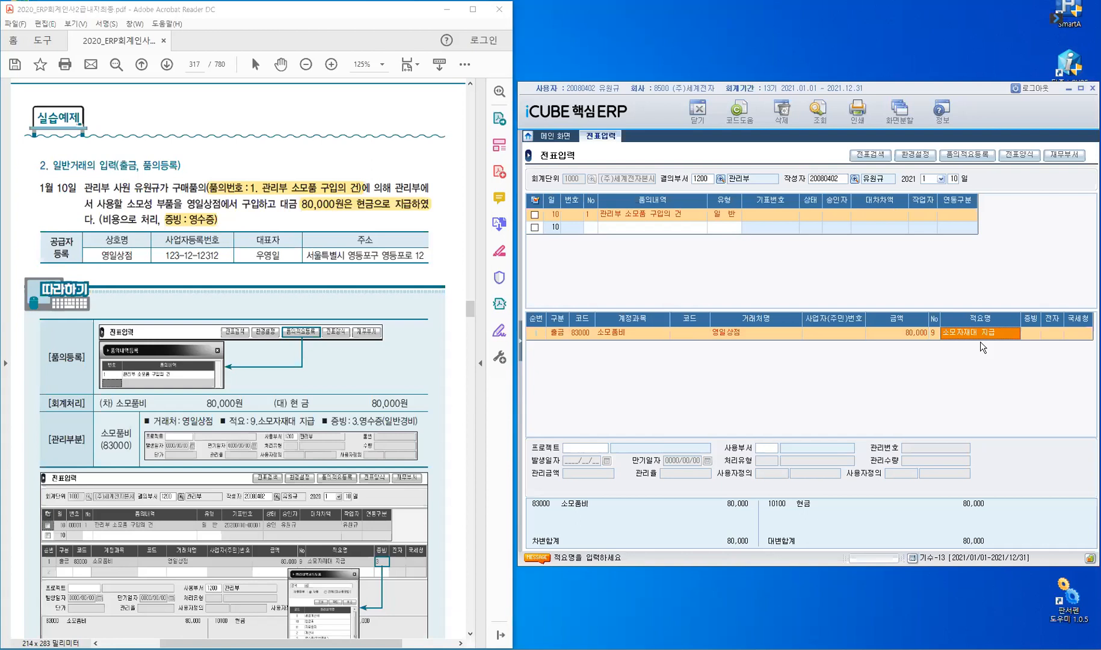
key("Return")
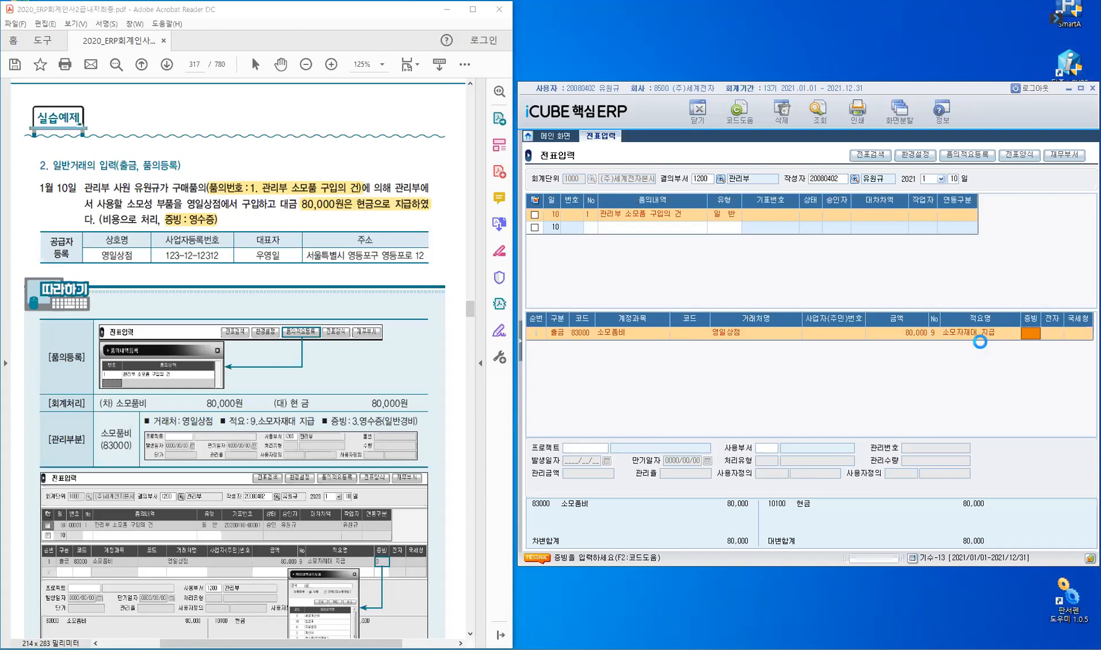
key("F2")
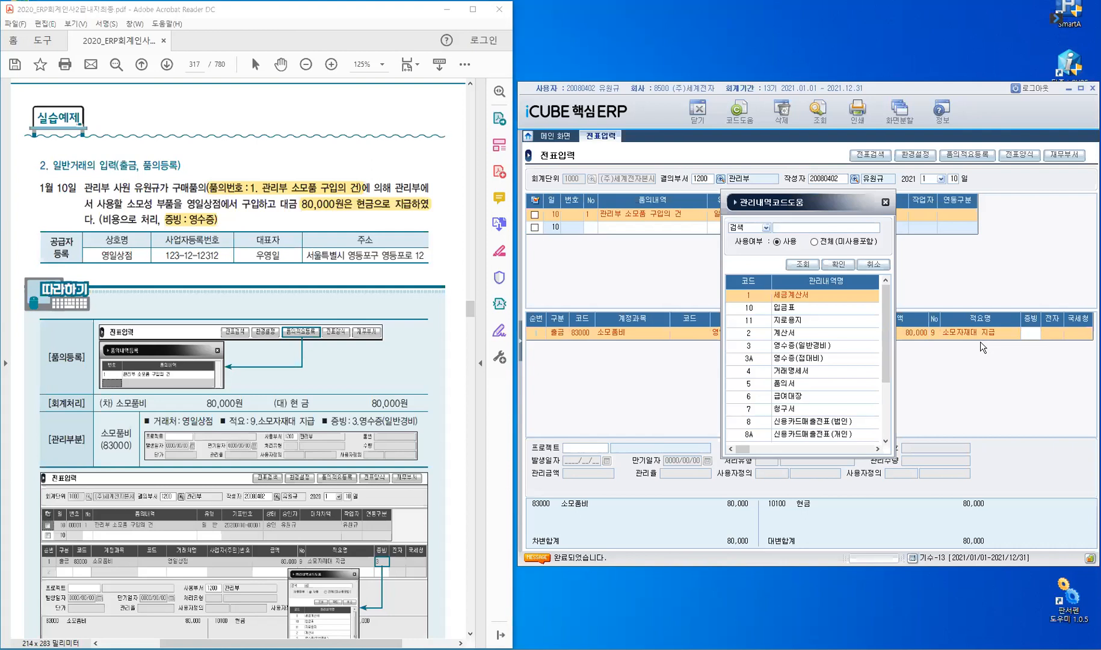
left_click(751, 349)
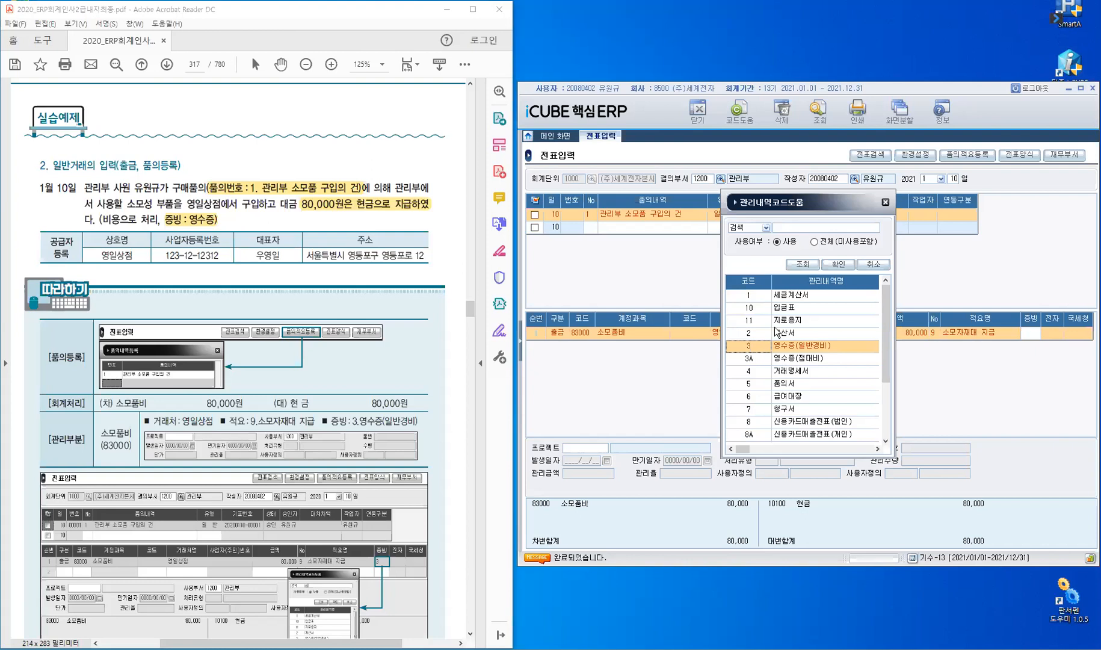
left_click(840, 268)
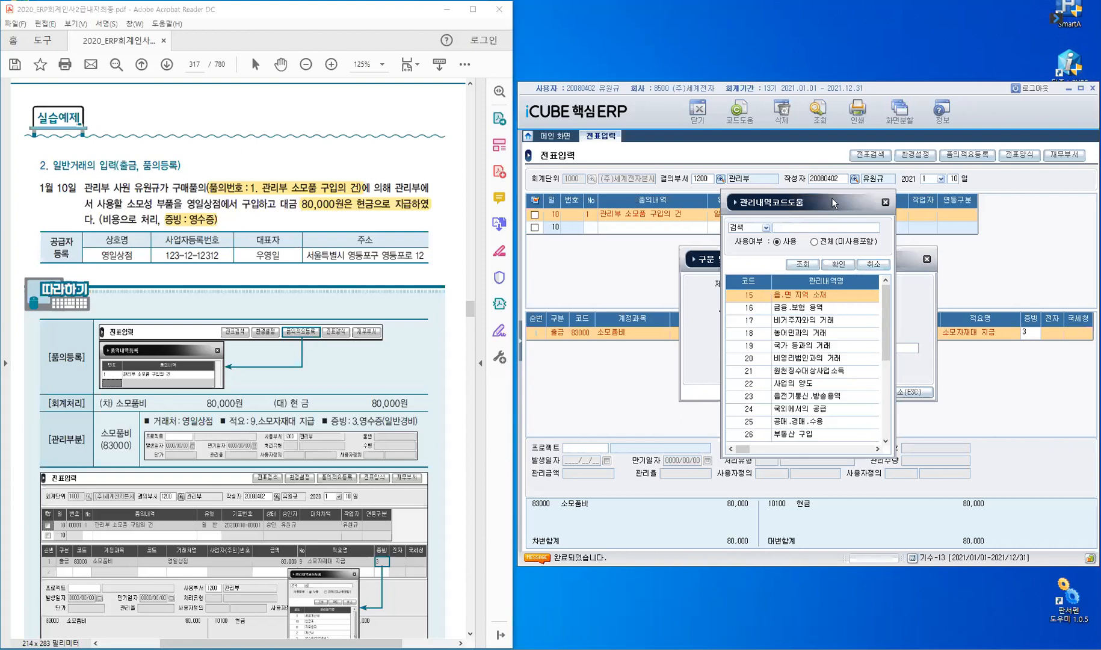
Move the 관리내역코드도움 list aside and close it without a choice, keeping supplier registration open.
left_click_drag(642, 200, 670, 200)
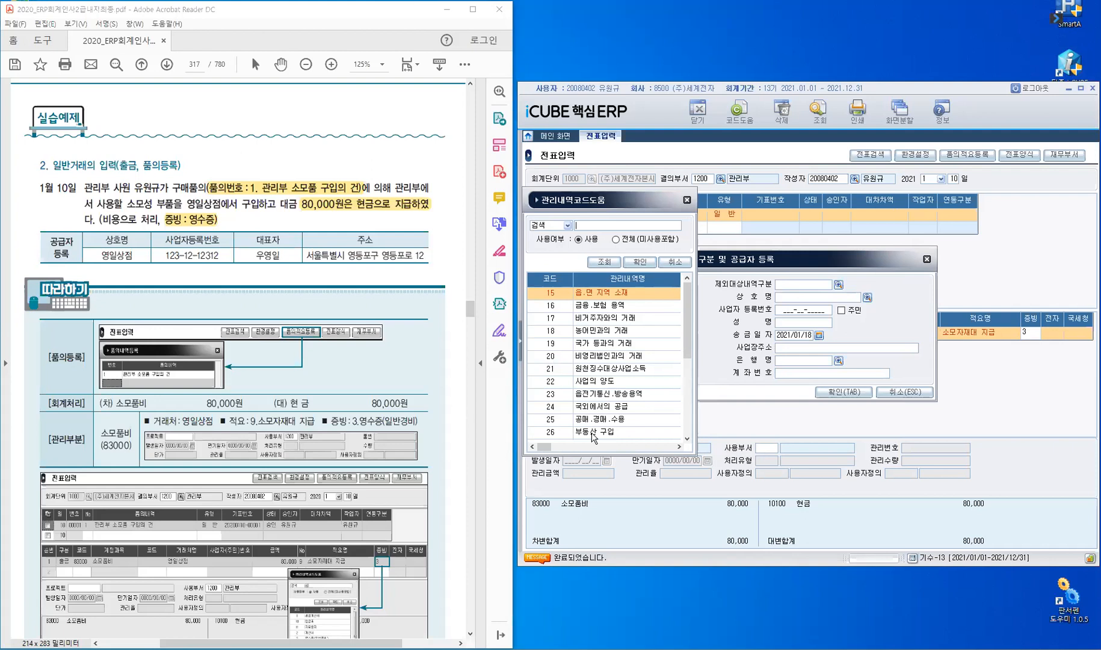
left_click(556, 345)
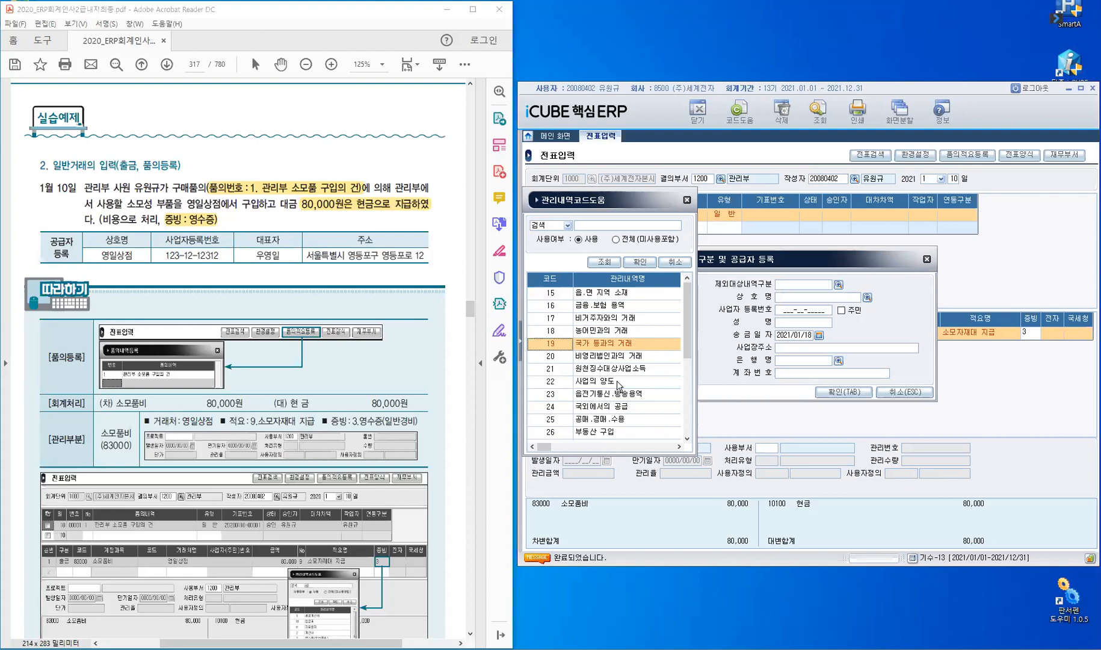
left_click(686, 202)
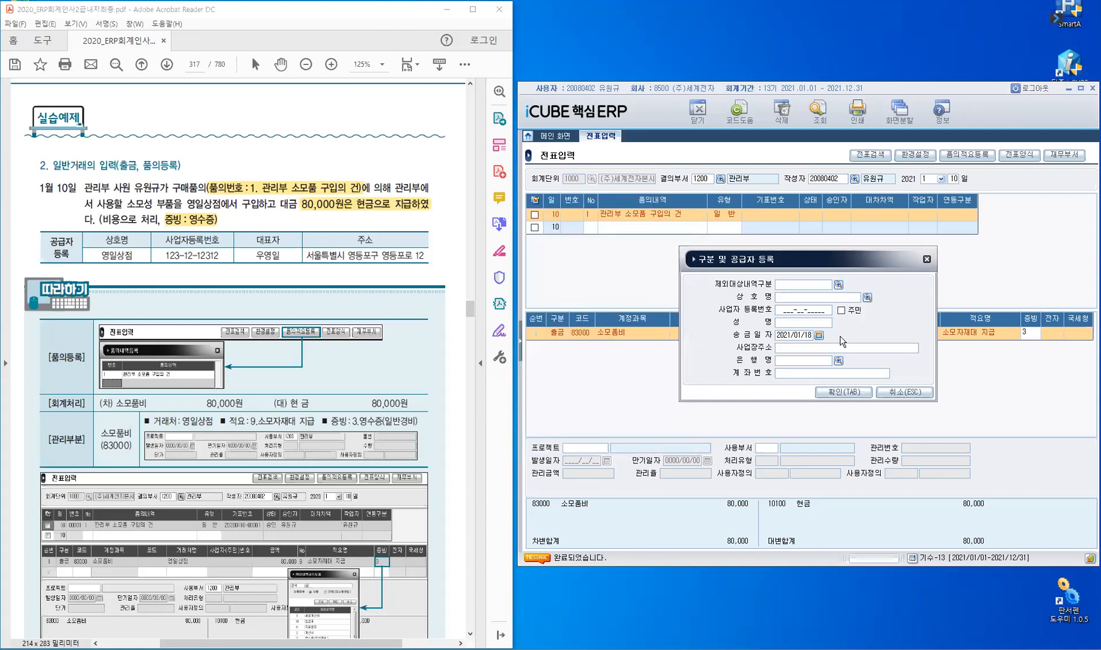
Enter 상호 영일상점, its business registration number and the representative's name.
type("영일상점")
key("Return")
type("123-12-12312")
key("Return")
key("Return")
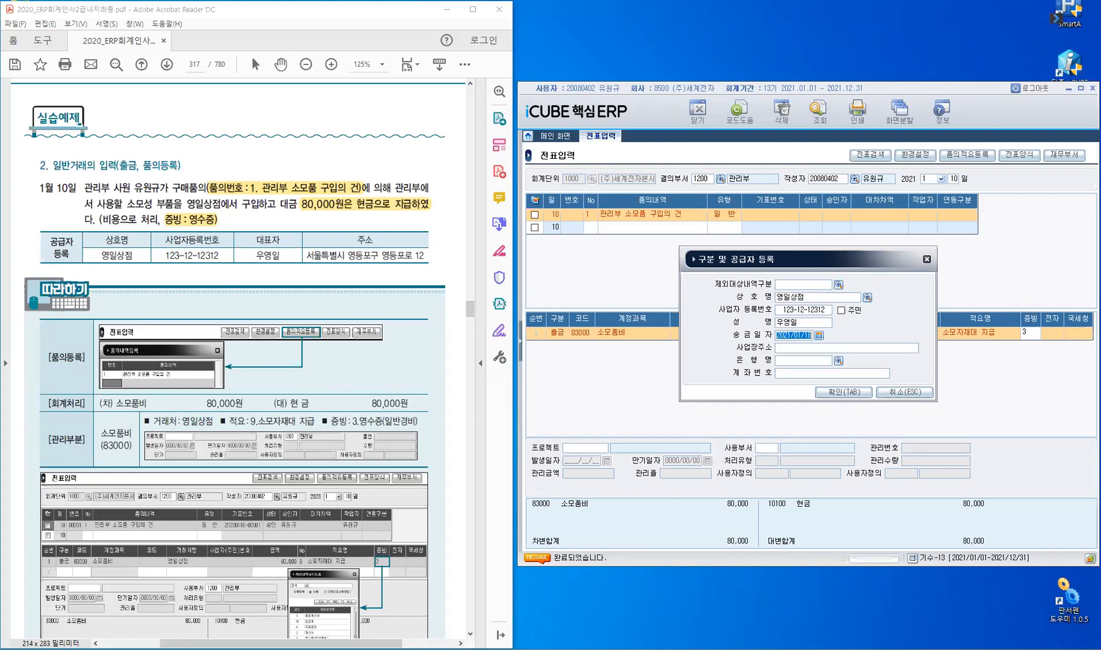
Clear the remittance date, enter the business address, and confirm the supplier registration.
key("BackSpace")
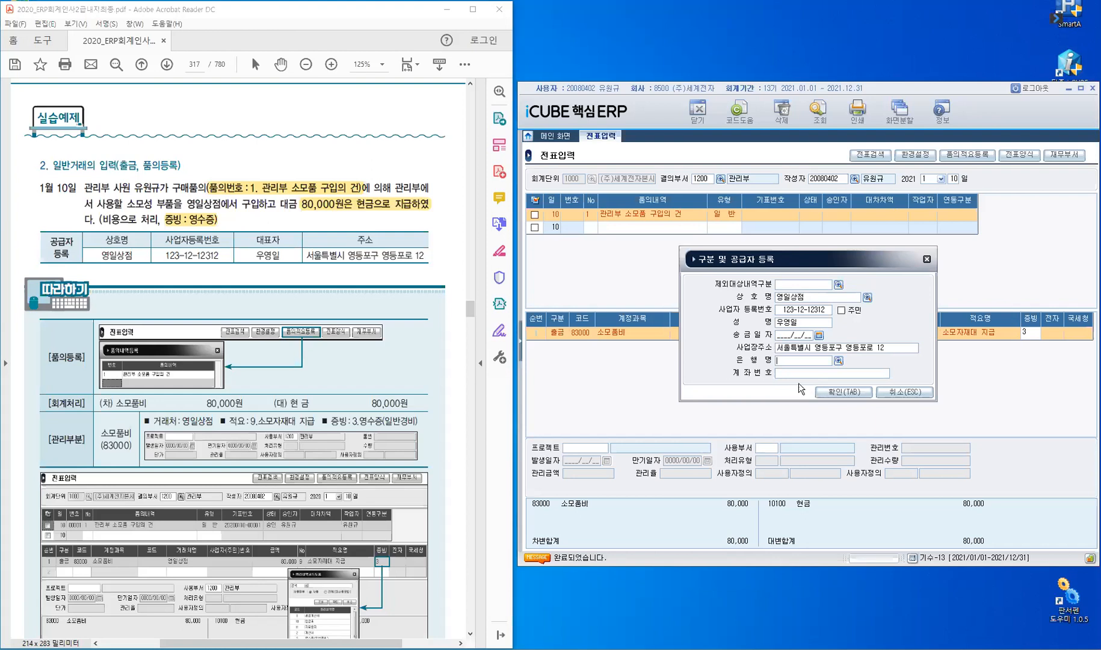
left_click(856, 396)
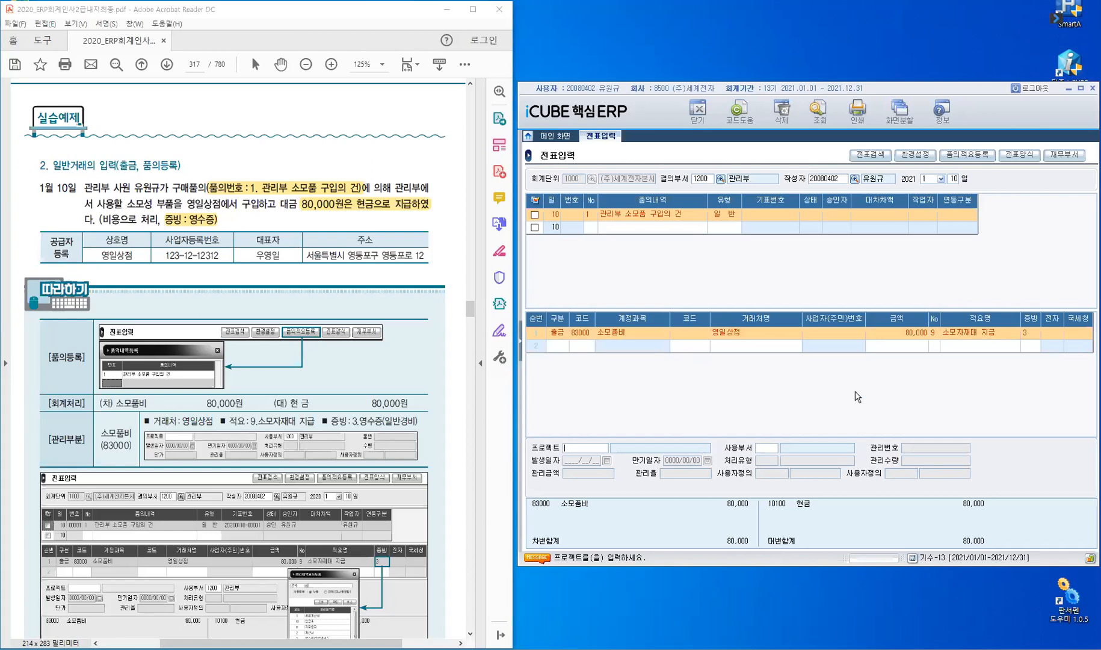
Set using department 1200 관리부 and save the January 10 voucher as 00001 승인.
key("Return")
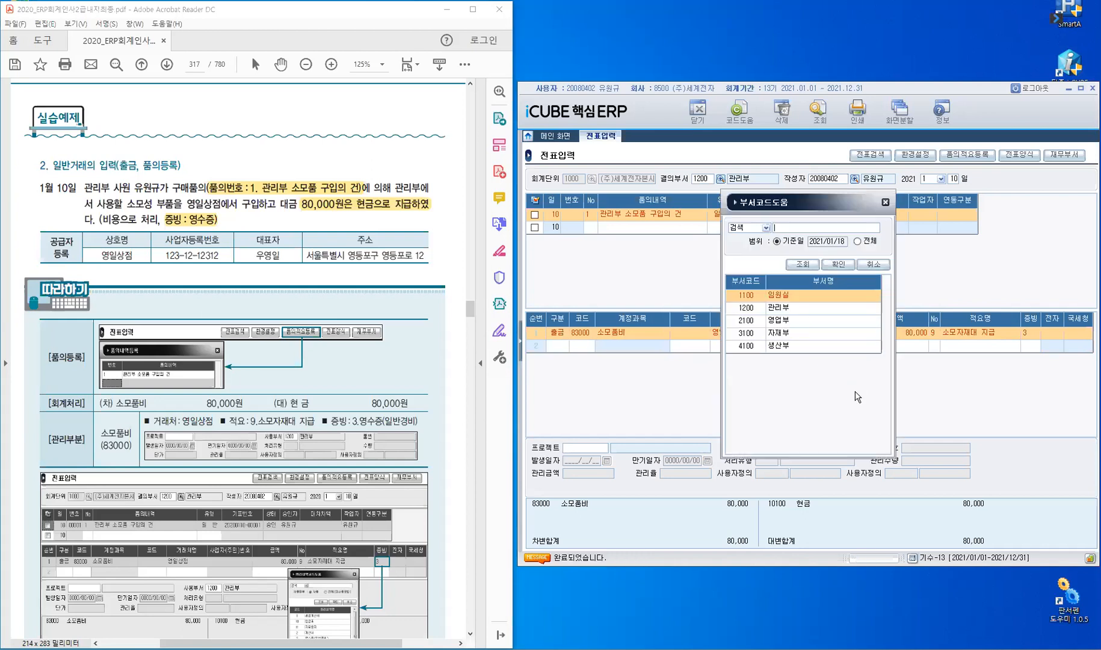
key("Escape")
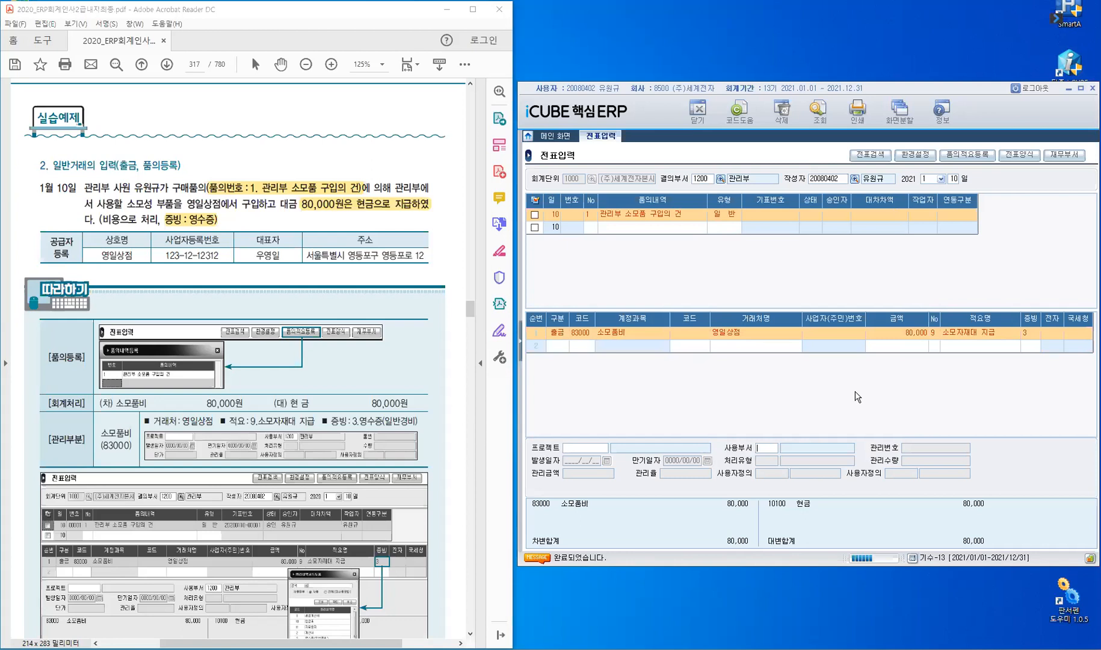
key("Return")
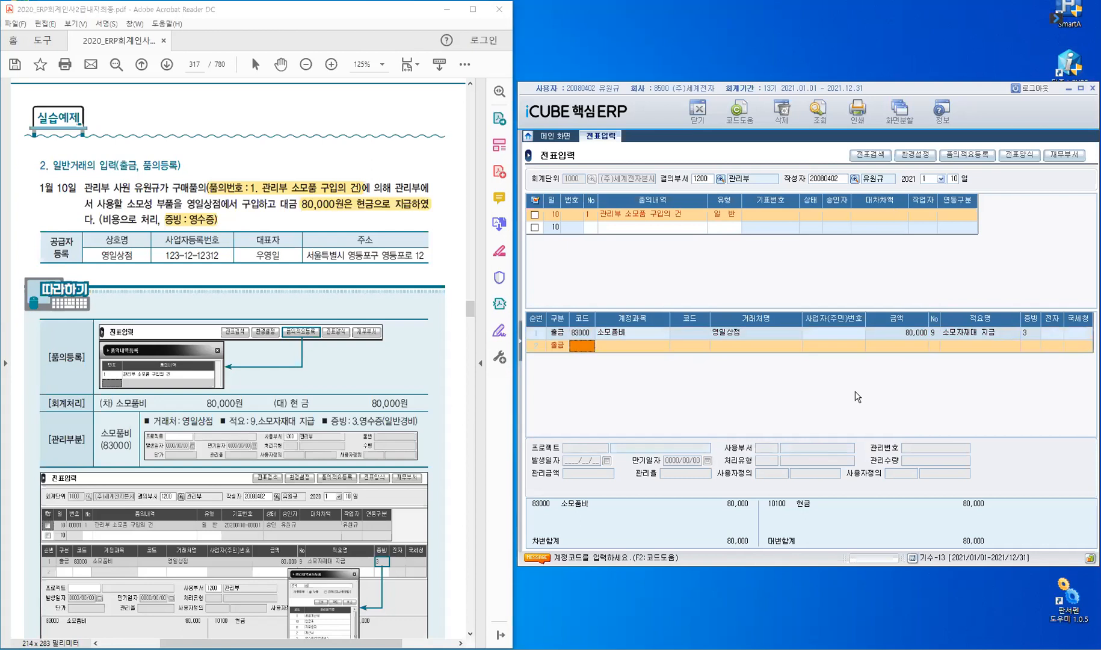
key("Up")
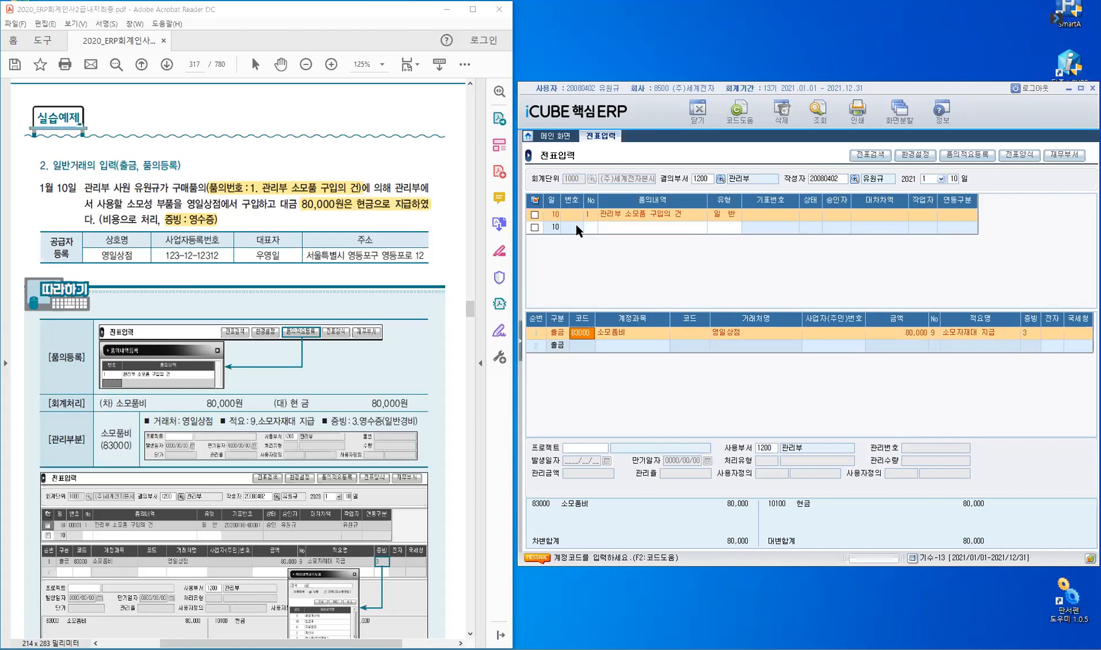
left_click(576, 225)
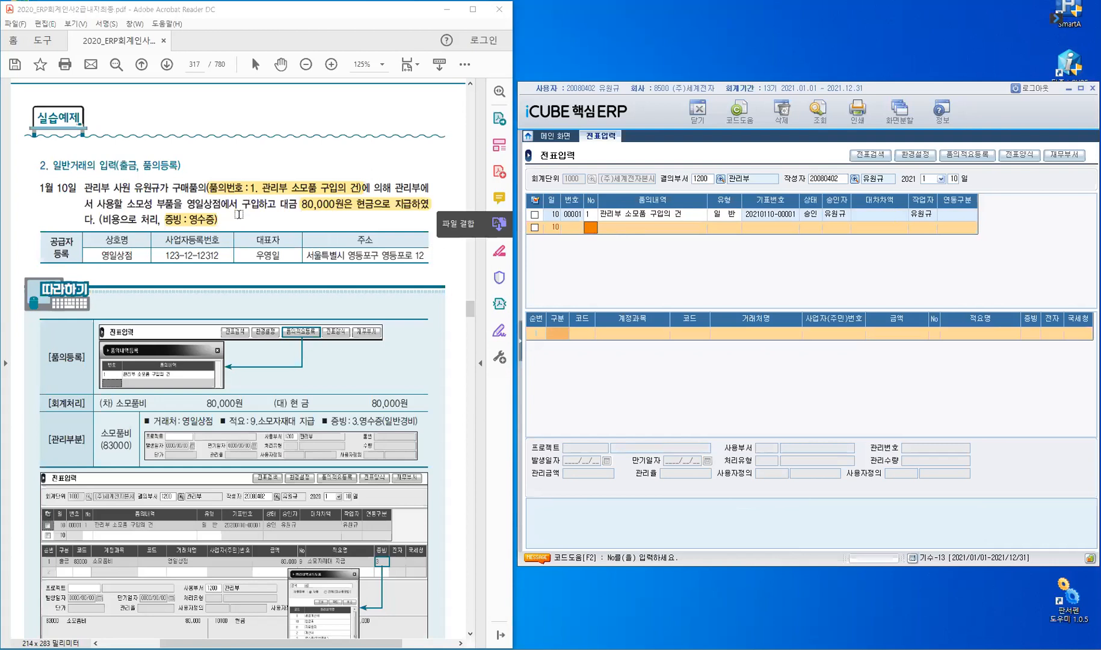
Scroll to the January 18 exercise on page 318 and highlight '동점발행 당좌수표로'.
scroll(239, 213, "down", 10)
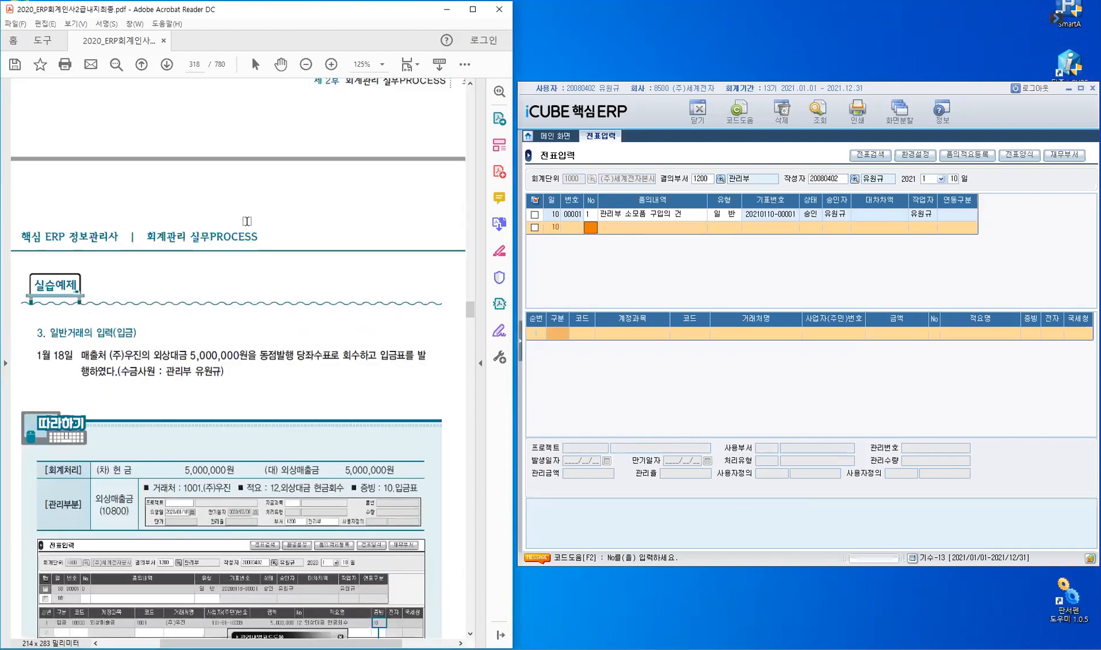
scroll(247, 221, "down", 5)
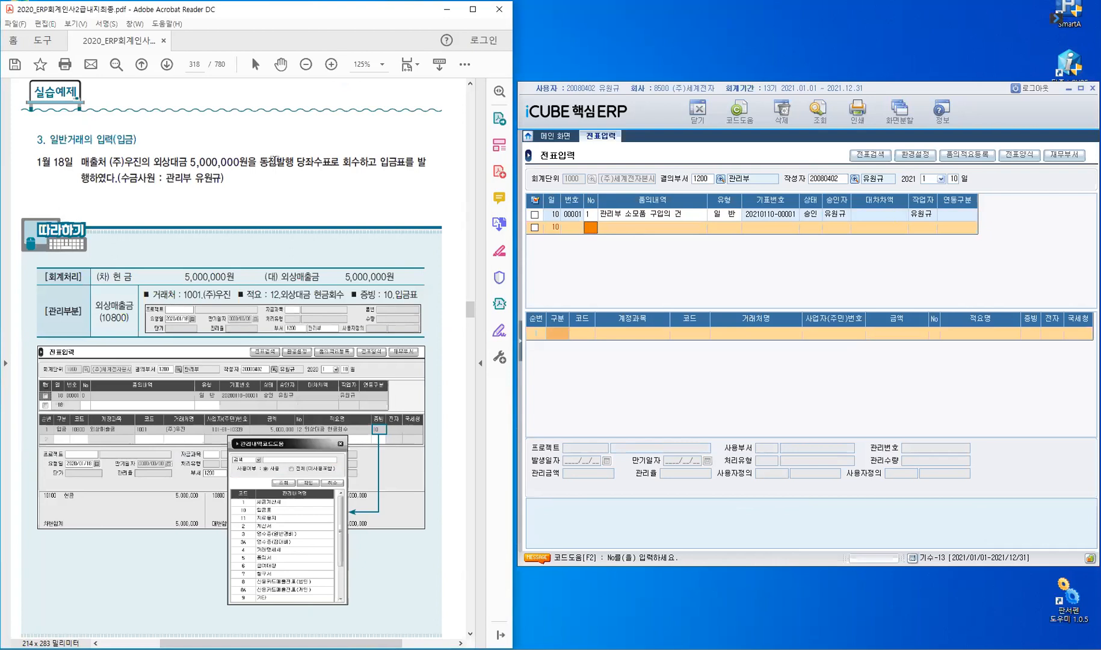
double_click(313, 161)
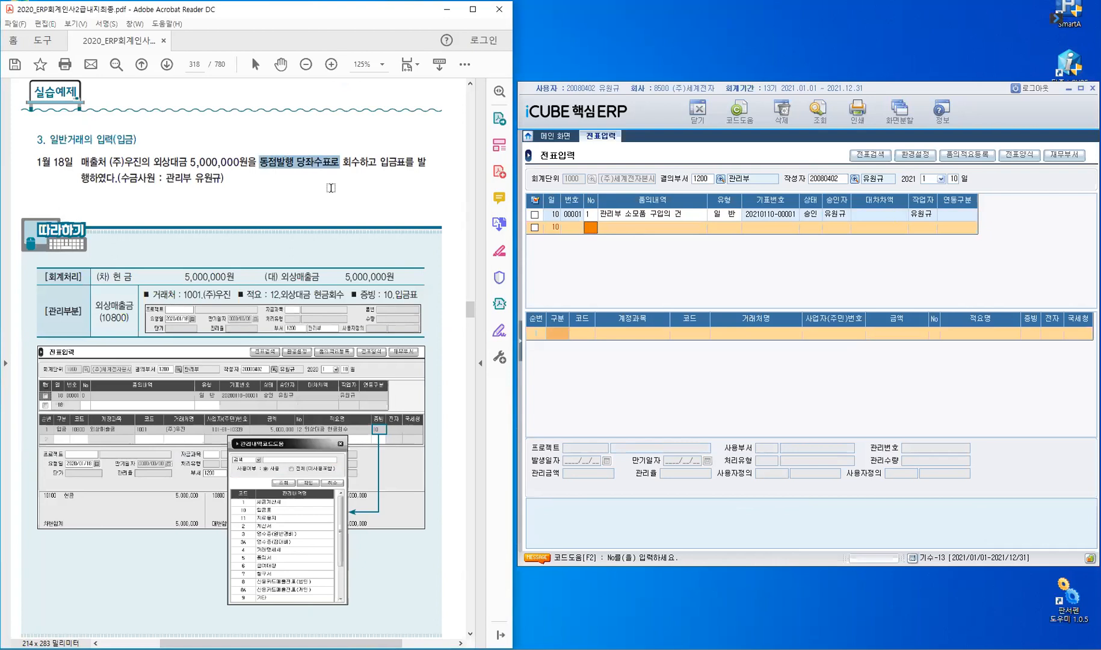
left_click(331, 187)
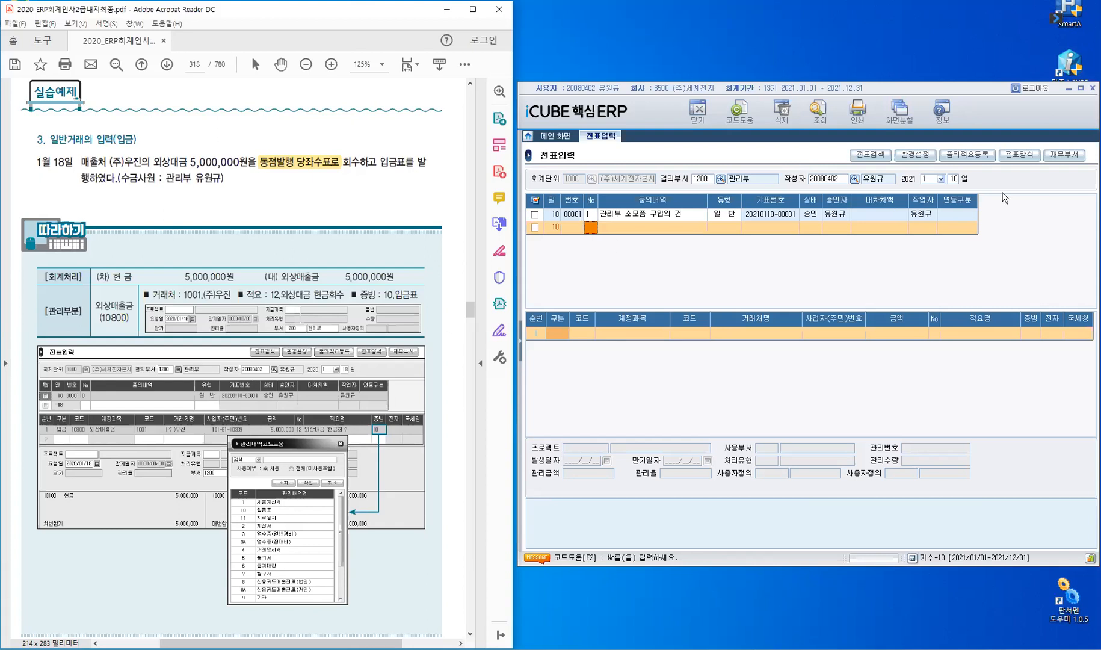
Change the voucher day to January 18 and start a 1.일반 voucher.
double_click(958, 182)
type("18")
key("Return")
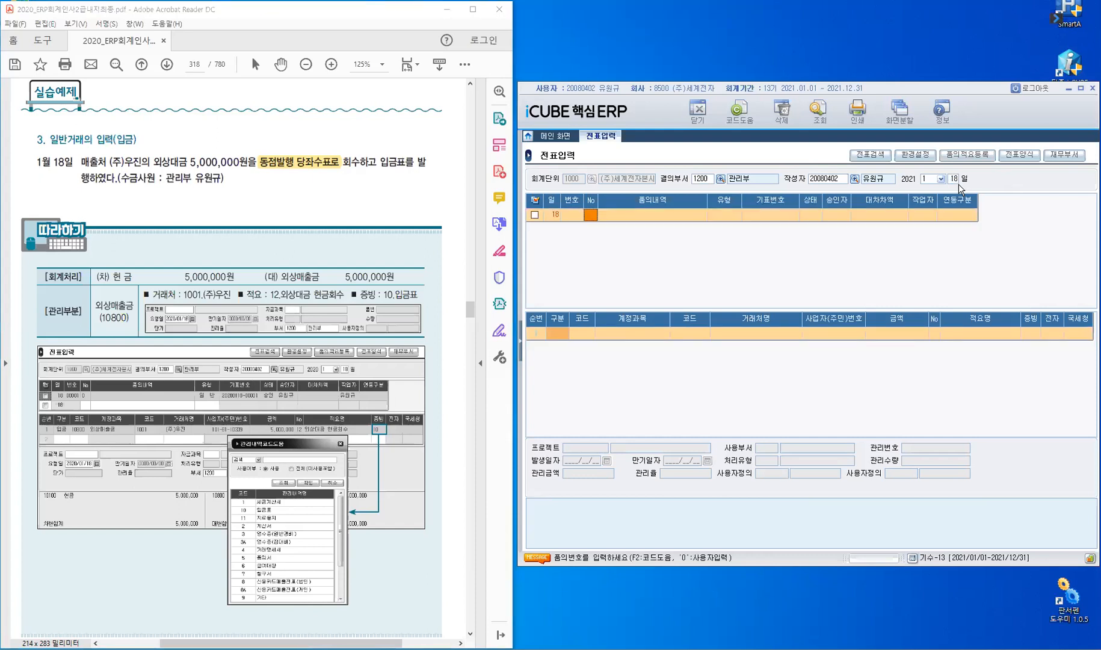
key("Return")
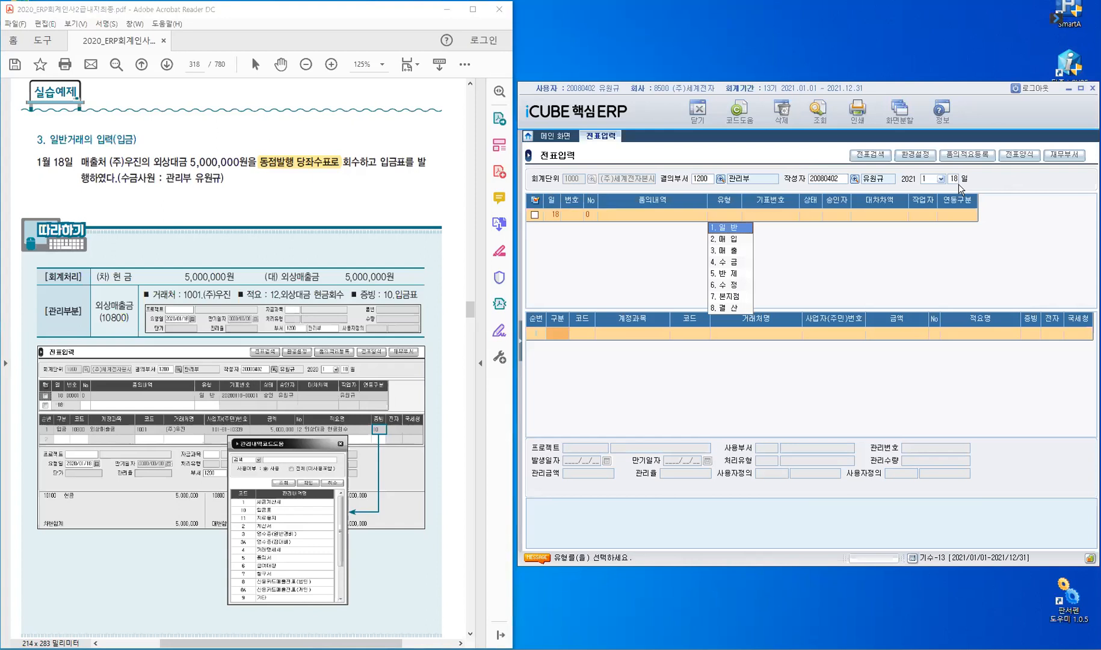
key("Return")
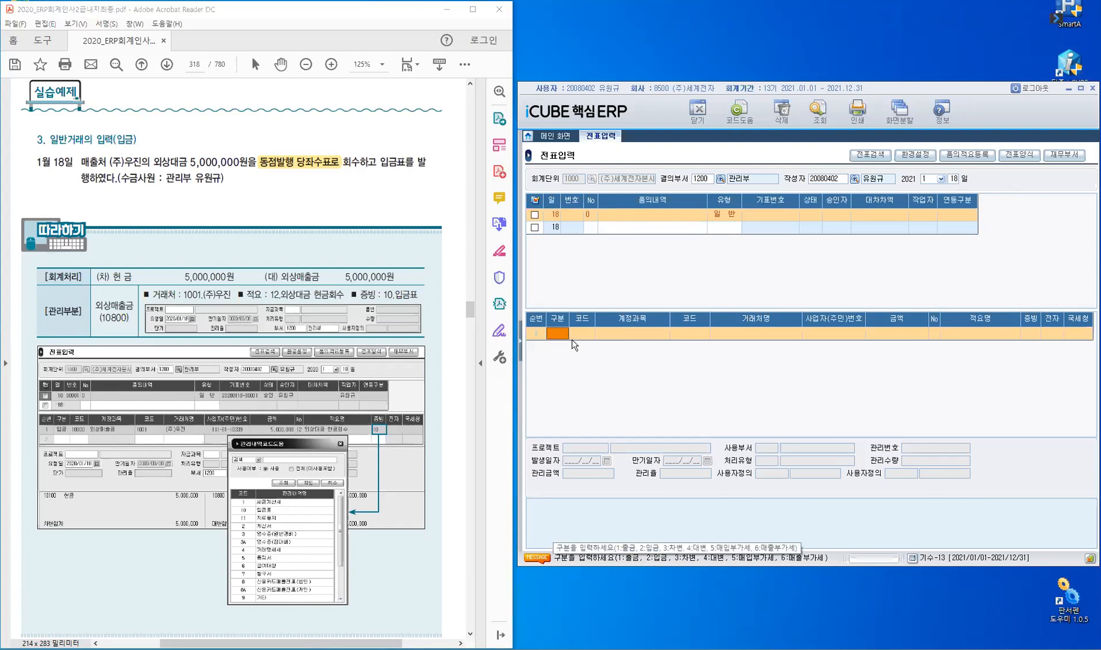
Add a 입금 line (구분 2) for account 10800 외상매출금.
type("2")
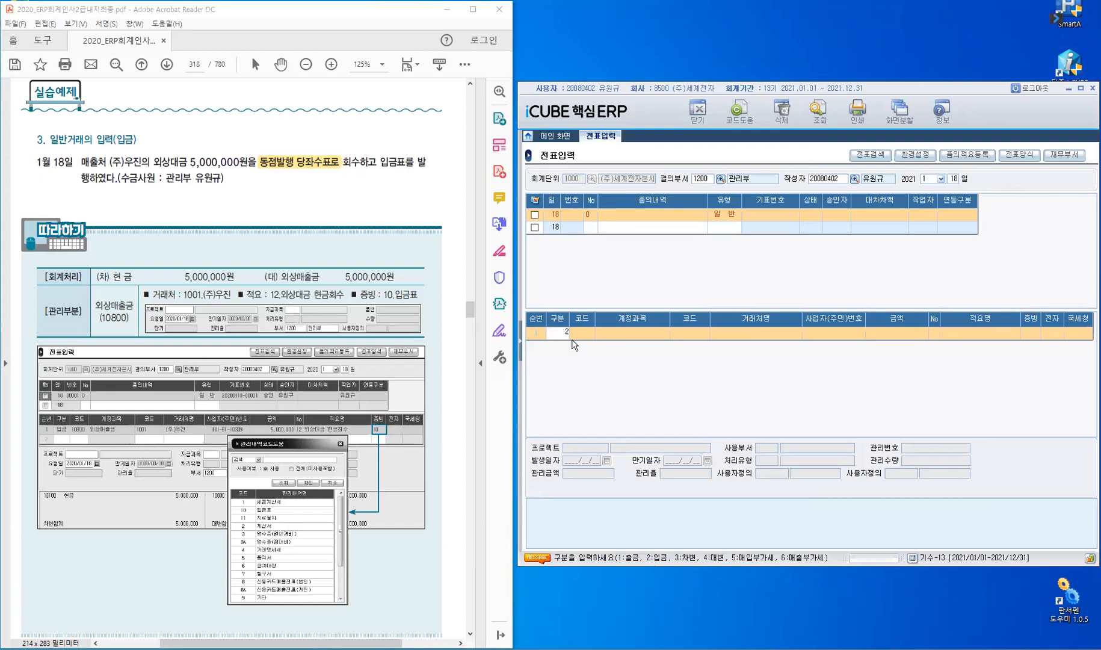
key("Return")
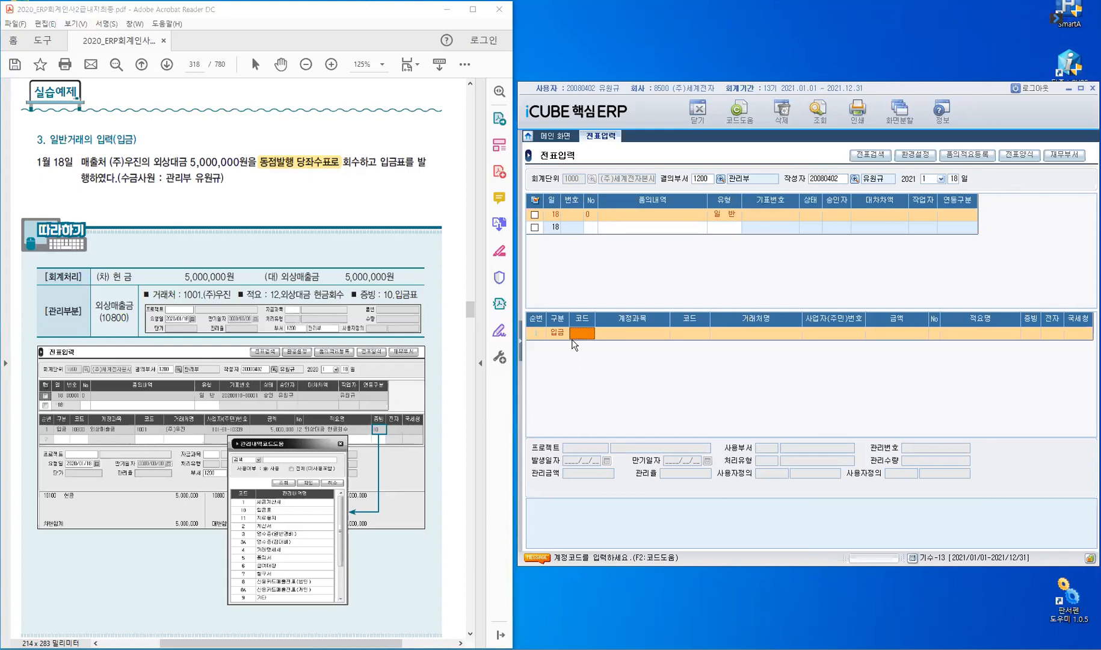
type("10800")
key("Return")
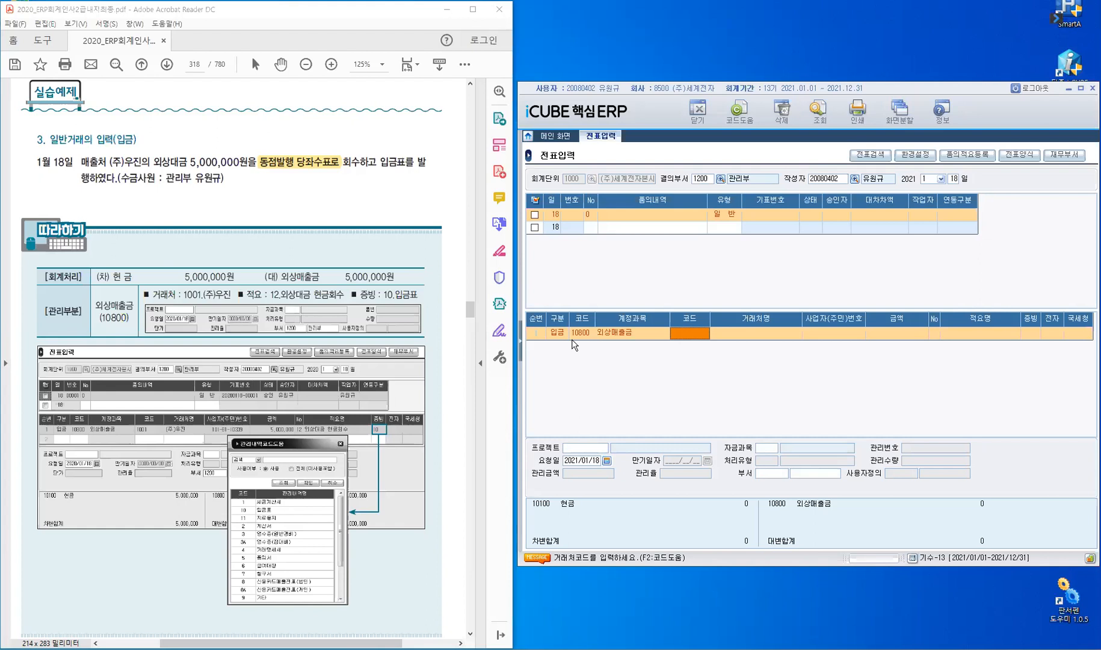
Fill the 외상매출금 line with customer (주)우진, 5,000,000 and summary 12 외상대금 현금회수.
type("ㅇ진")
type("우진")
key("Return")
type("우진")
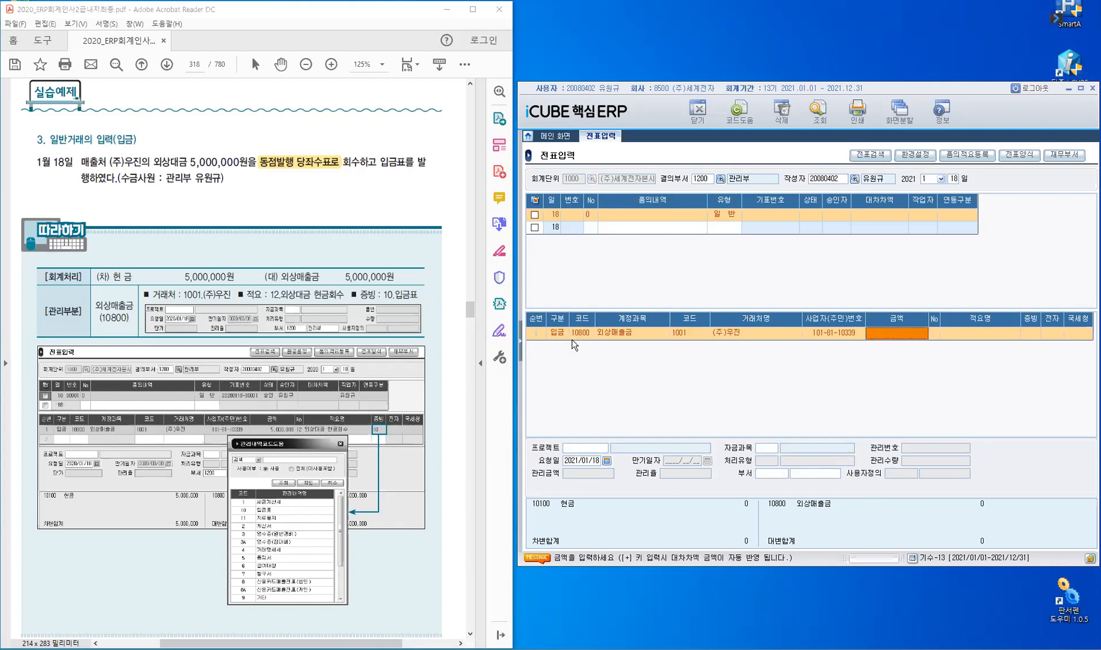
type("5")
type("000000")
key("Return")
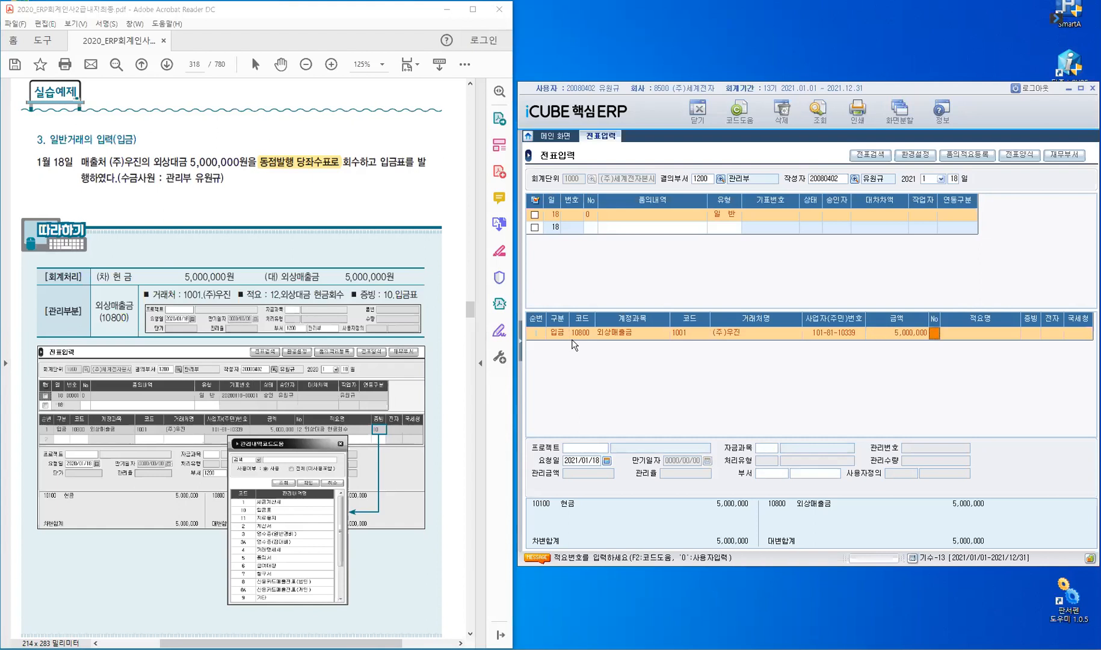
key("F2")
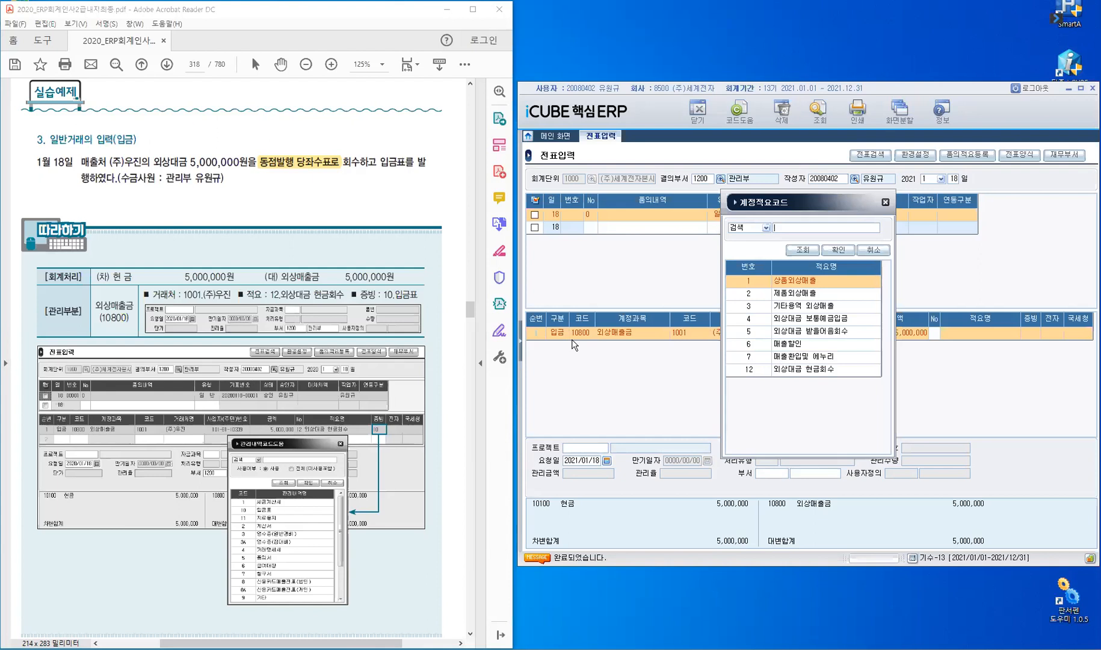
left_click(754, 370)
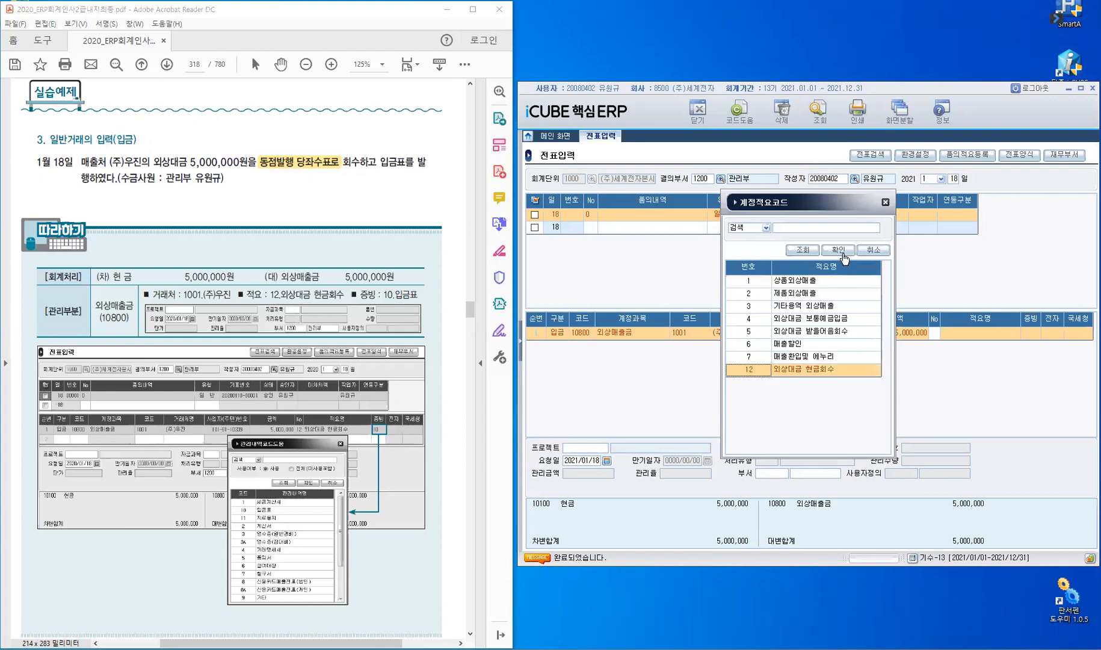
key("Return")
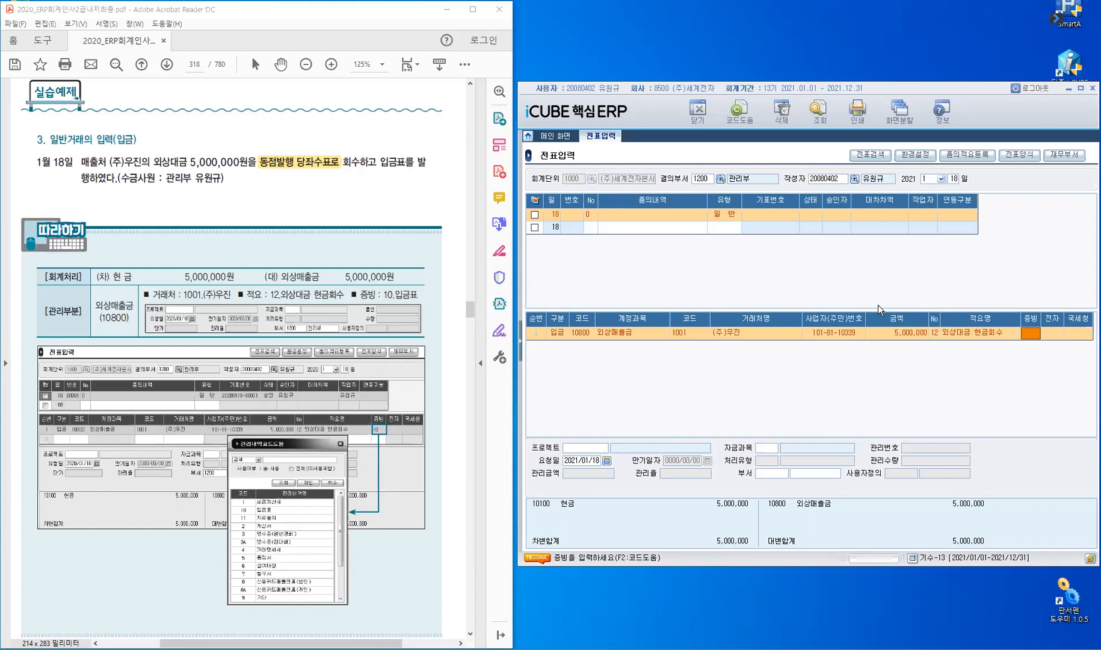
Choose evidence type 10 입금표 for the 외상매출금 line.
key("F2")
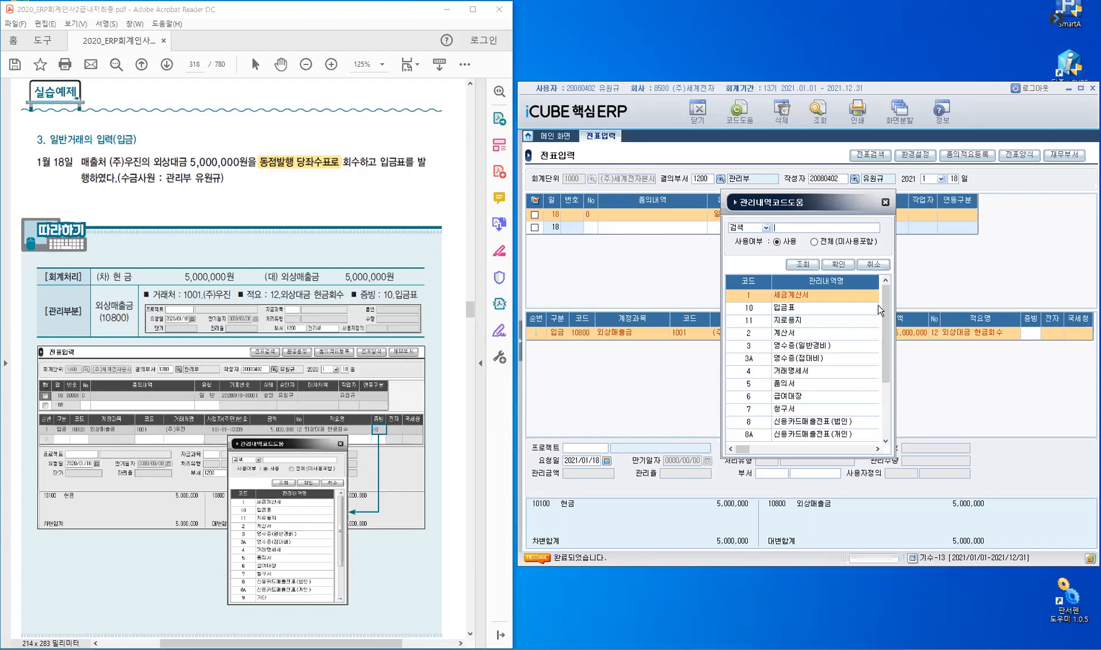
left_click(877, 307)
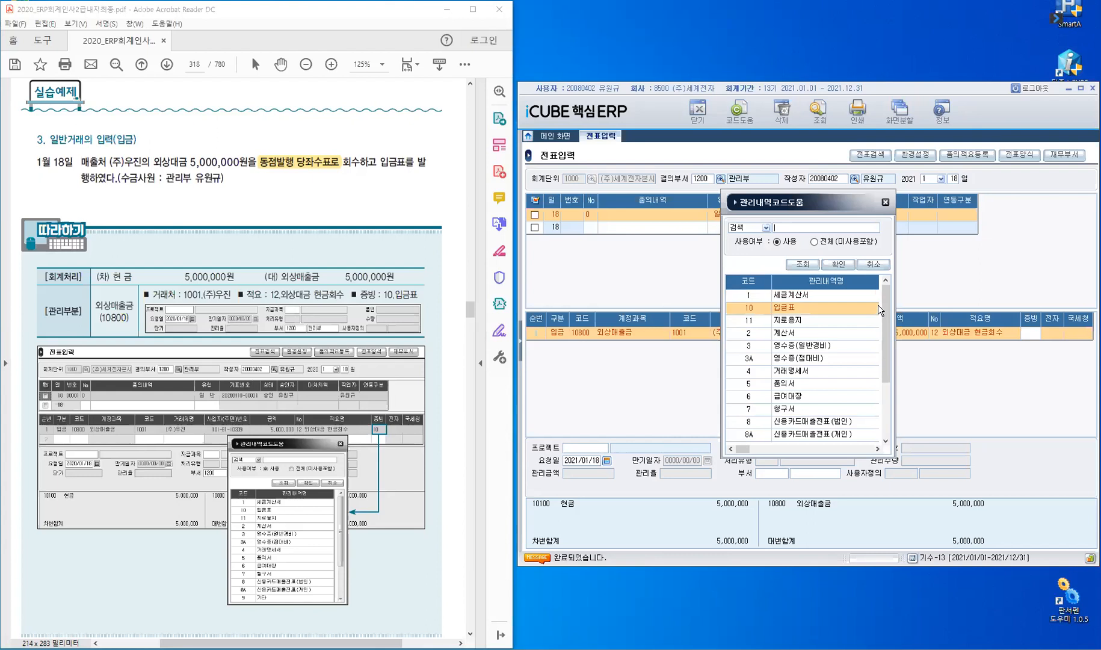
left_click(839, 268)
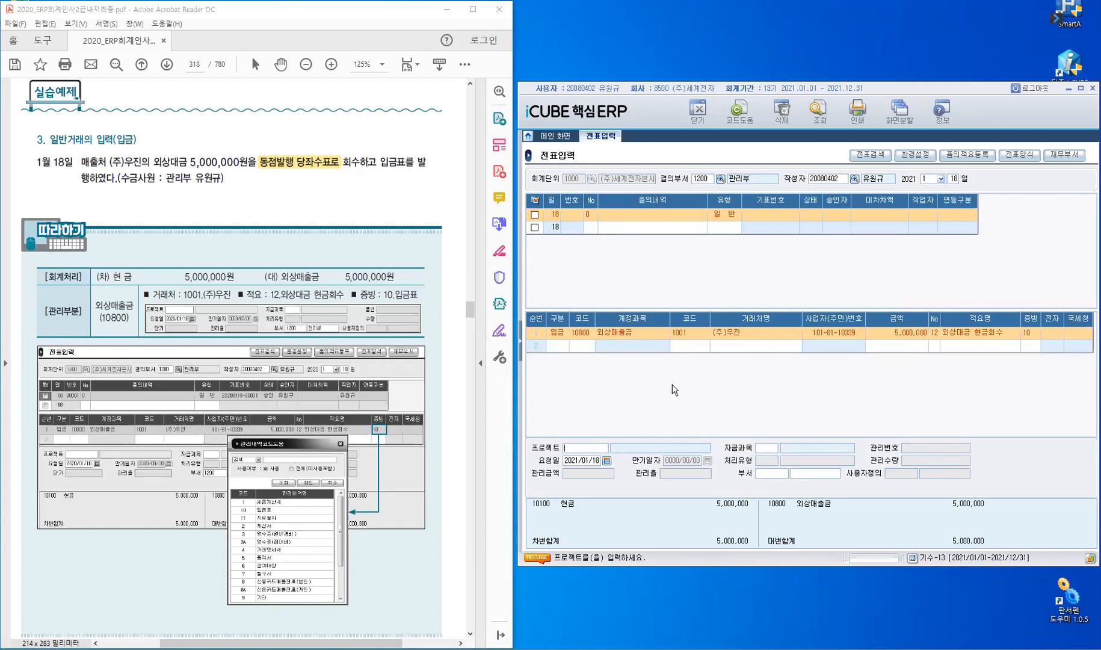
Assign department 1200 관리부 to the 외상매출금 line and finish its details.
key("Return")
key("Return")
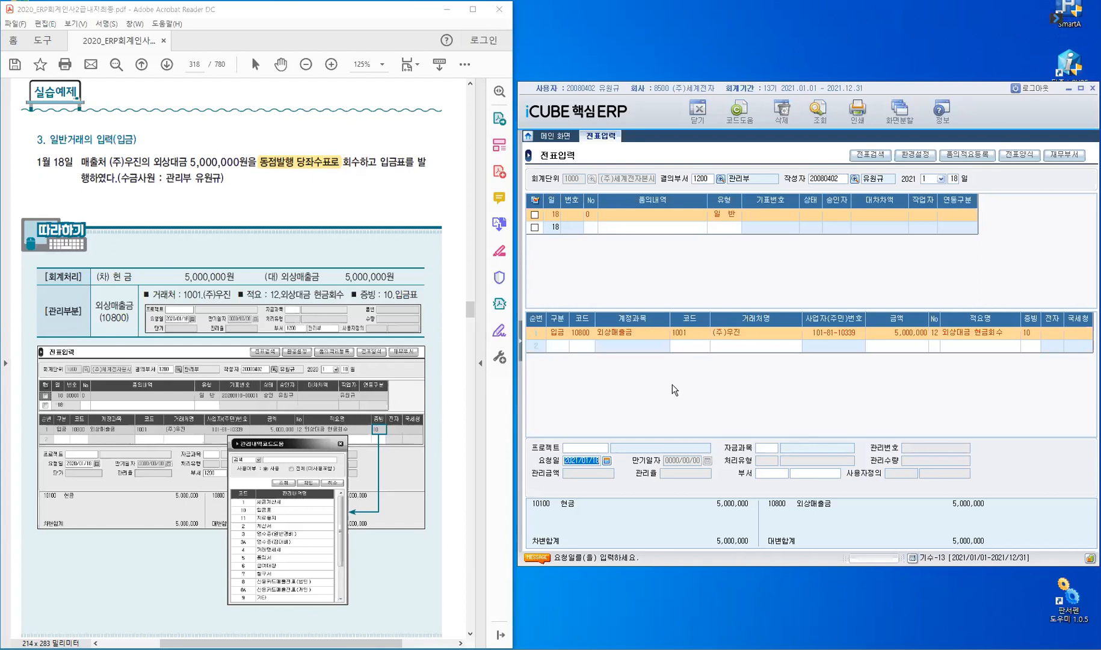
key("Return")
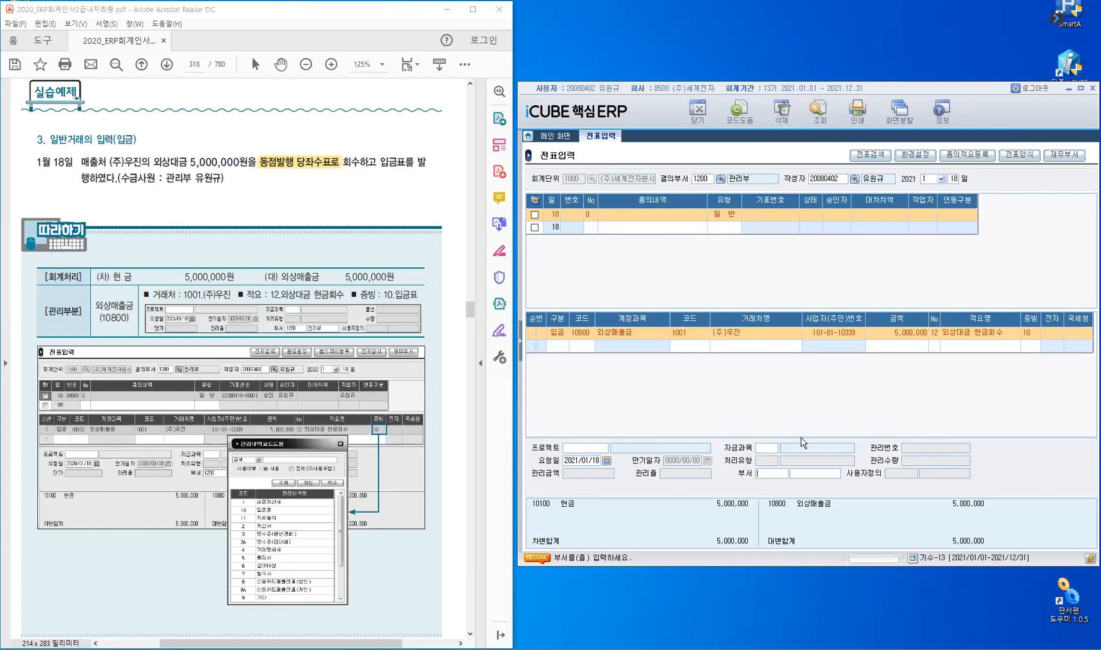
type("관리")
key("Return")
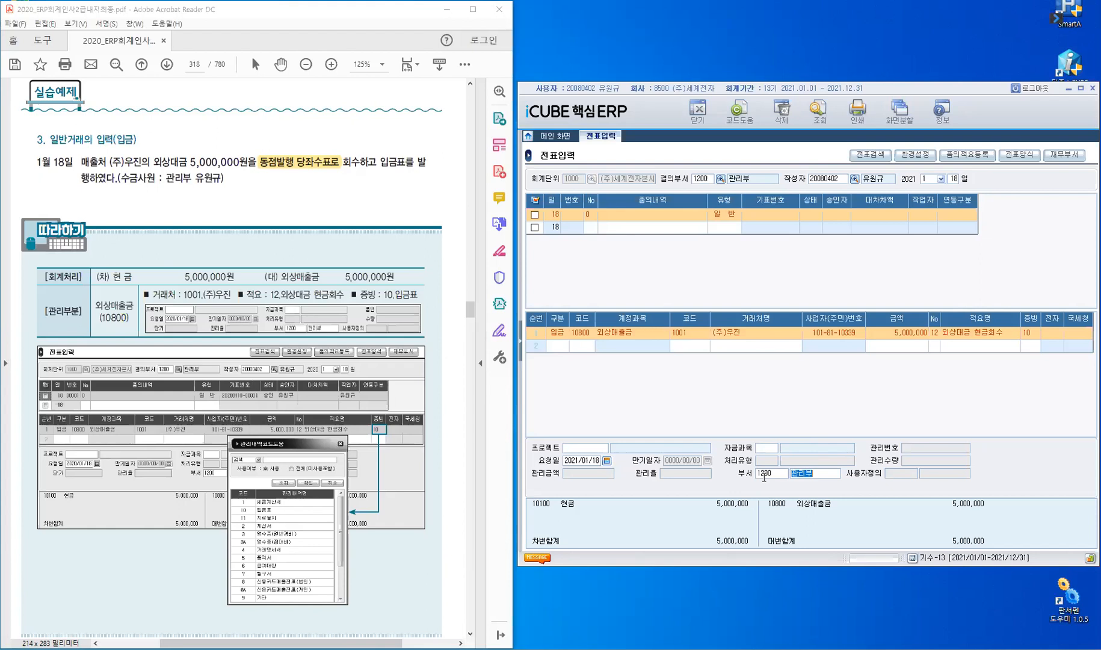
key("Return")
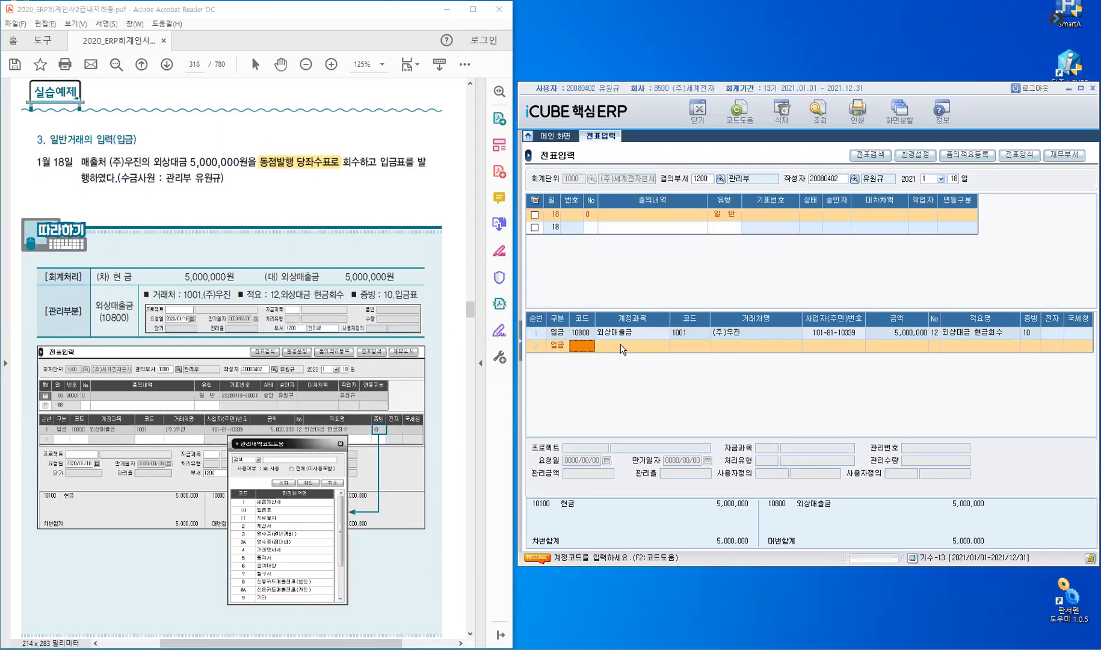
Save the January 18 voucher as 00001, reload it, and scroll the PDF to exercise 4.
left_click(572, 231)
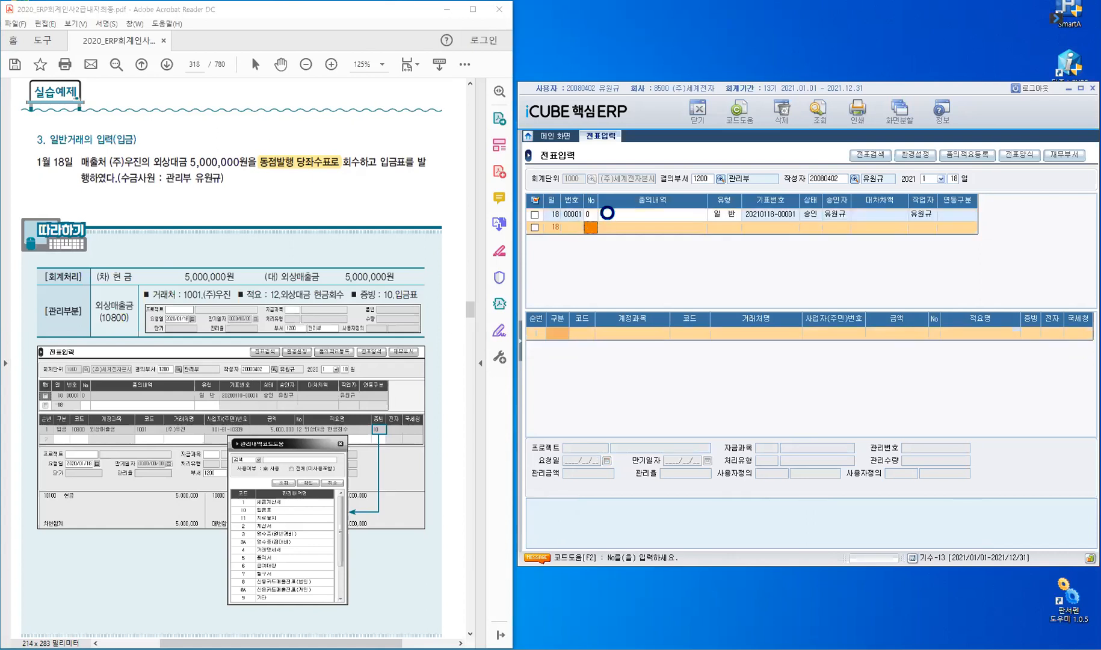
left_click(576, 213)
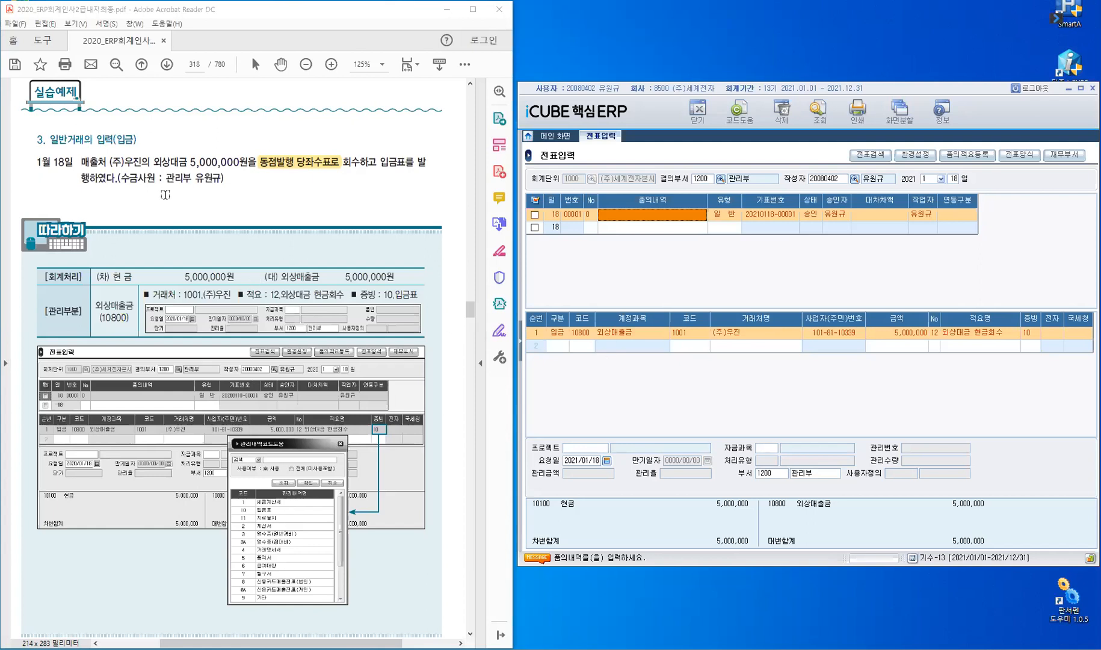
scroll(165, 192, "down", 10)
scroll(167, 270, "down", 5)
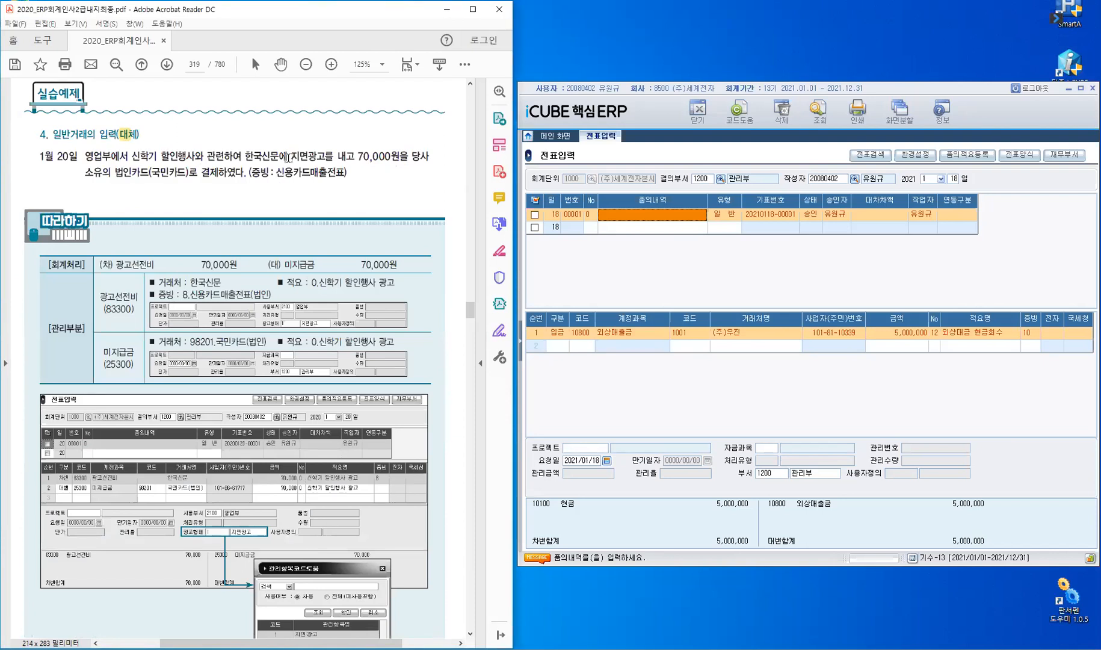
Highlight 지면광고 and 국민카드 in the January 20 exercise PDF.
left_click_drag(288, 155, 328, 156)
double_click(188, 171)
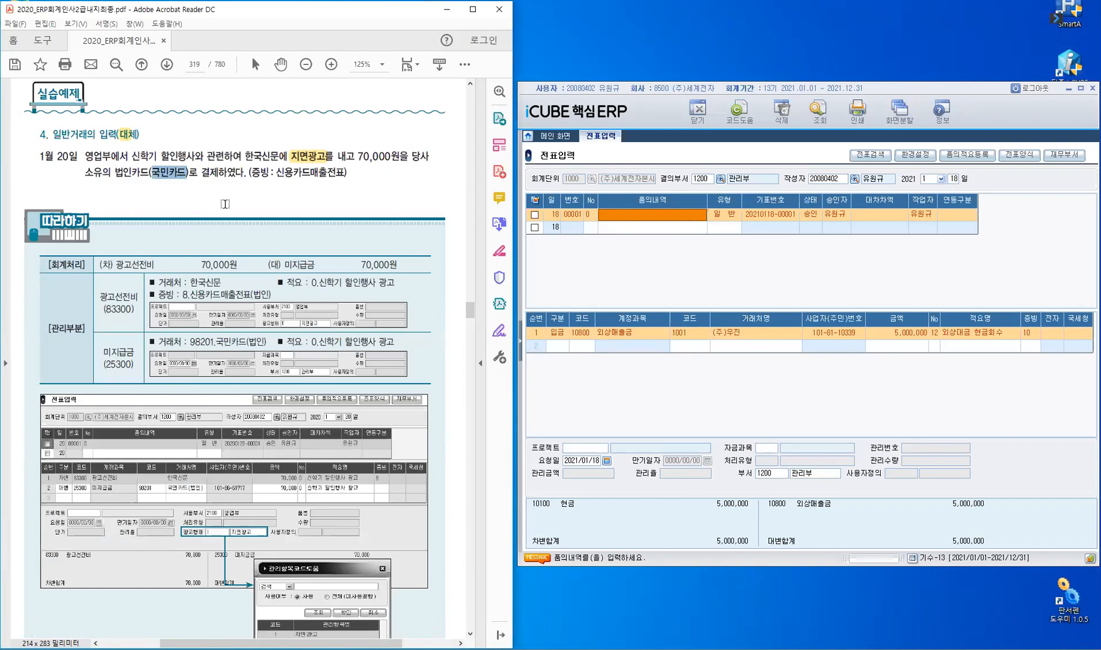
left_click(225, 204)
Change the voucher date to January 20.
left_click(956, 180)
type("20")
key("Return")
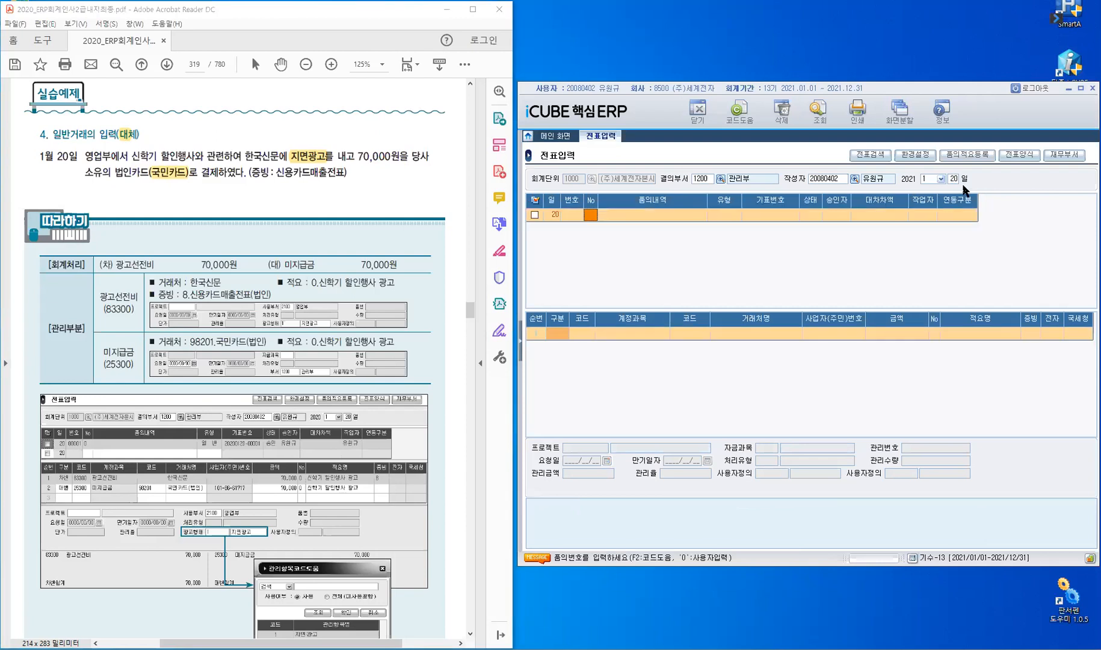
Start voucher number 0 as 일반 with a 차변 (3) first line.
type("0")
key("Return")
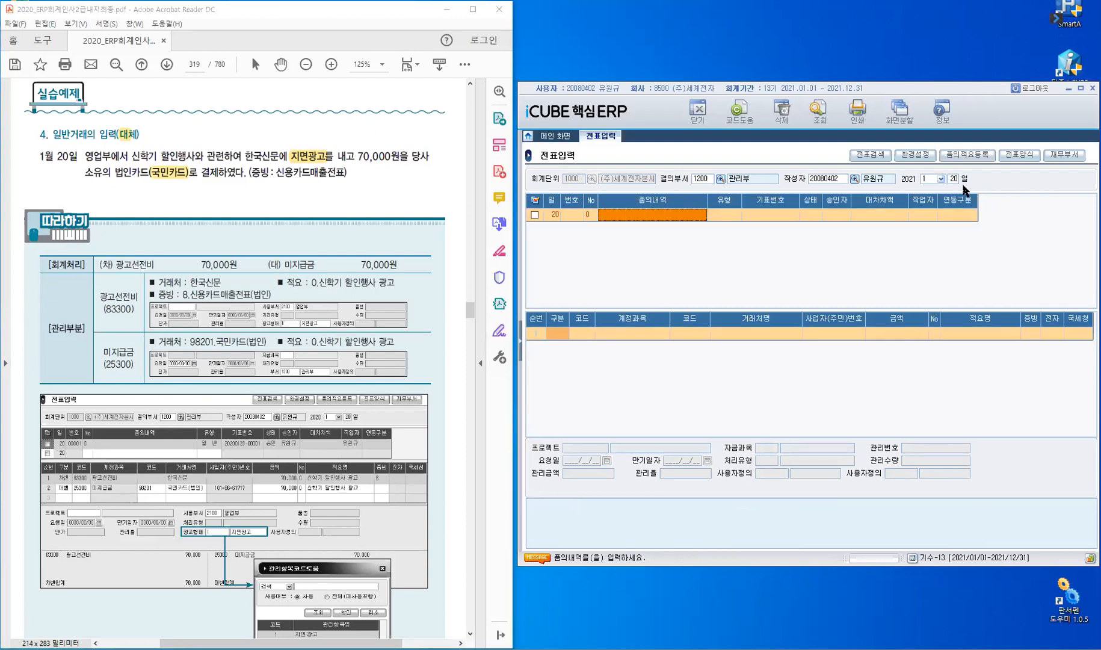
key("Return")
key("Return")
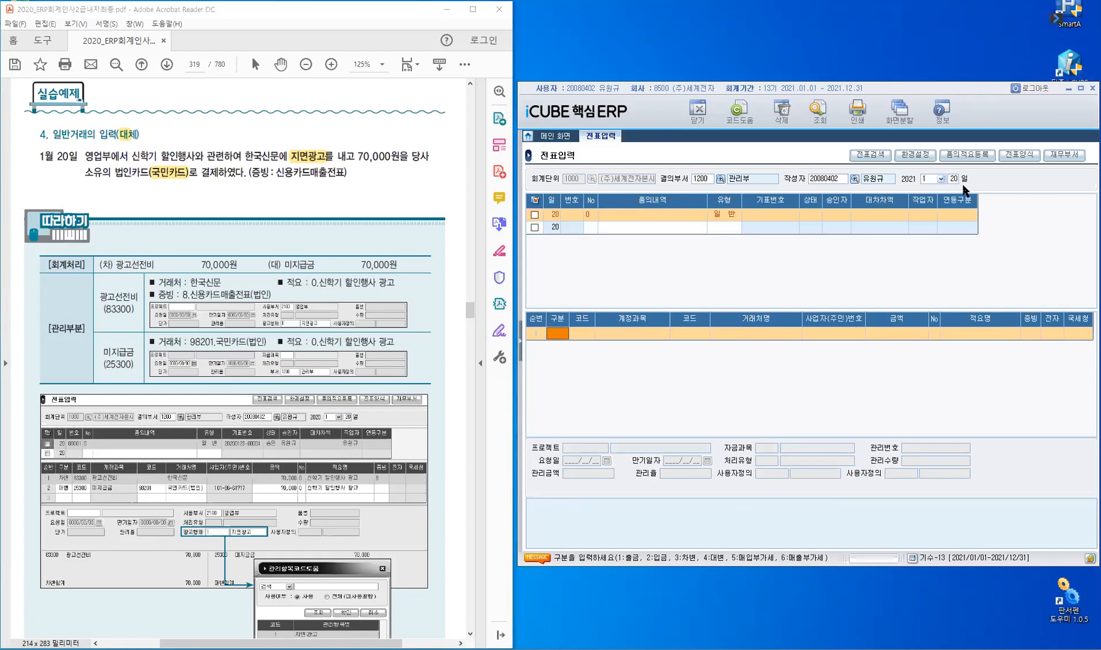
type("3")
key("Return")
Set the debit line's account to 83300 광고선전비 through a 광고 search.
type("ㄱ강")
key("BackSpace")
key("BackSpace")
key("BackSpace")
key("BackSpace")
type("광고")
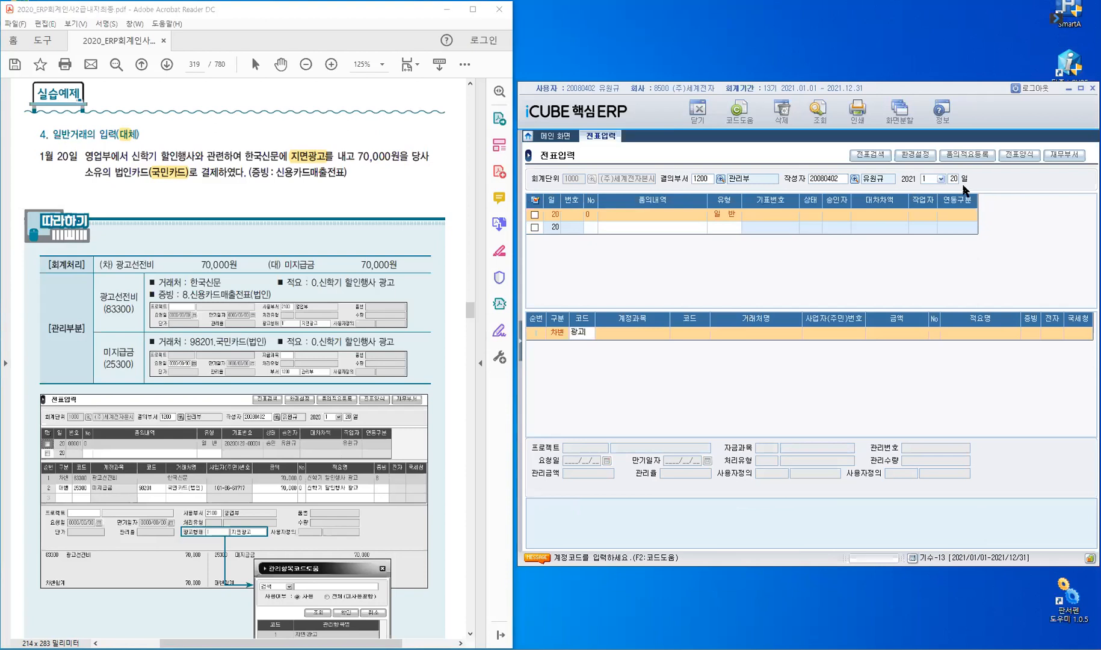
key("Return")
key("Down")
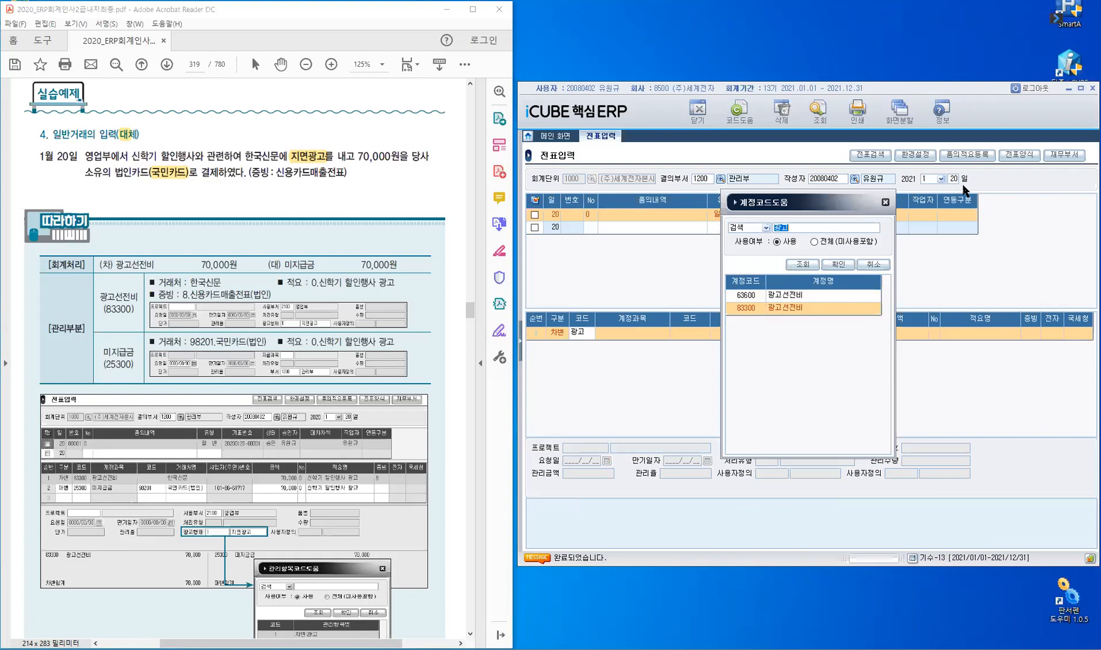
key("Return")
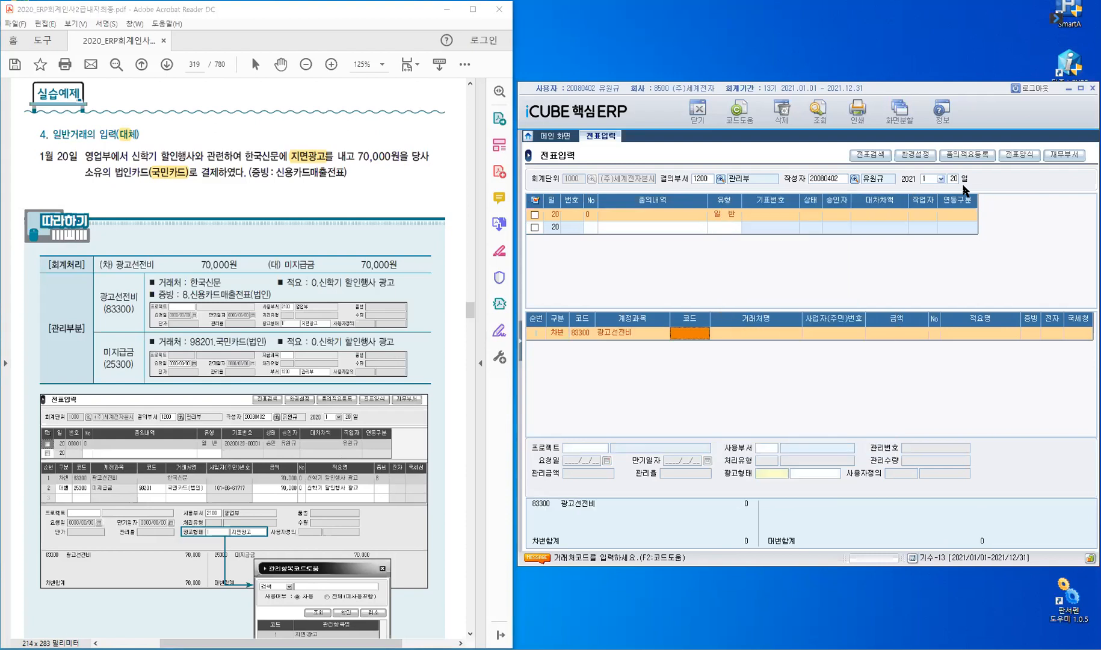
Enter customer 한국신문 and amount 70,000 on the 광고선전비 debit line.
key("Return")
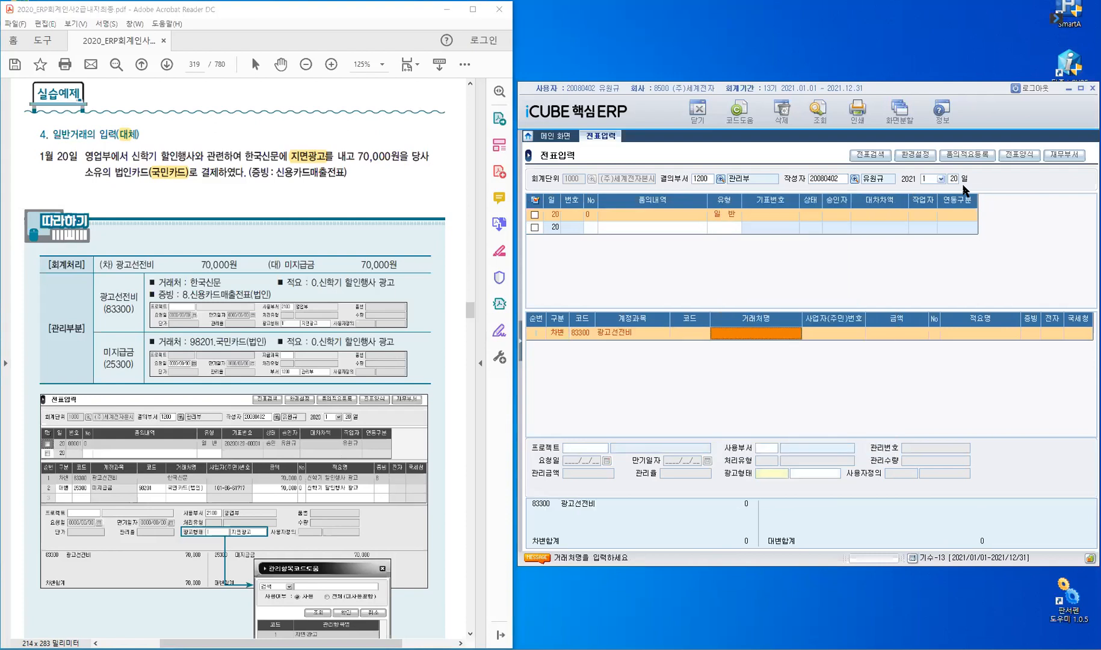
type("한국신문")
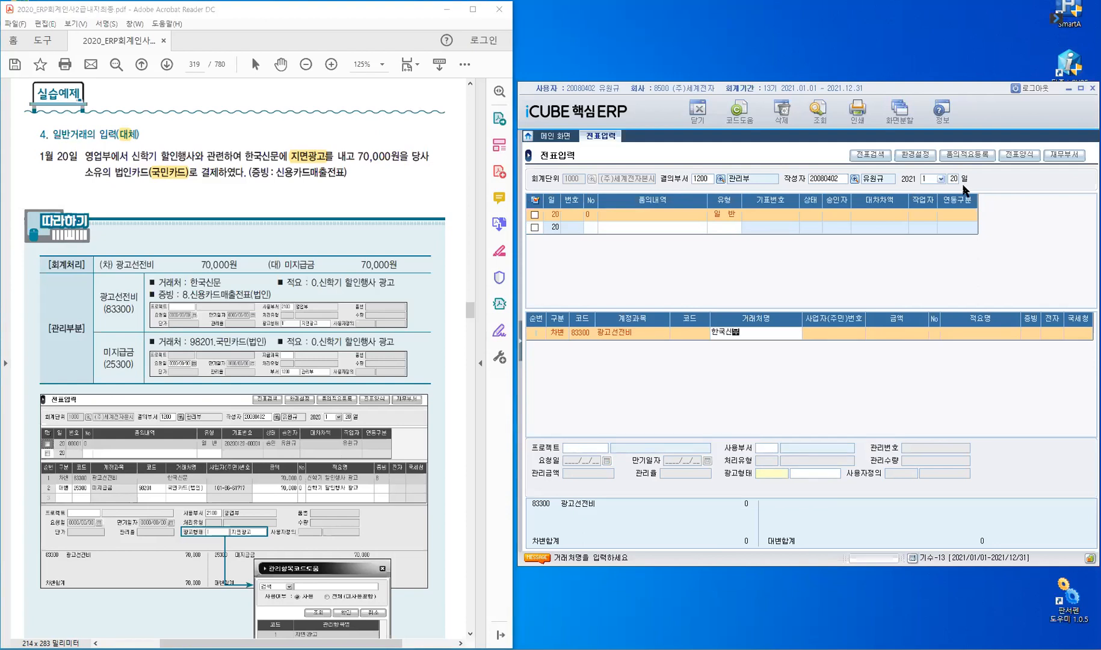
key("Return")
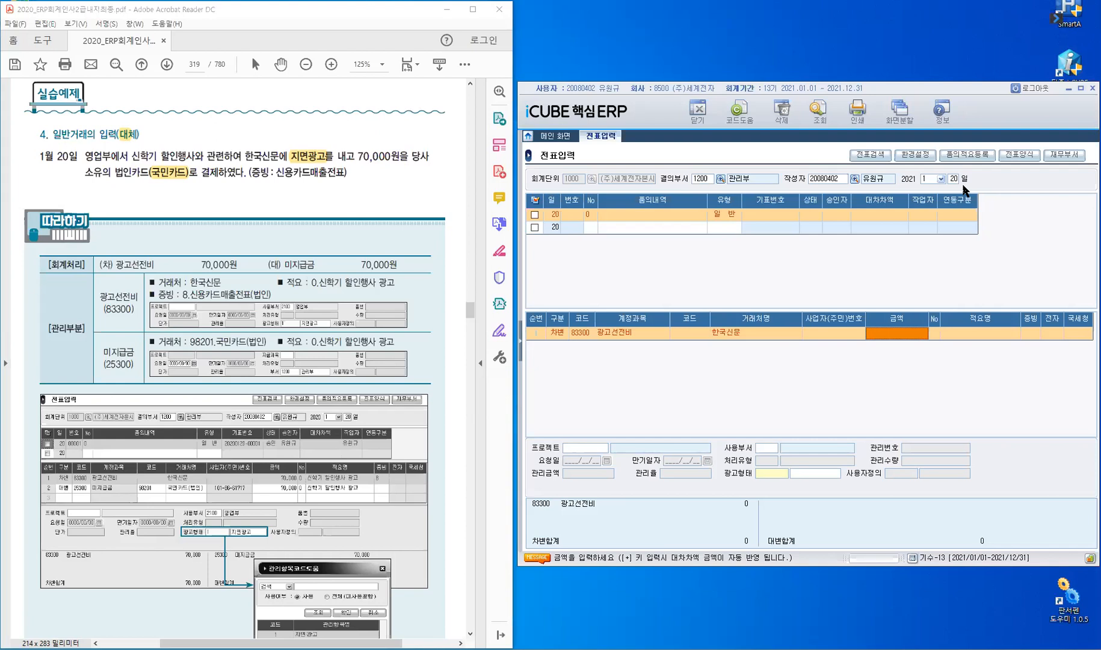
type("70000")
key("Return")
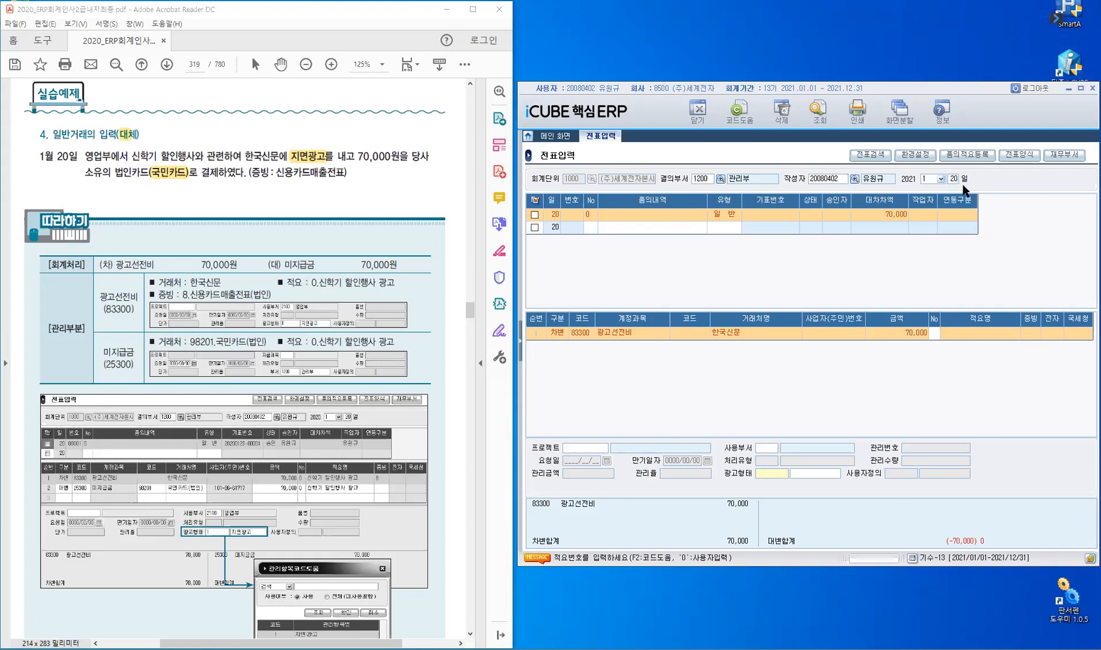
Write the custom summary '신학기 할인행사 광고' and bring up the evidence type list.
key("F2")
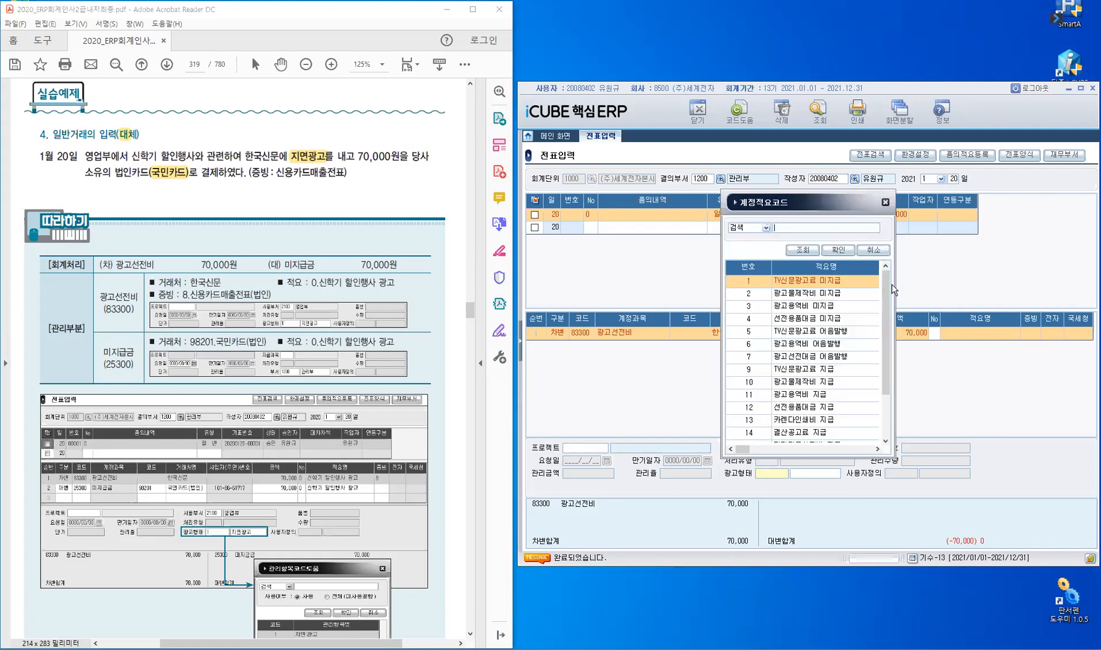
left_click_drag(883, 325, 884, 363)
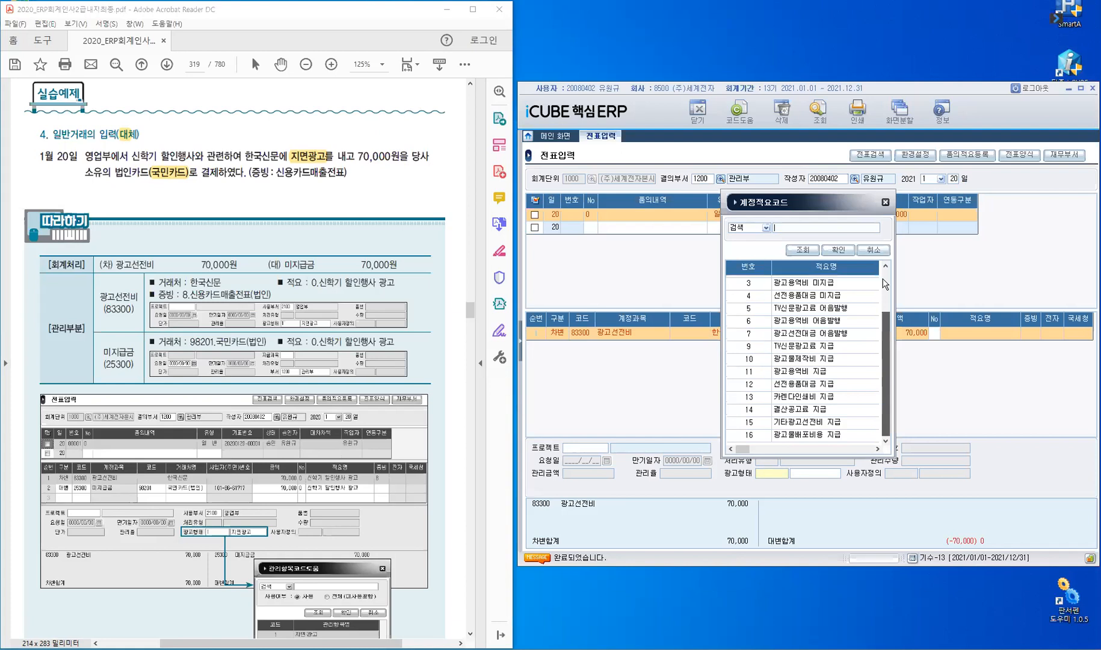
left_click_drag(883, 277, 921, 344)
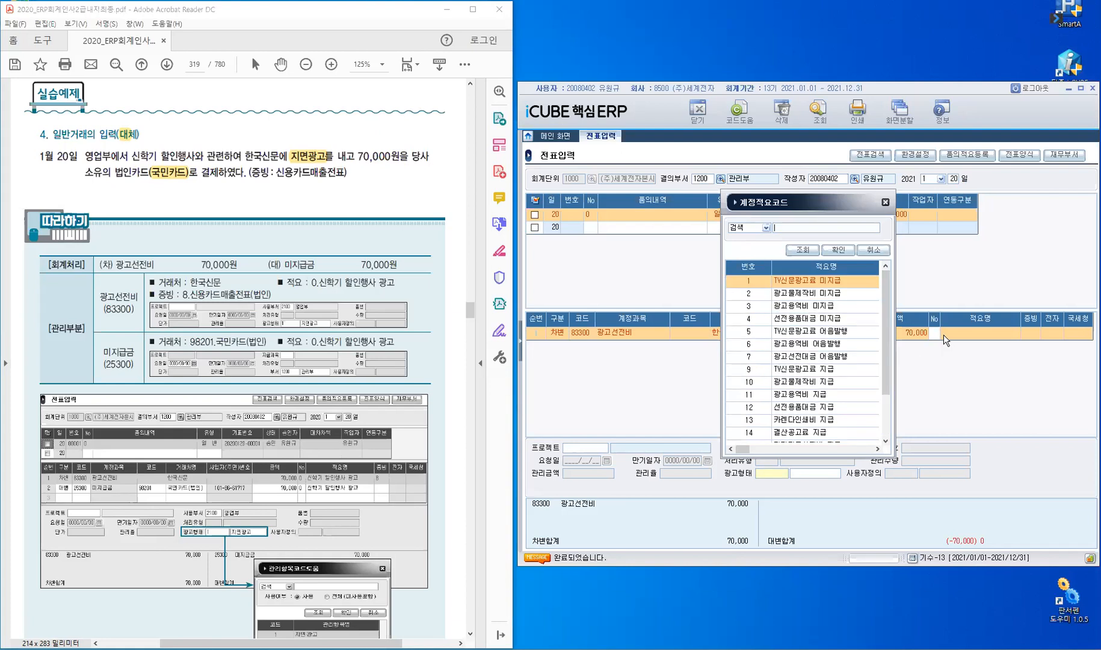
key("Escape")
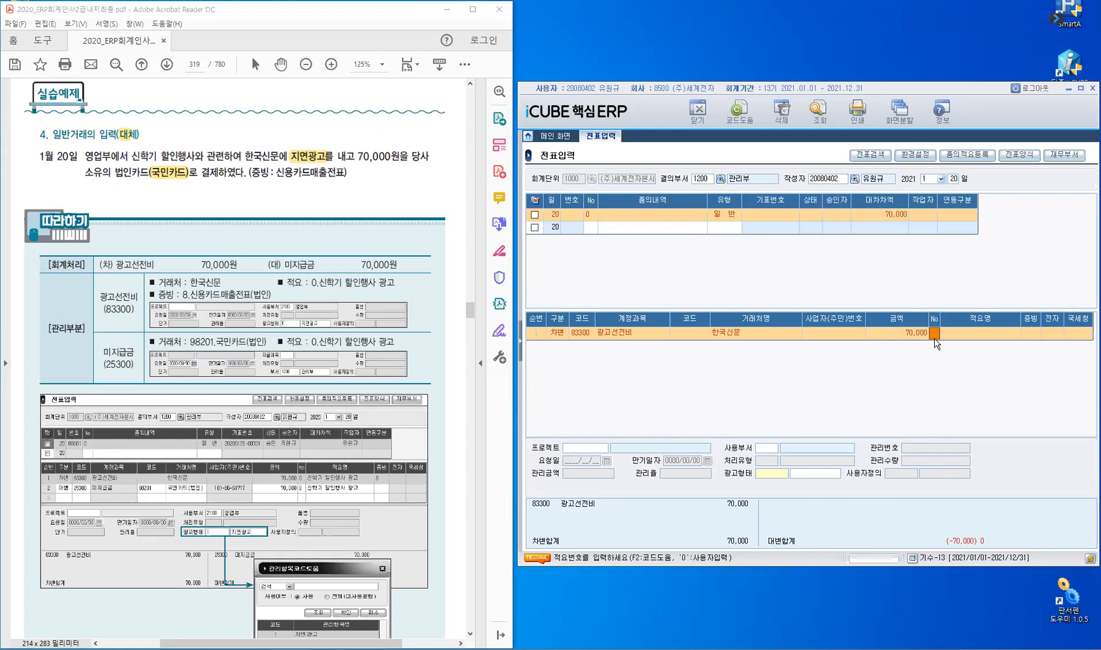
type("0")
key("Return")
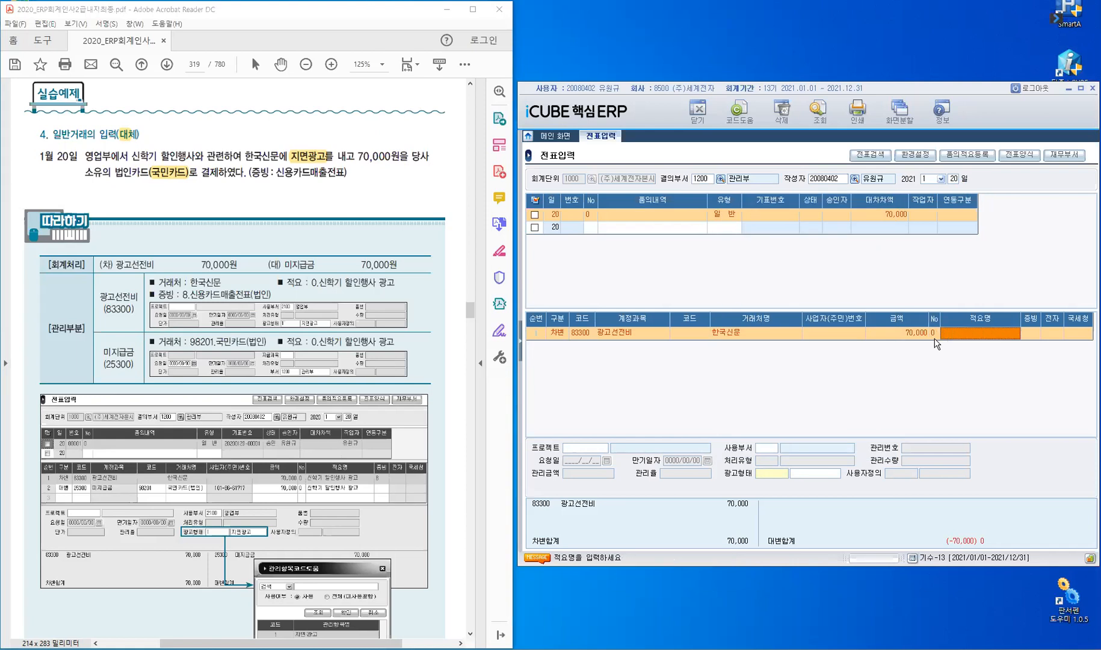
type("신학기 할인행사 광고")
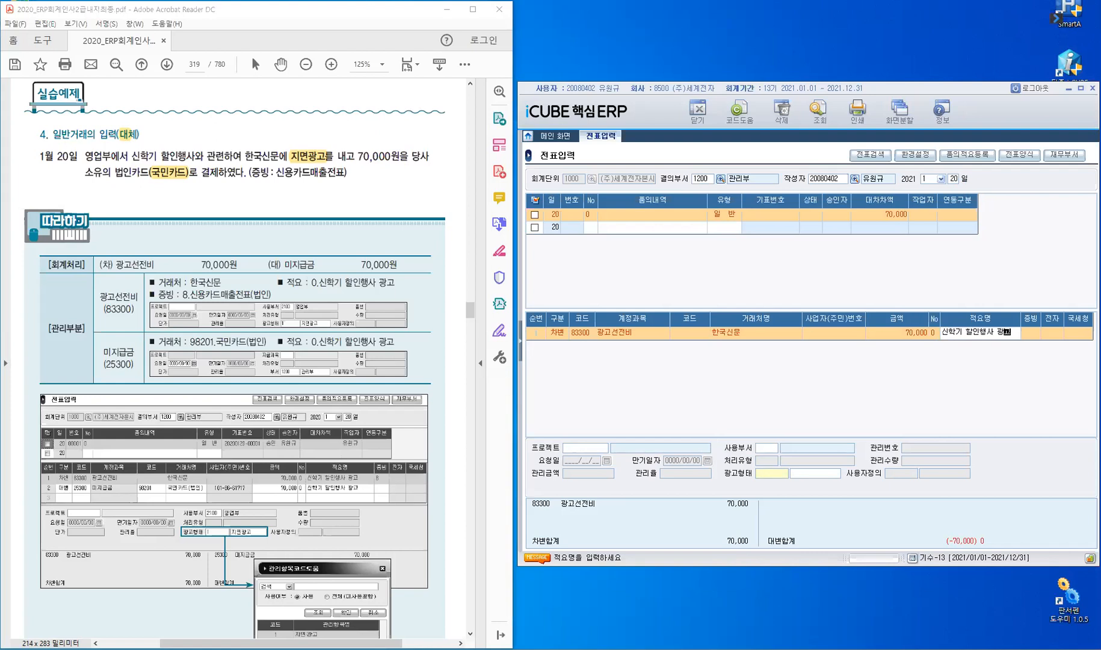
key("Return")
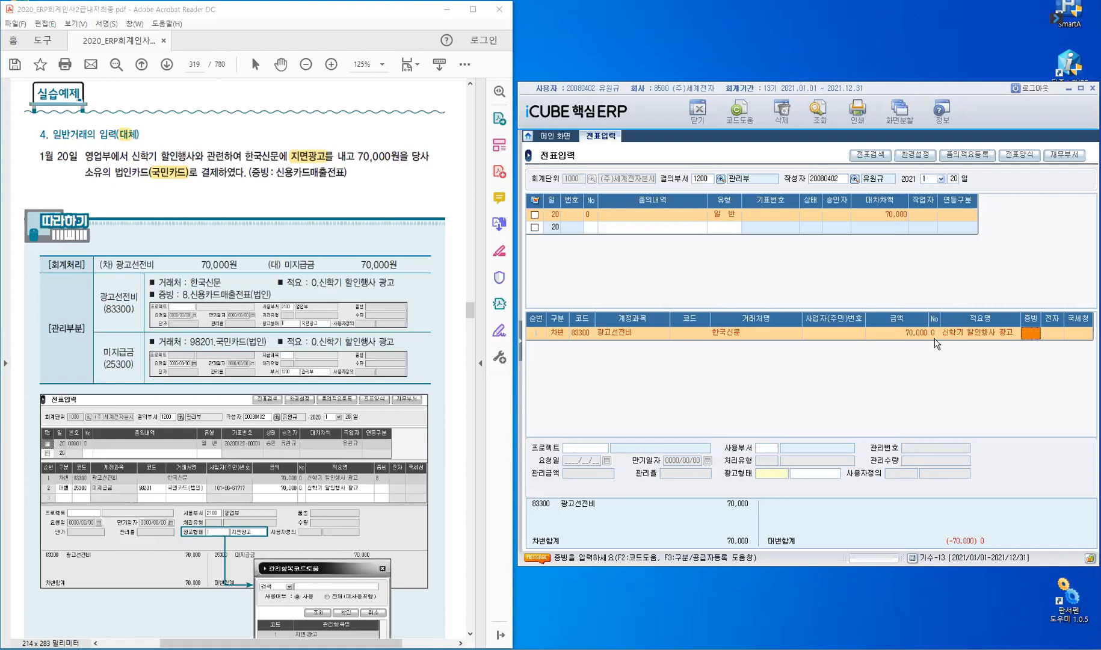
key("F2")
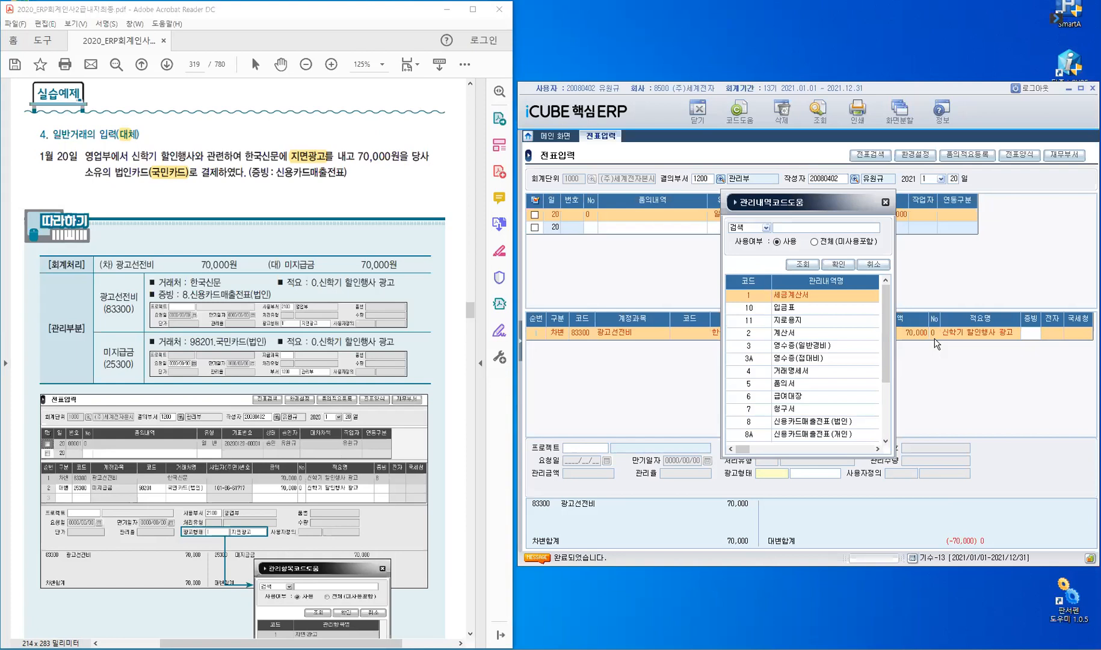
Set the debit line's evidence to 8 신용카드매출전표(법인).
left_click(887, 411)
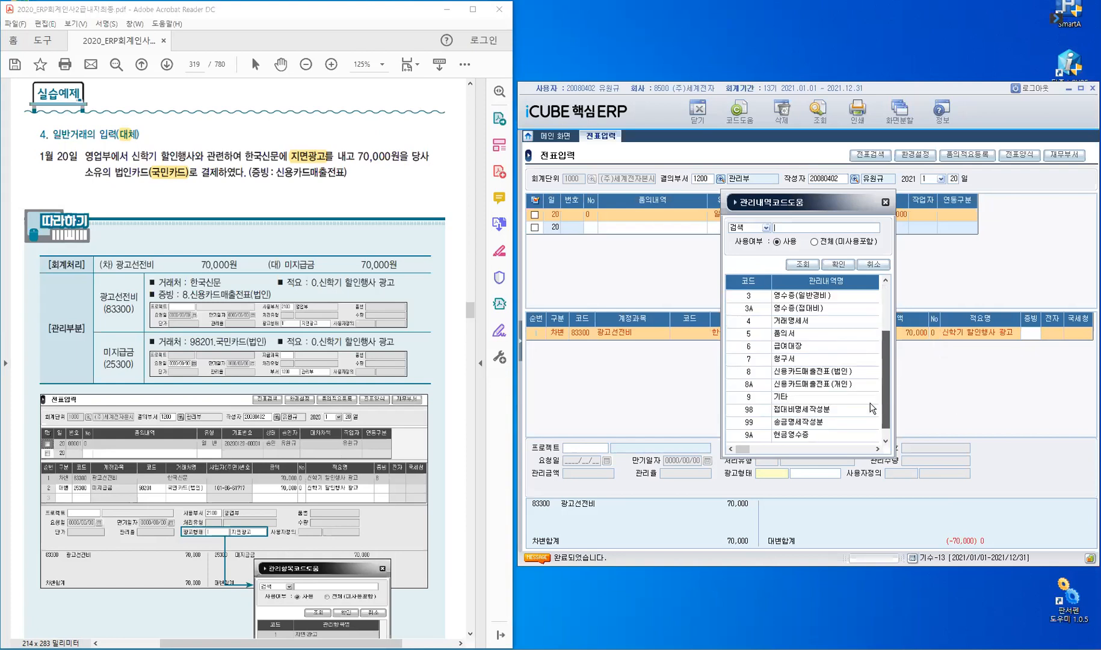
left_click(760, 378)
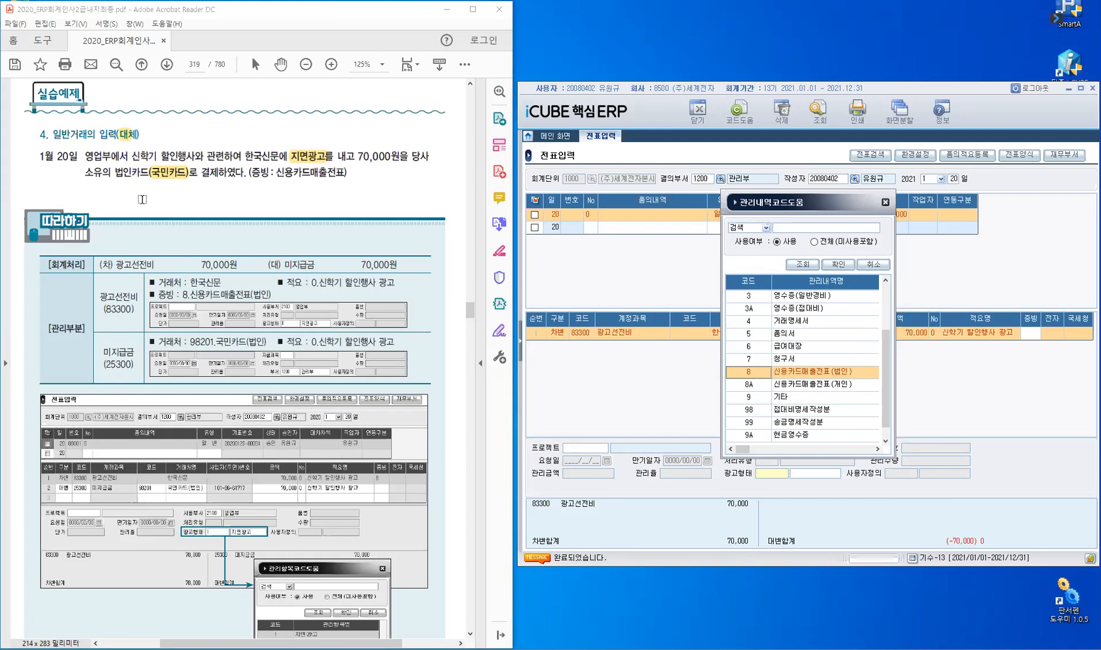
key("ctrl")
left_click(843, 265)
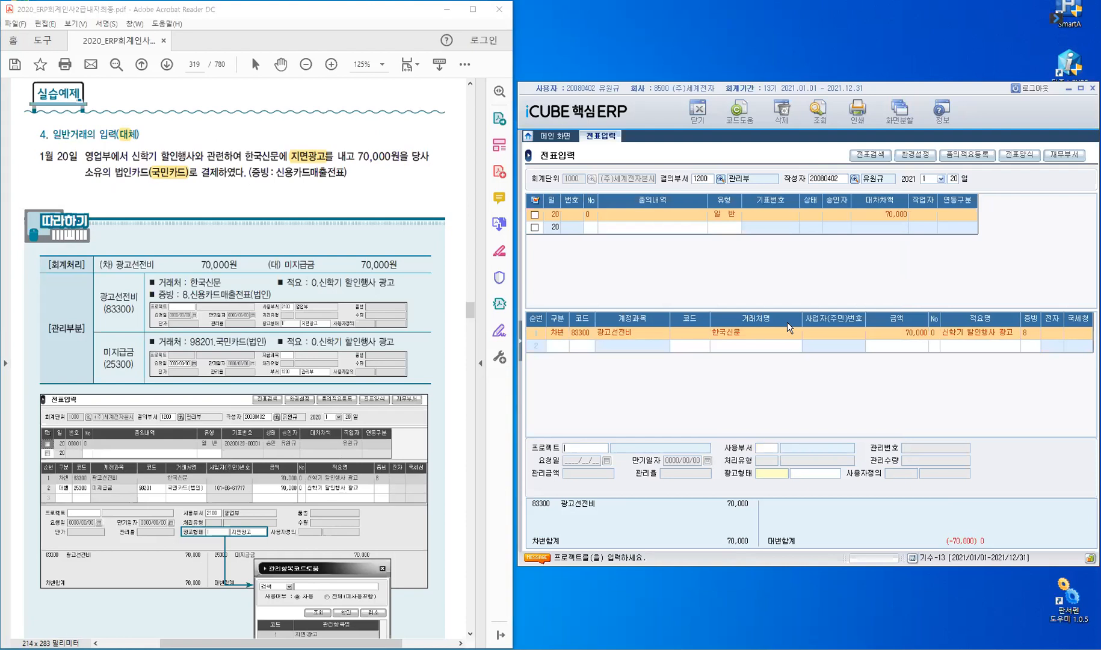
Give the 광고선전비 debit line department 2100 영업부 and advertising type 1 지면광고, then begin line 2.
key("Return")
type("영업부")
key("F2")
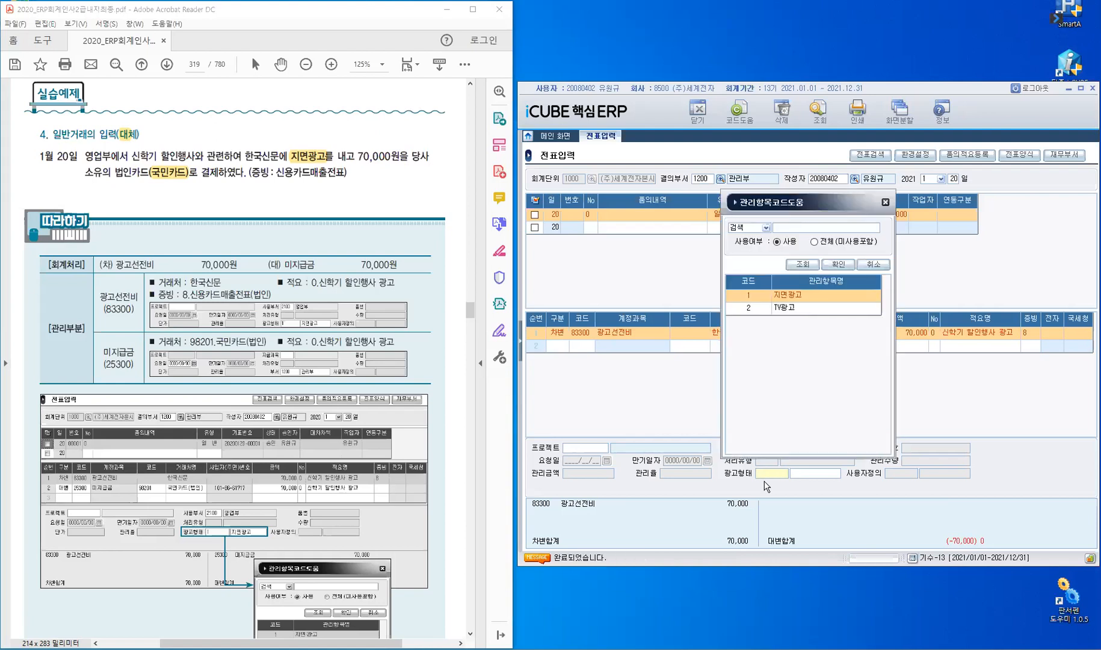
left_click(758, 295)
key("Return")
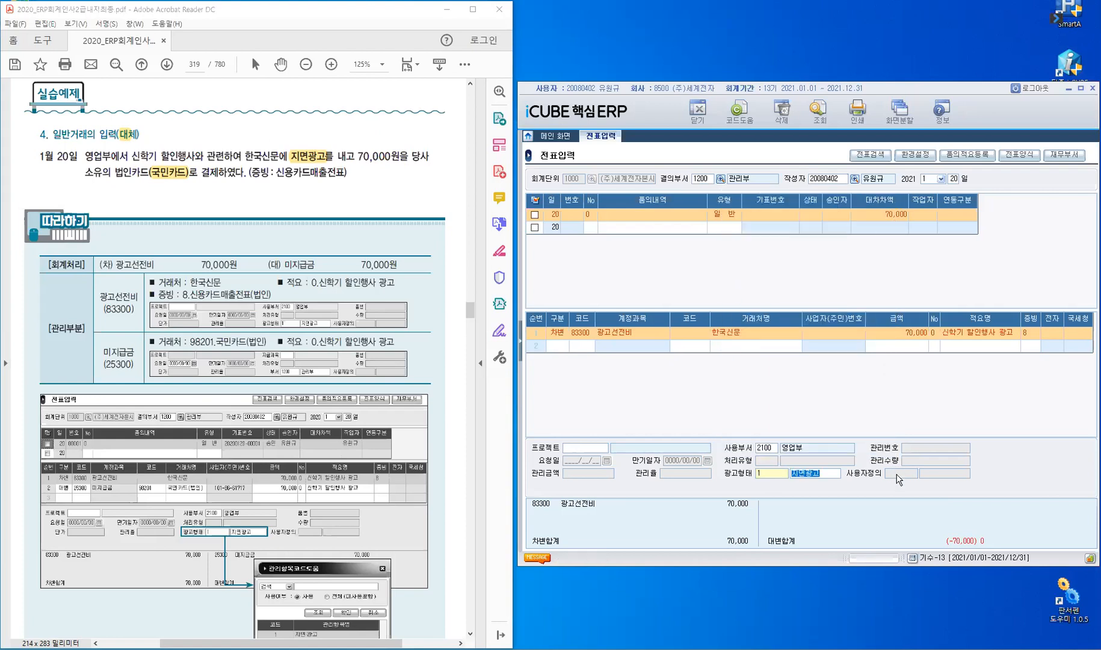
key("Return")
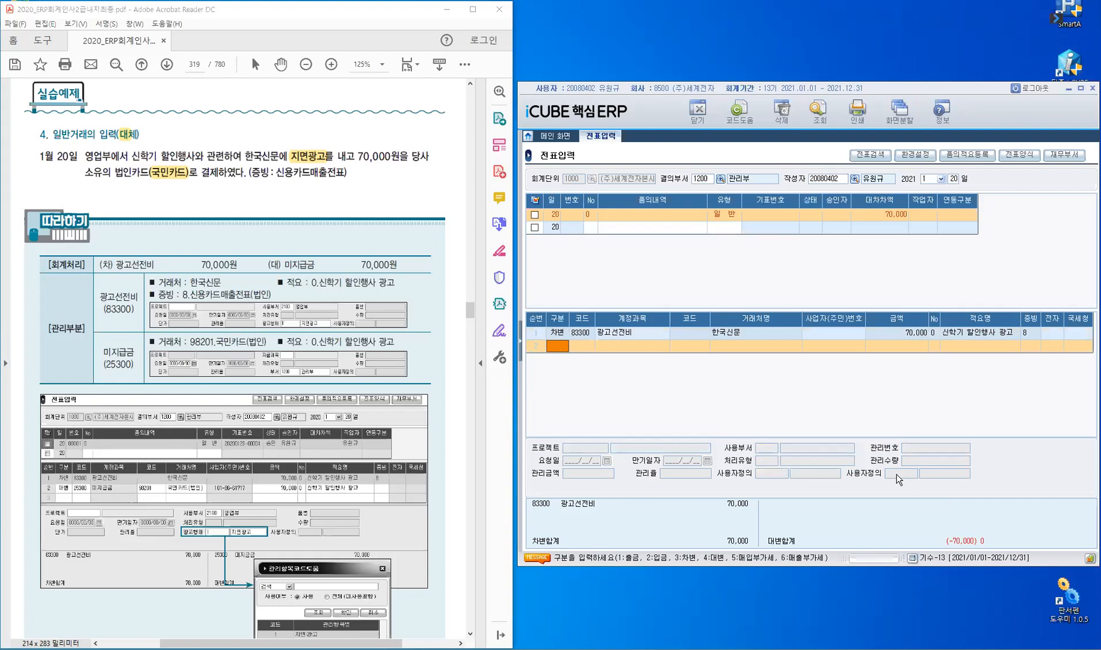
Make line 2 a credit (4) to 25300 미지급금 with partner 98201 국민카드(법인).
type("4")
key("Return")
type("253")
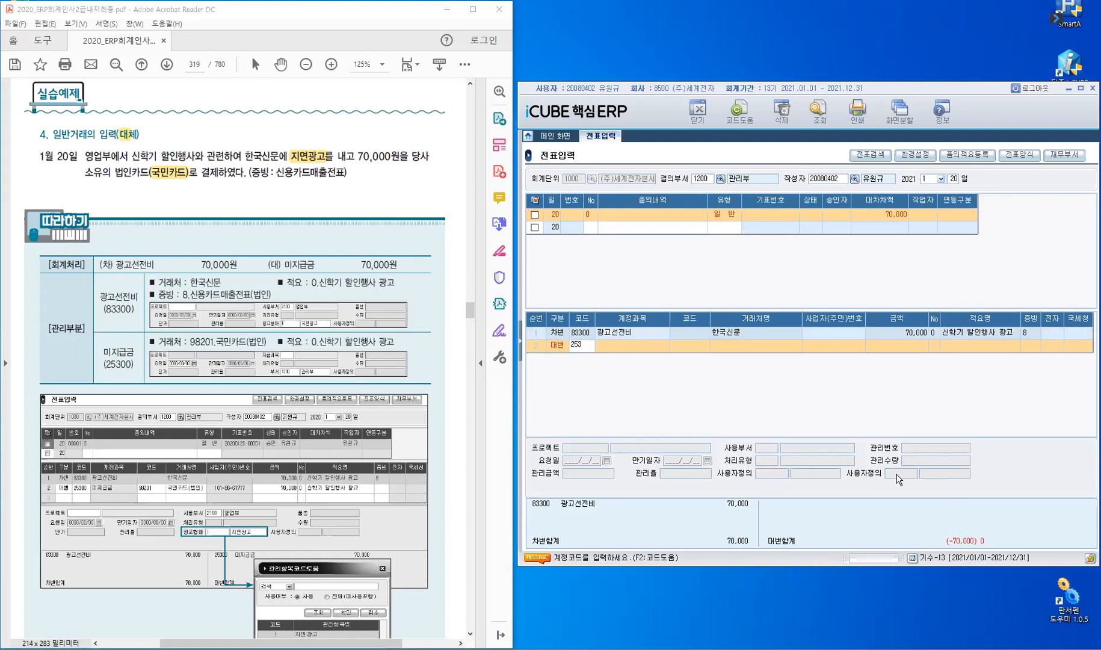
key("Return")
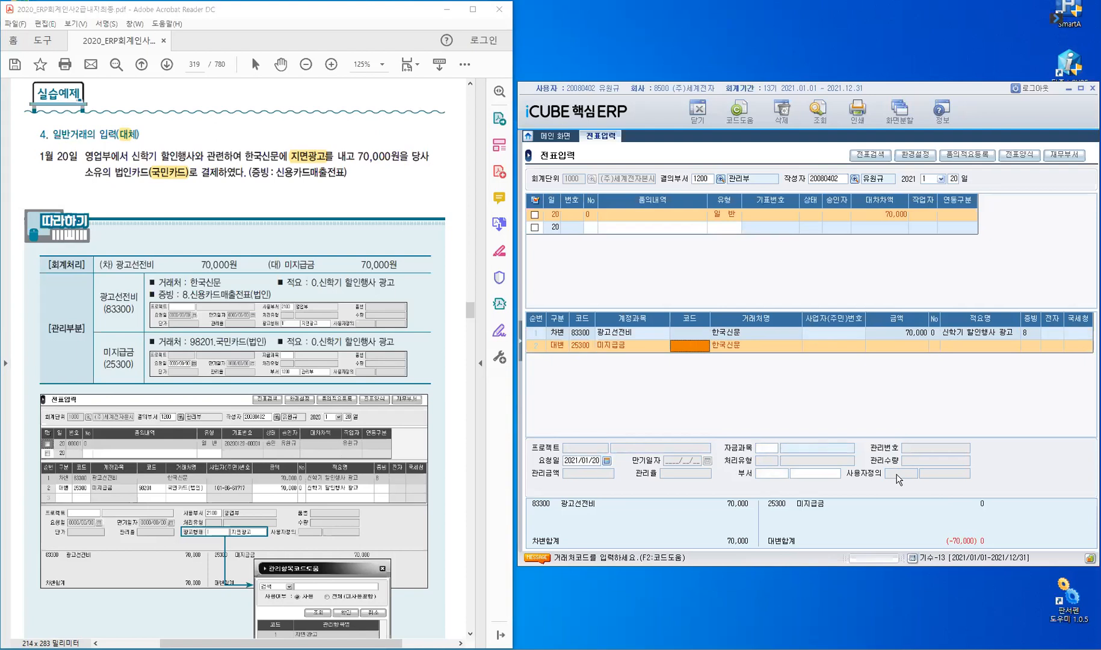
type("ㄱㄱ빌")
key("BackSpace")
key("BackSpace")
key("BackSpace")
key("BackSpace")
type("ㄱ")
type("국민")
key("Return")
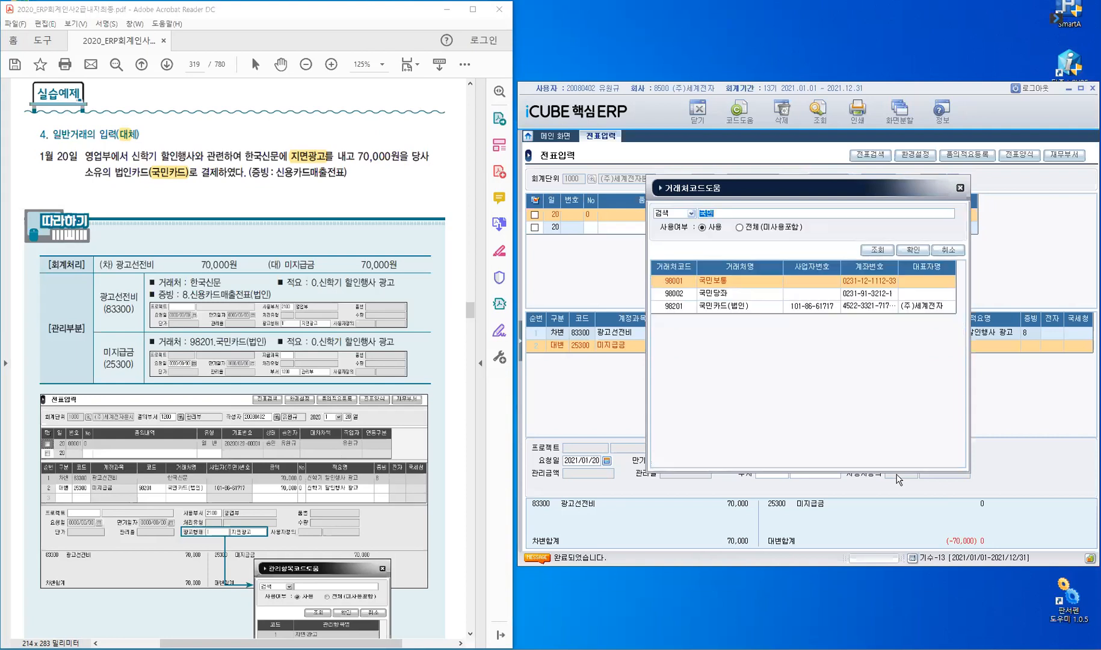
key("Down")
key("Down")
key("Return")
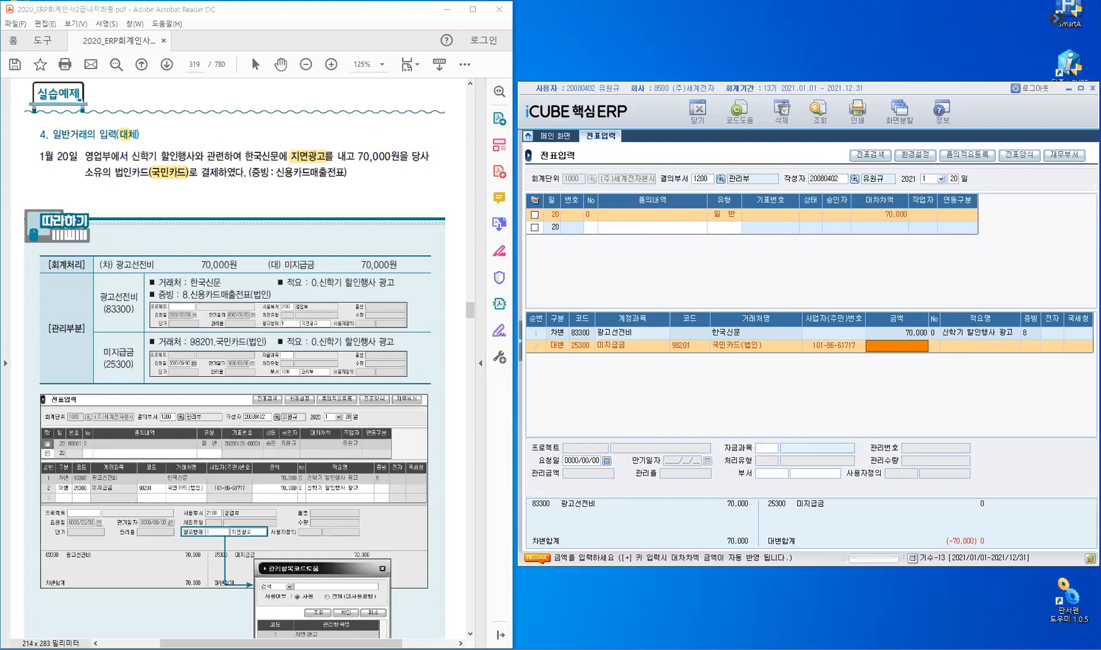
Fill the credit amount with the 70,000 difference and keep the 신학기 할인행사 광고 summary.
key("plus")
key("Return")
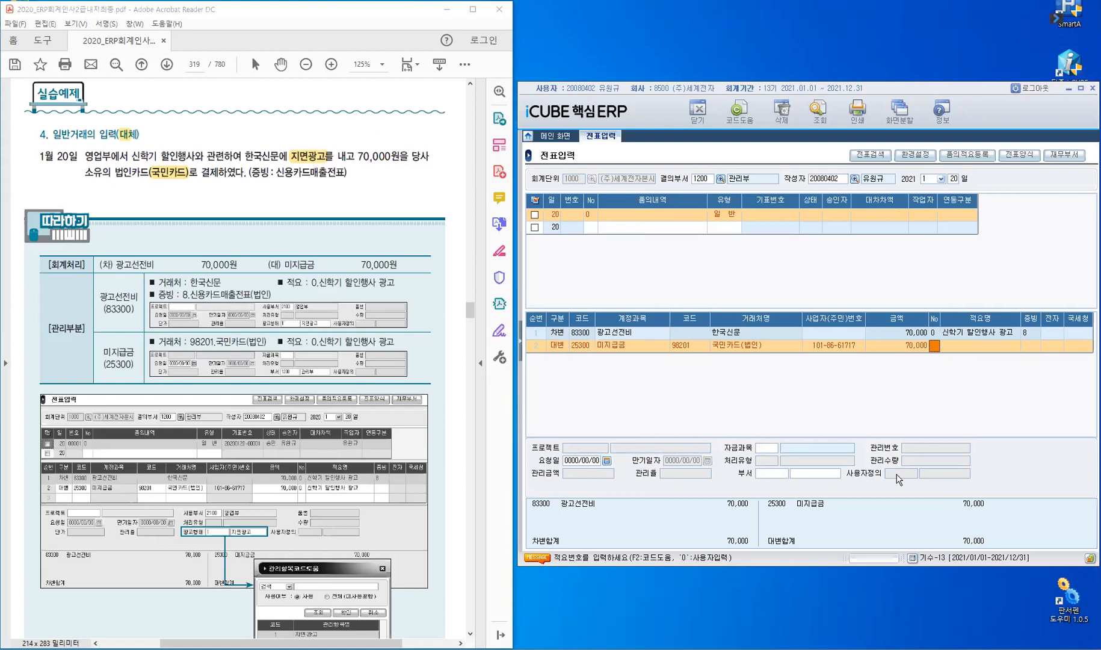
key("Return")
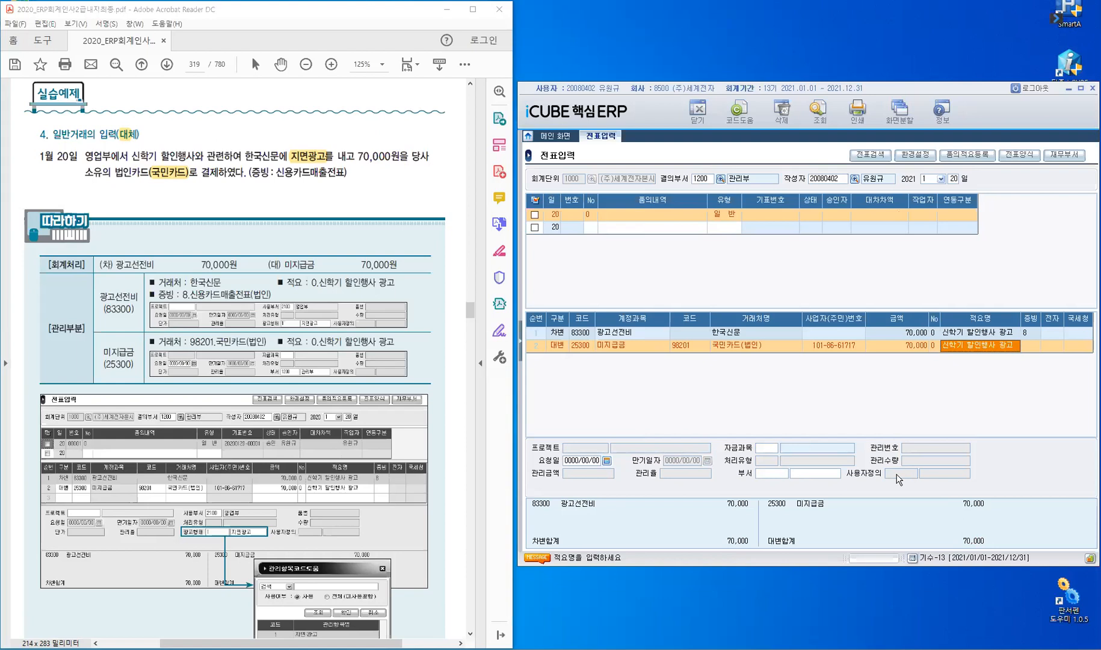
key("Return")
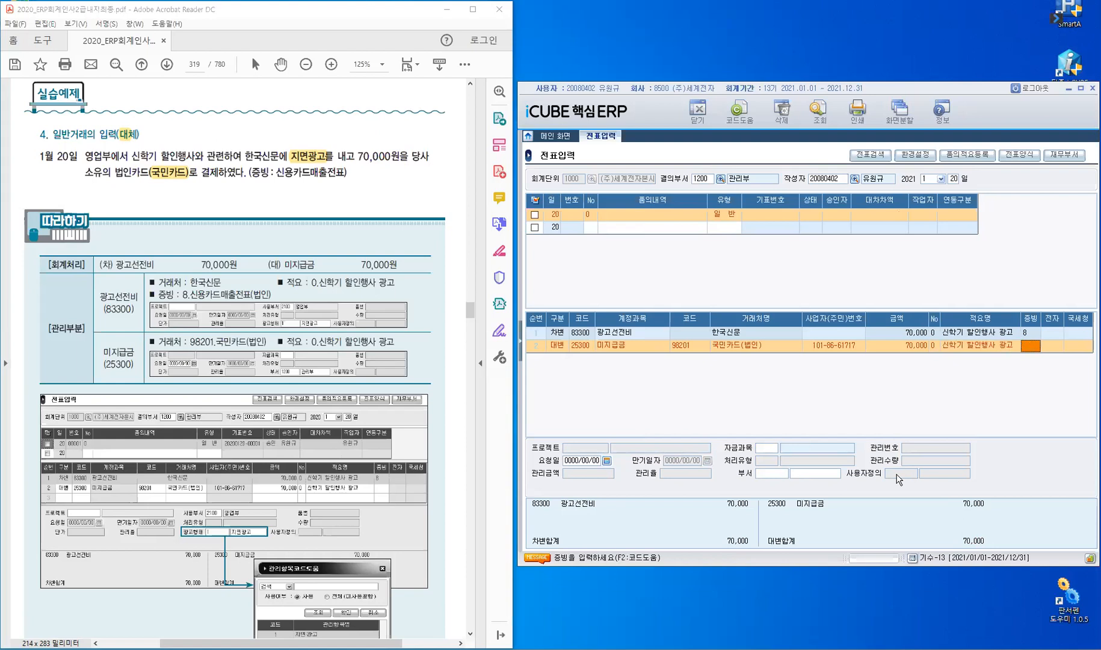
key("Return")
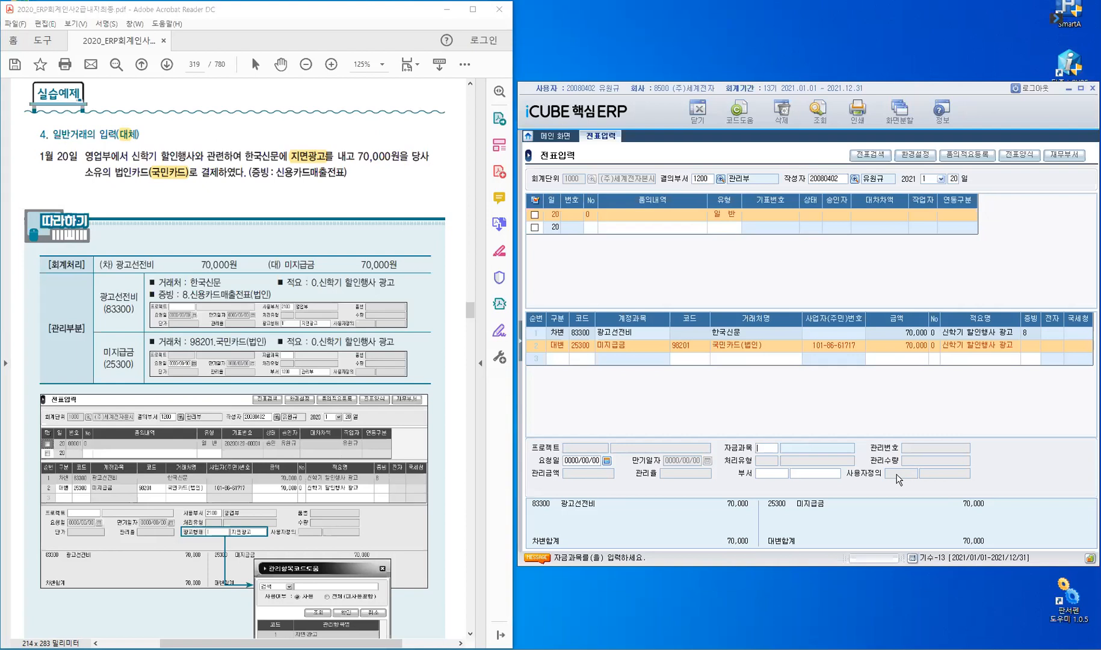
key("Return")
key("Return")
key("Return")
key("Return")
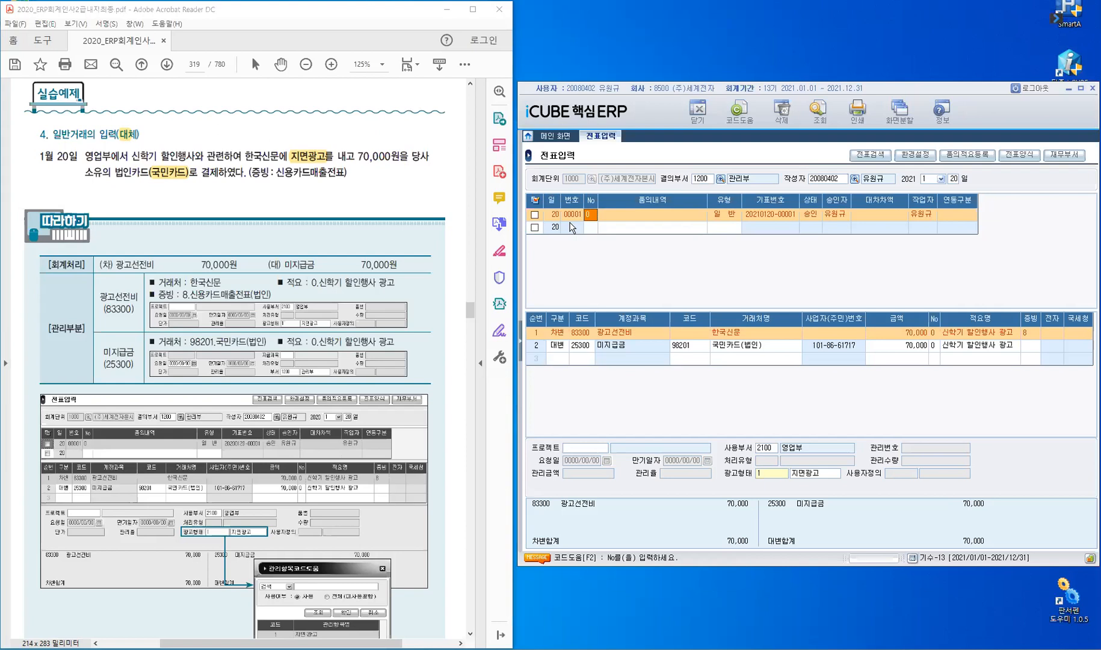
left_click(591, 227)
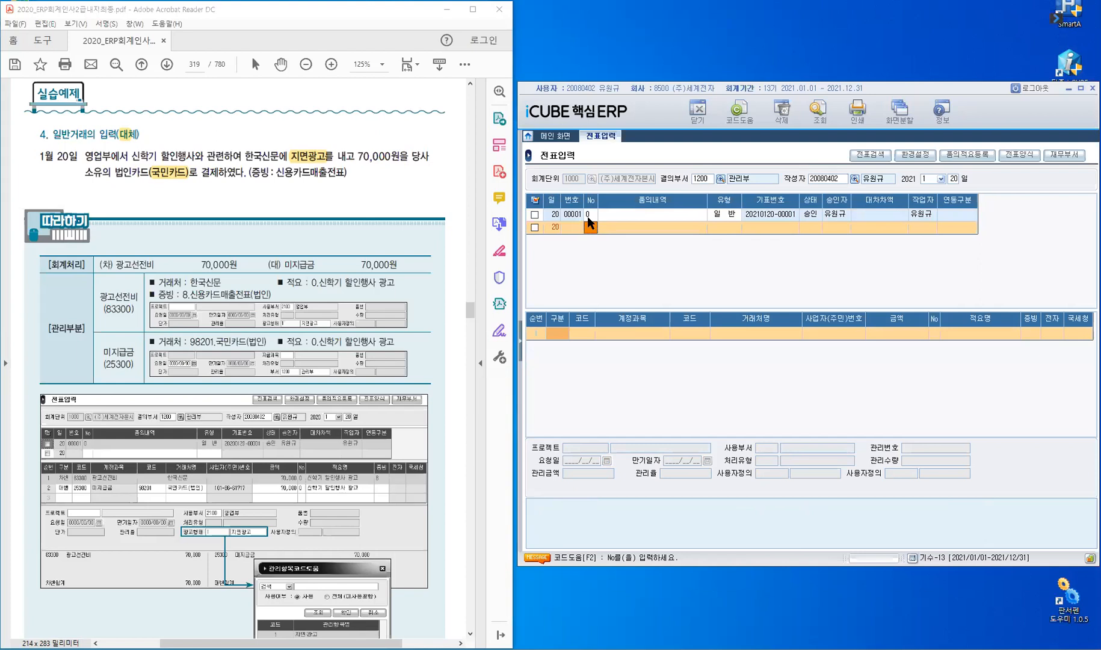
left_click(588, 215)
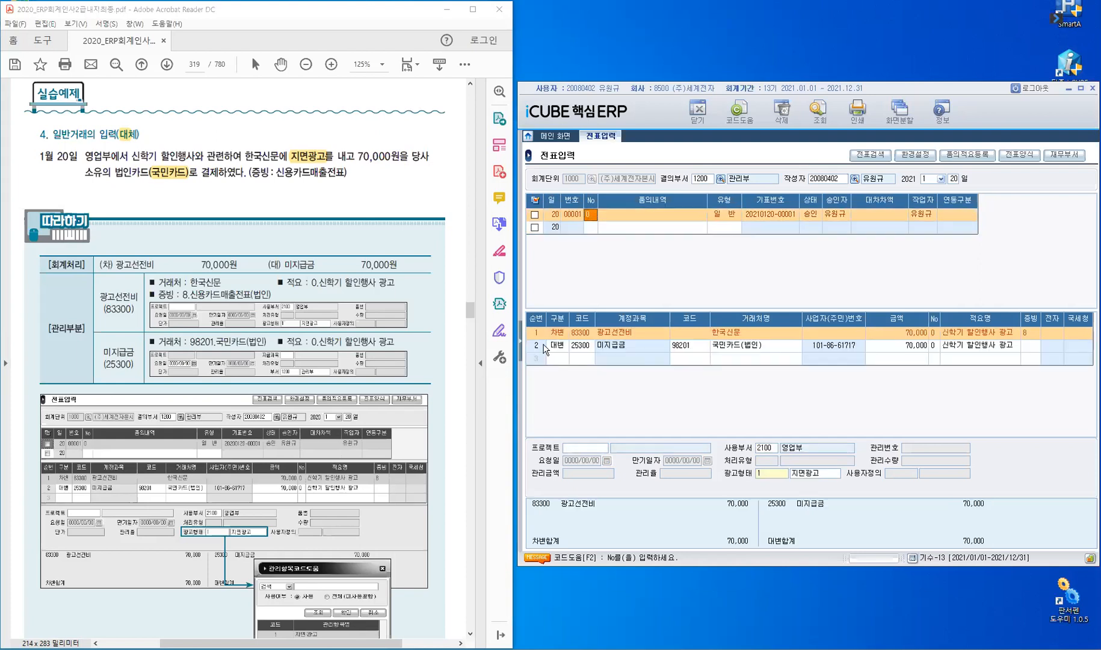
left_click(521, 335)
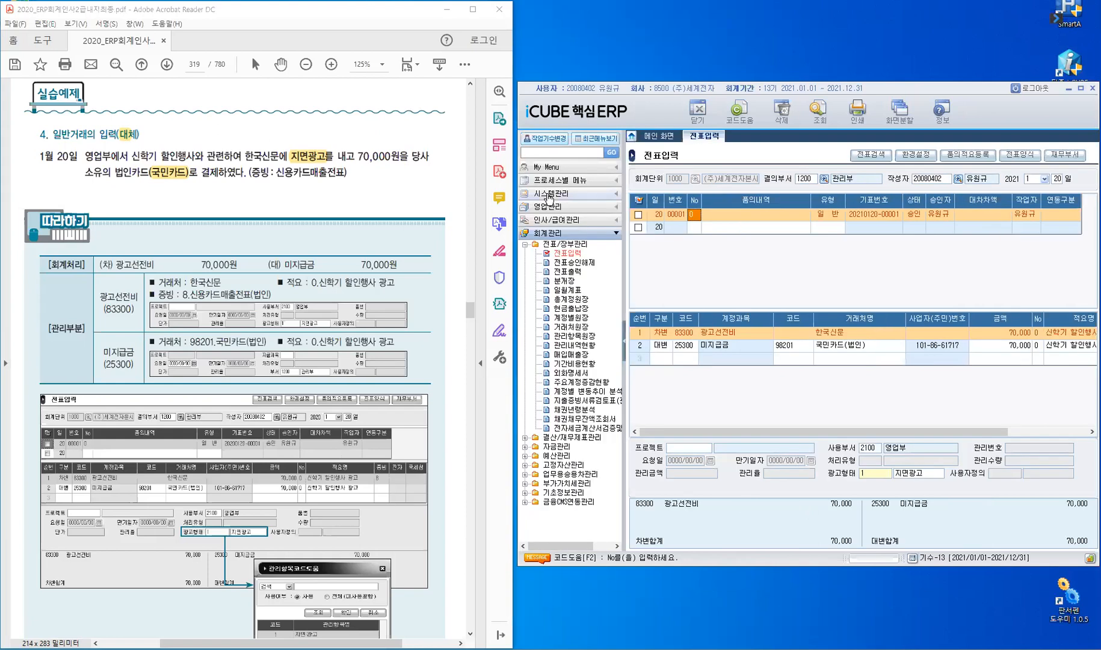
Open 시스템관리 > 회사등록정보 > 사원등록 and clear the 1200 department filter to list all 6 employees.
left_click(549, 193)
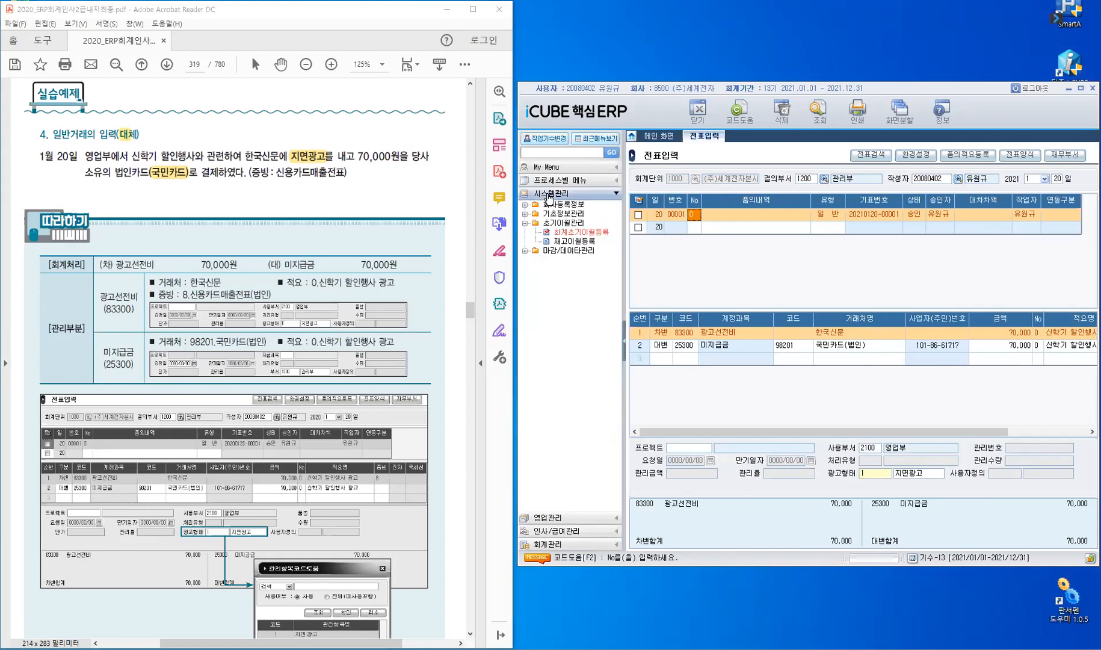
left_click(526, 224)
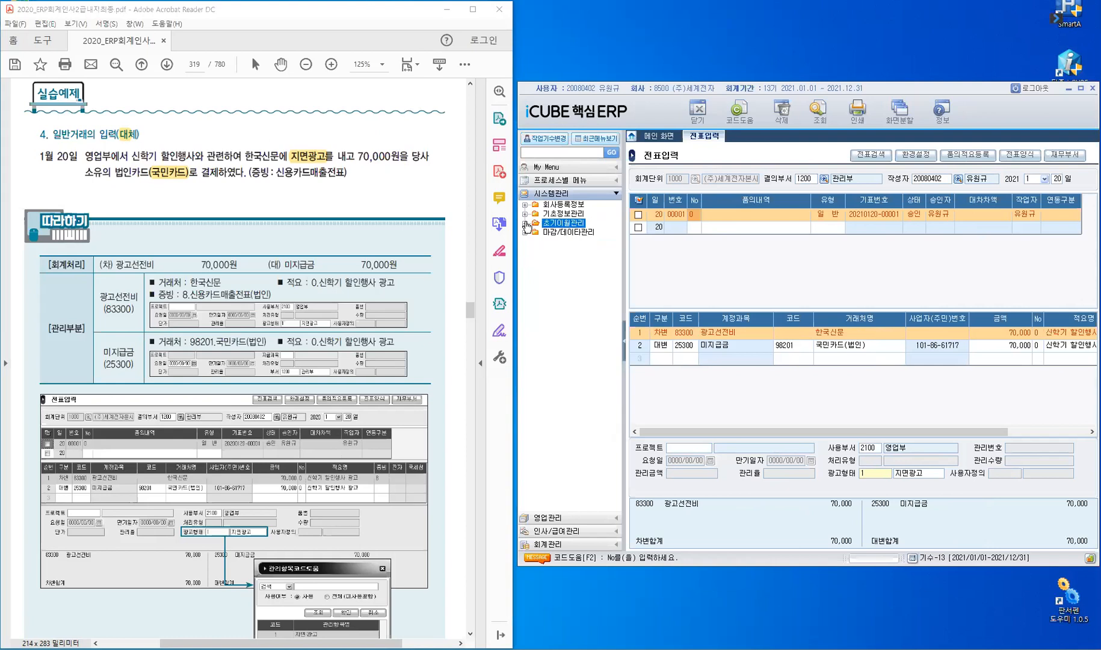
left_click(566, 207)
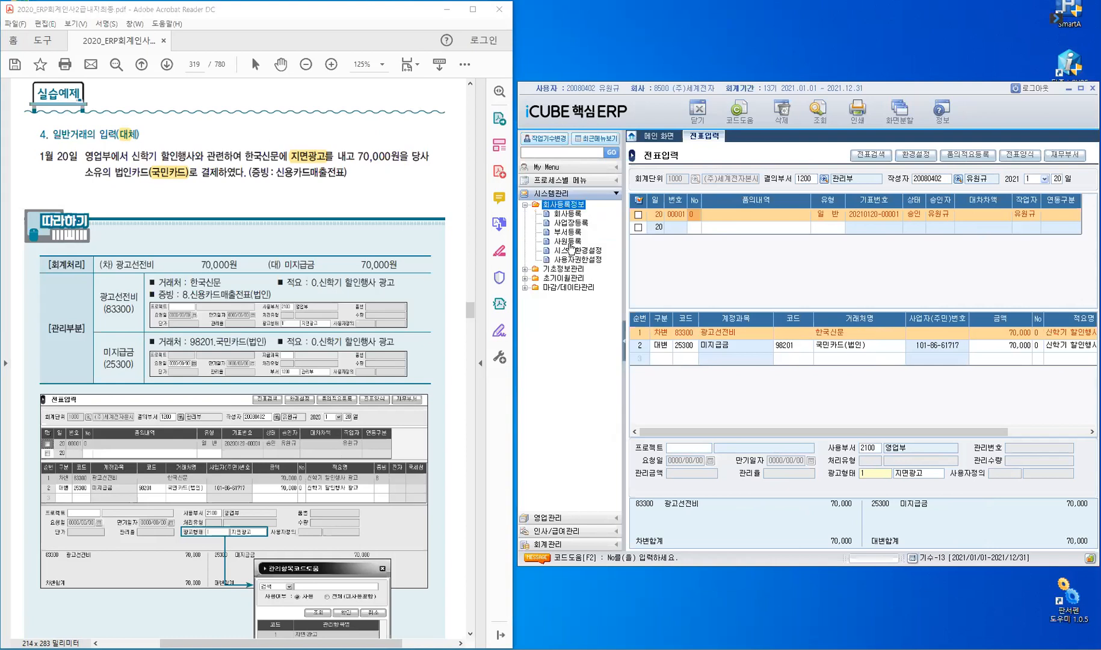
left_click(568, 242)
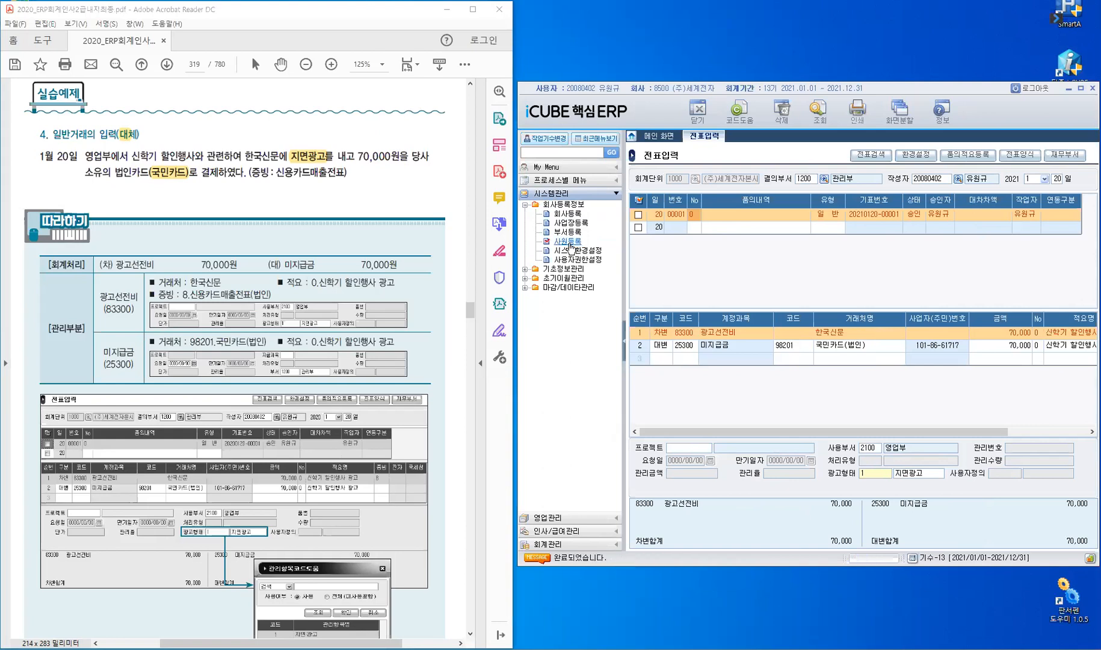
left_click(685, 179)
key("Delete")
key("Return")
key("Return")
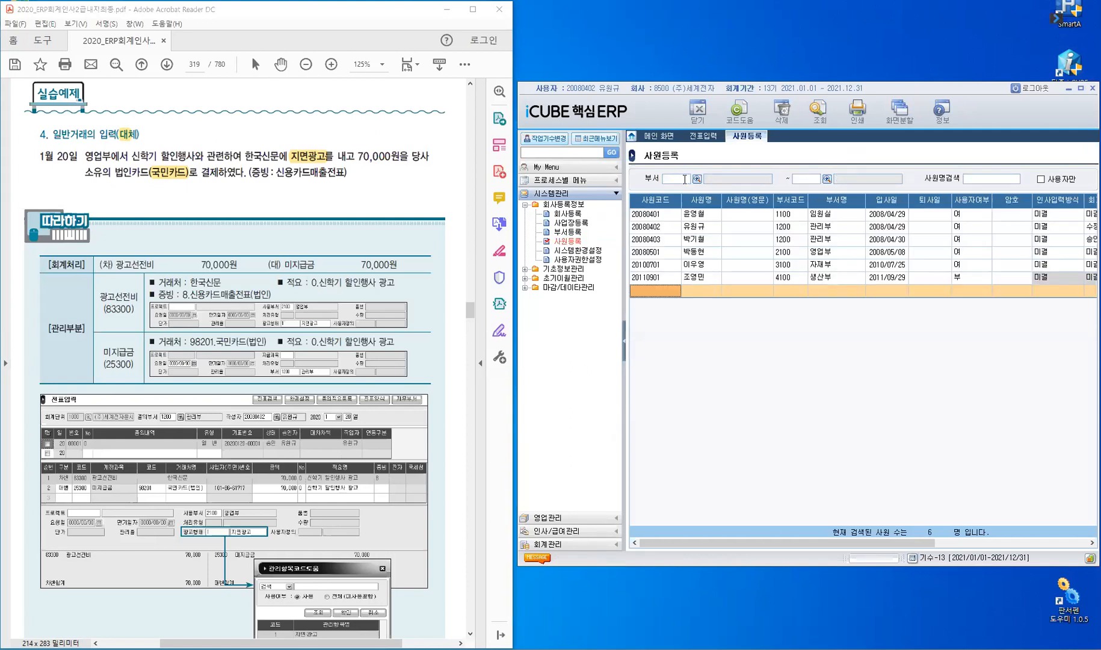
left_click(663, 228)
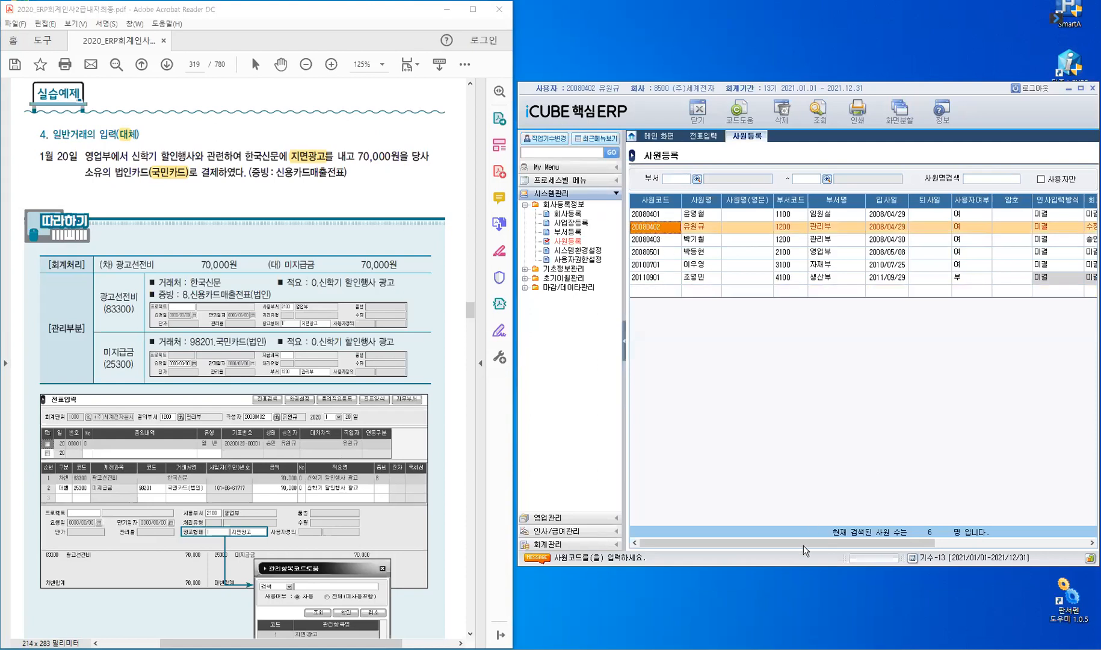
left_click_drag(869, 545, 1000, 545)
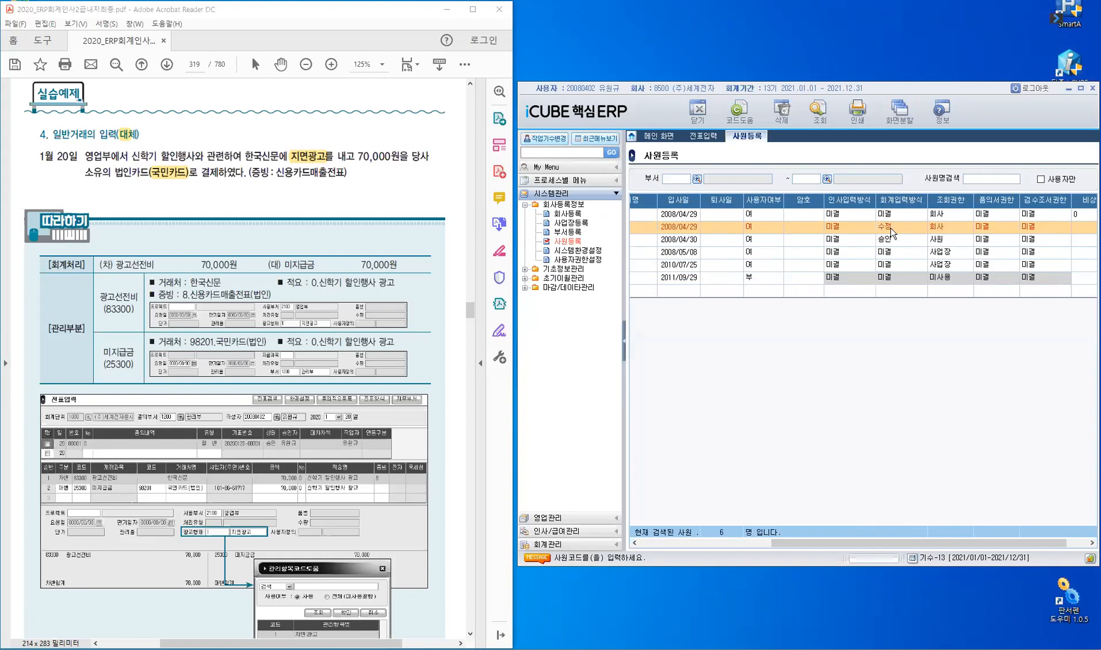
left_click(710, 139)
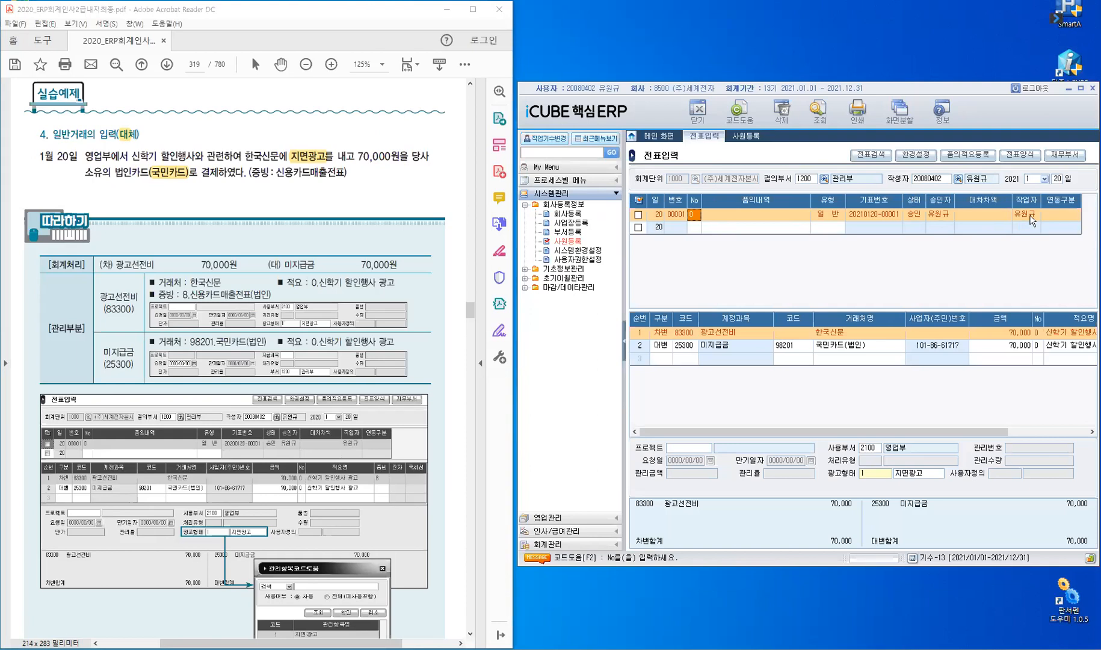
left_click(884, 218)
left_click(691, 227)
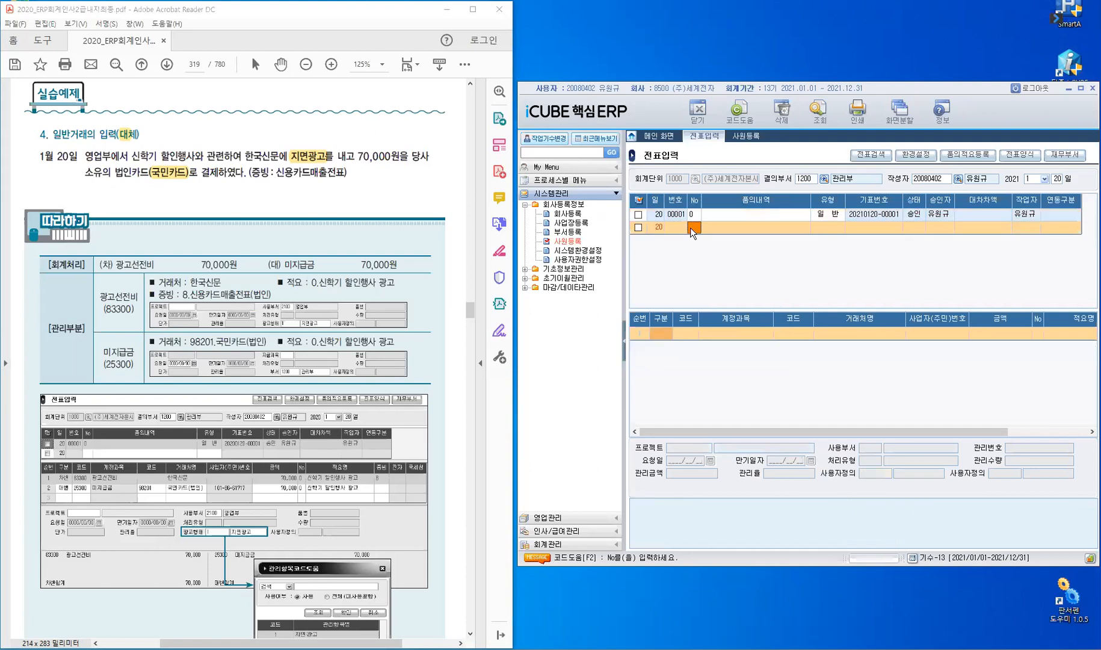